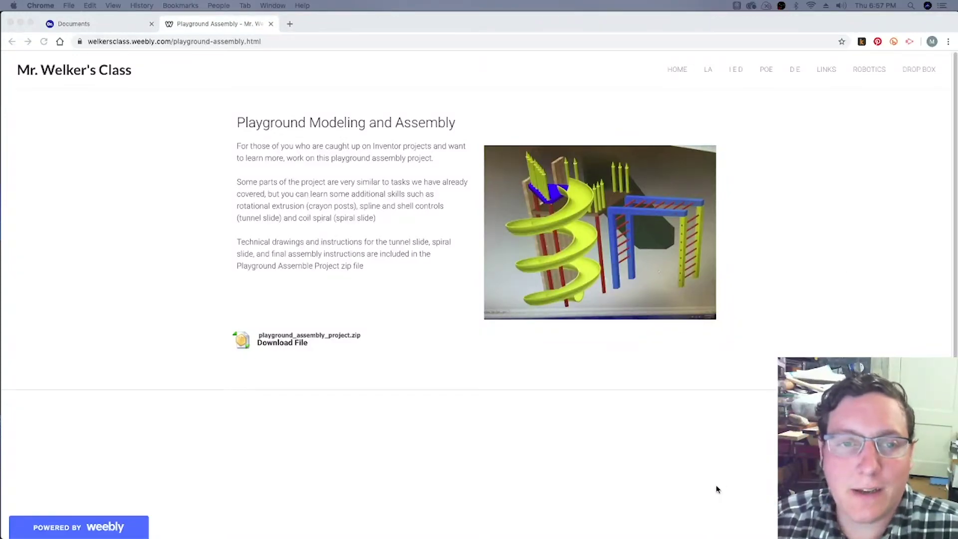
- Preview and read through the Playground Modeling and Assembly instructions document
left_click(280, 124)
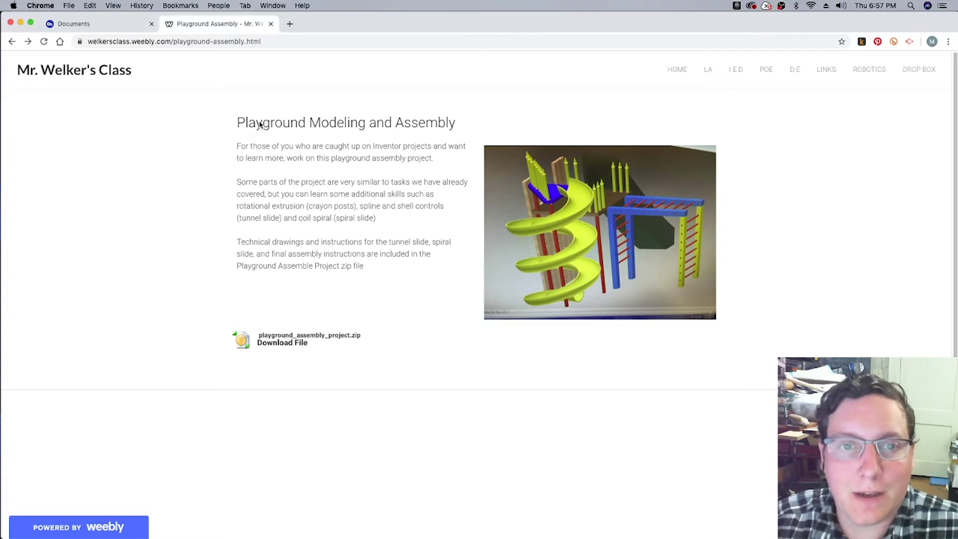
left_click_drag(238, 125, 453, 127)
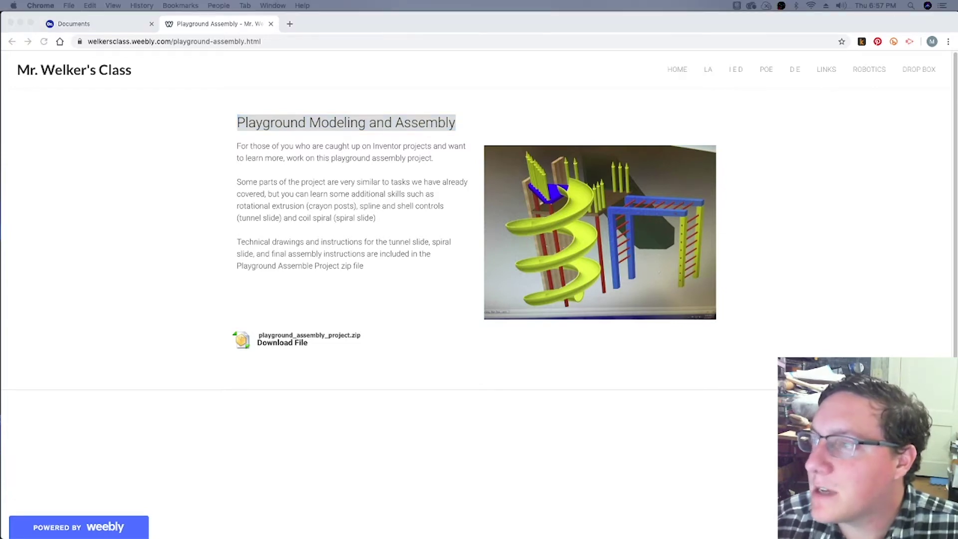
key("space")
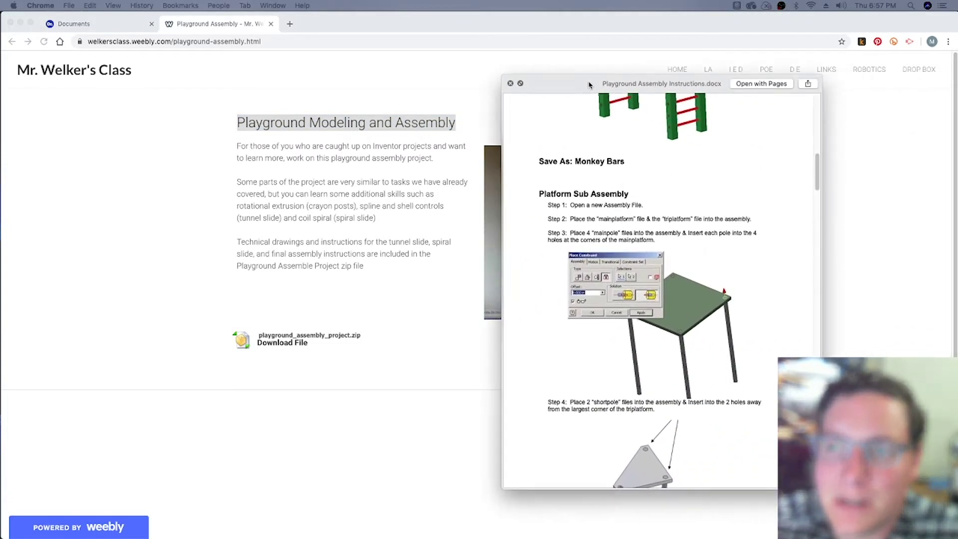
left_click_drag(584, 83, 563, 70)
scroll(565, 231, "down", 3)
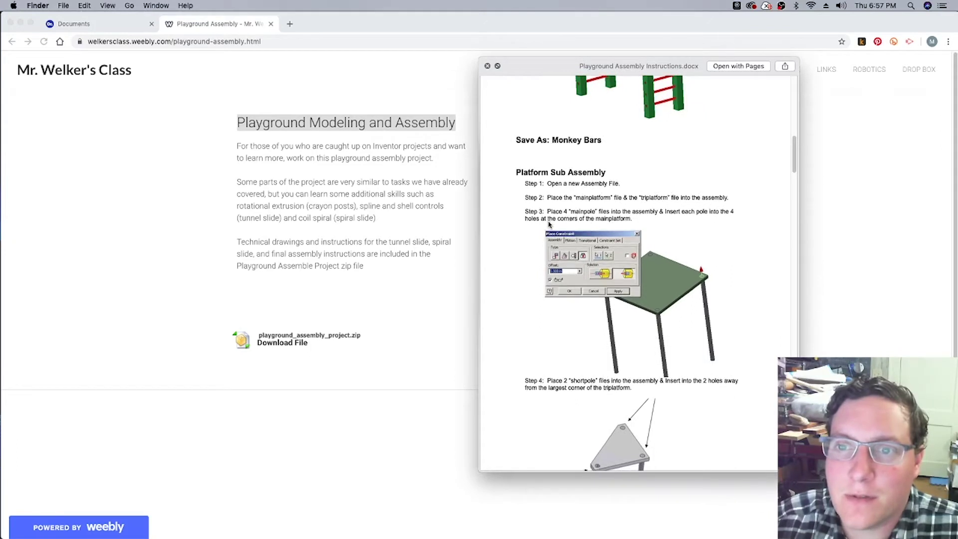
scroll(542, 214, "down", 1)
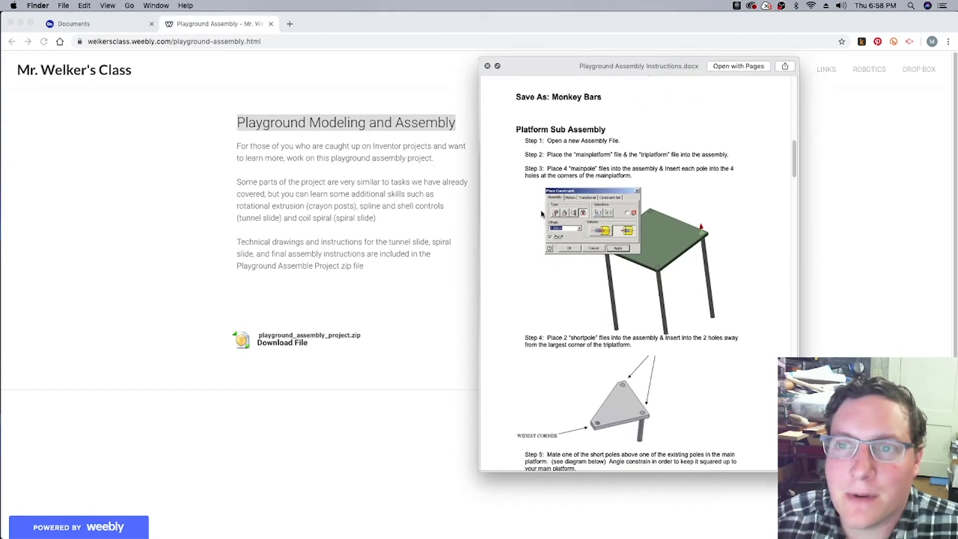
scroll(539, 173, "down", 1)
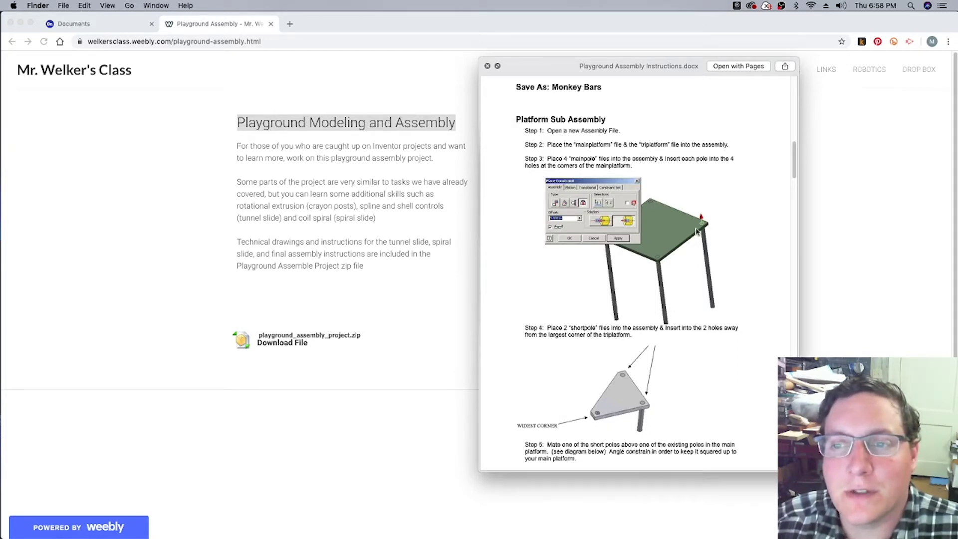
scroll(592, 383, "down", 5)
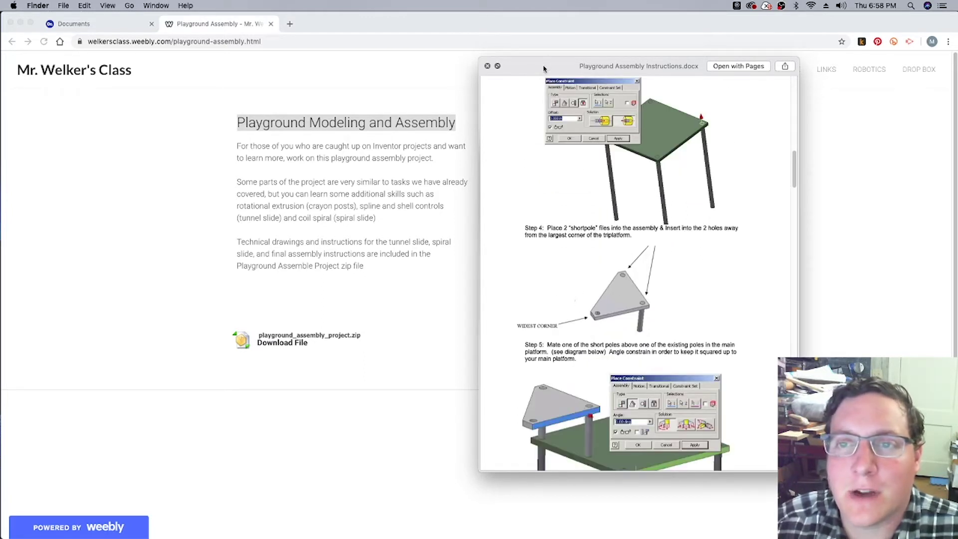
key("space")
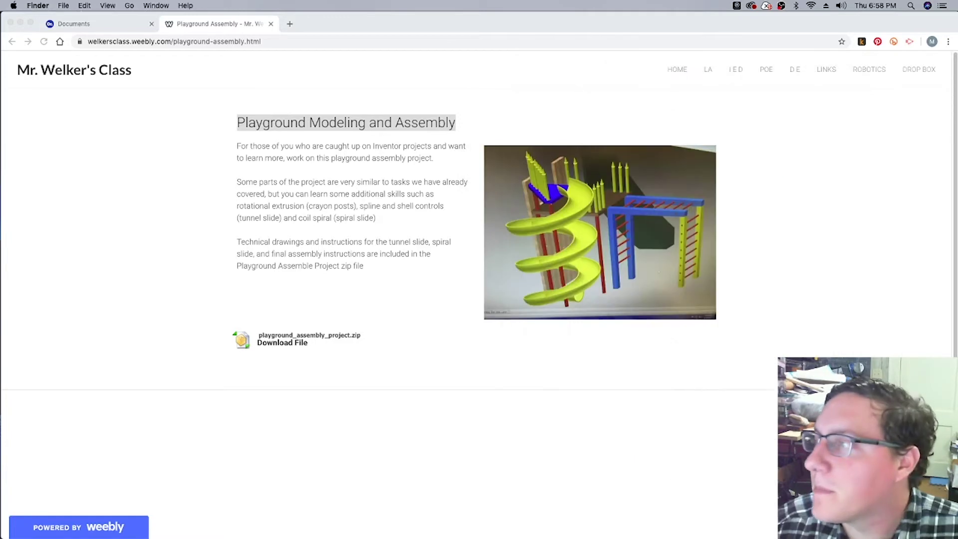
- Create a new Onshape document named 'Platform Subassembly'
left_click(80, 24)
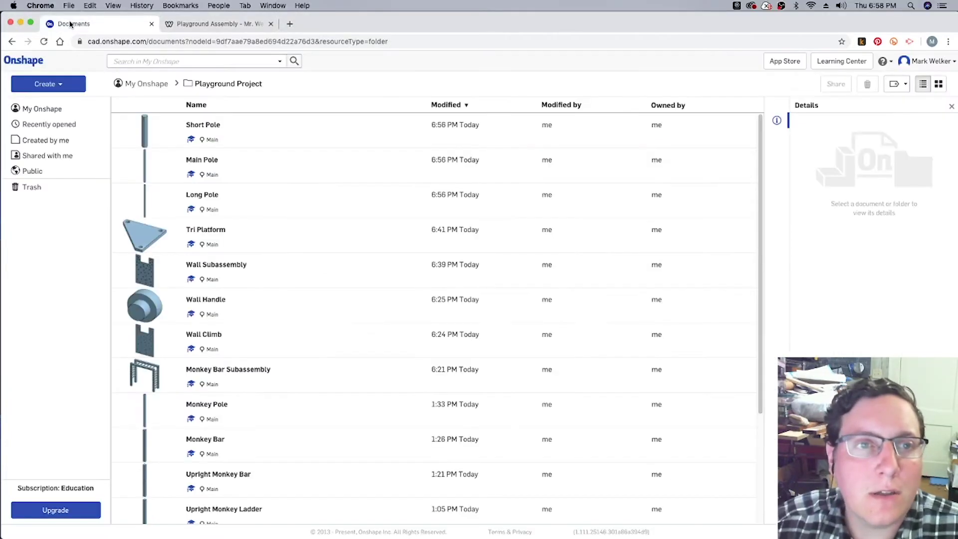
left_click(46, 83)
left_click(51, 104)
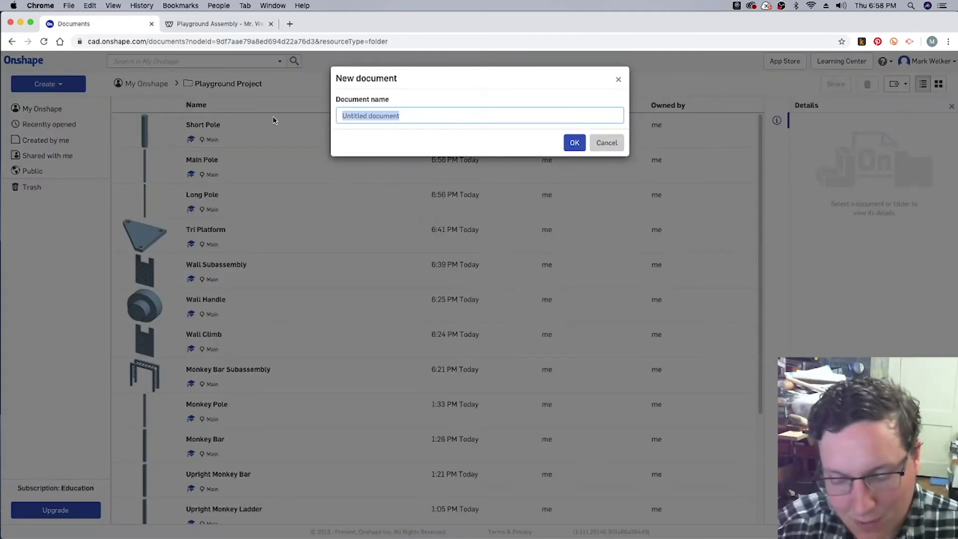
type("Platform Subassembly")
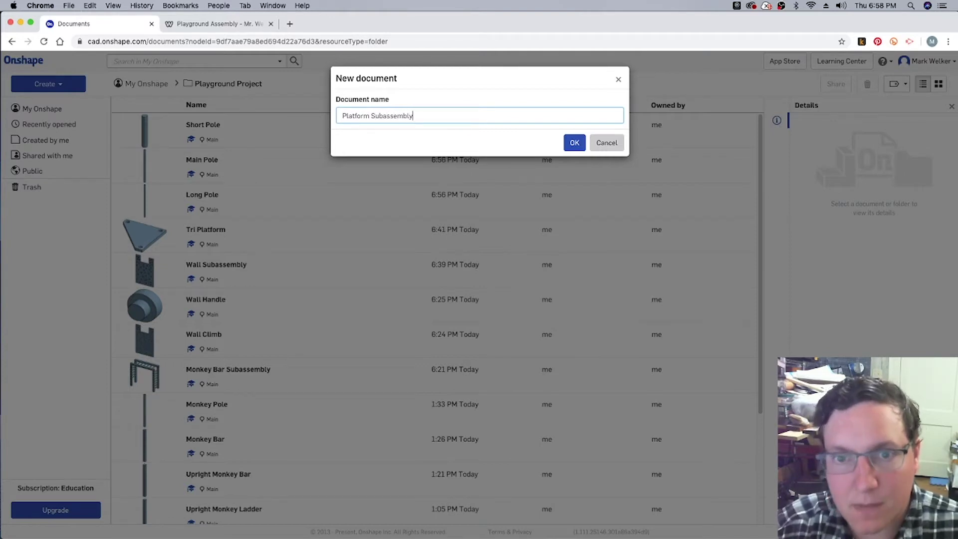
key("Return")
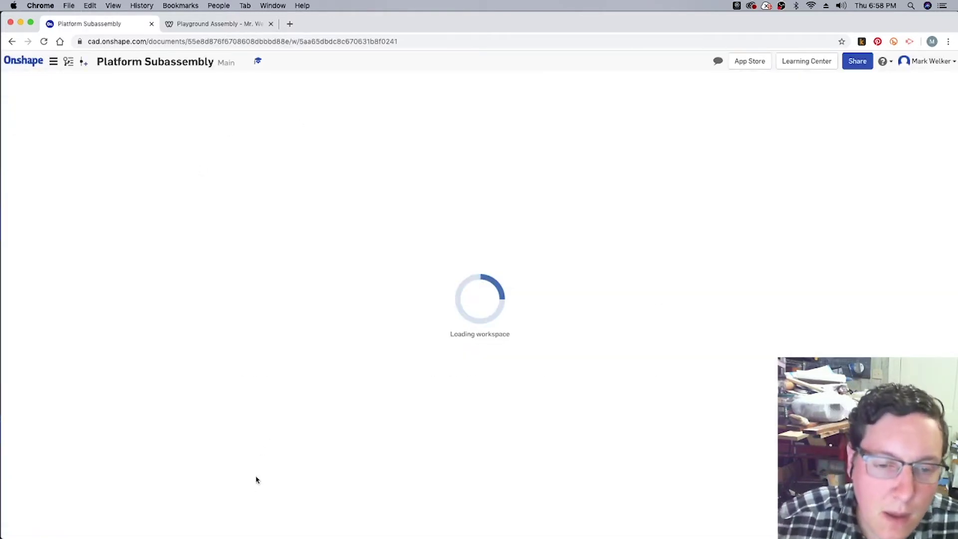
- In Assembly 1, insert Part 1 of Main Pole from the Playground Project
left_click(195, 530)
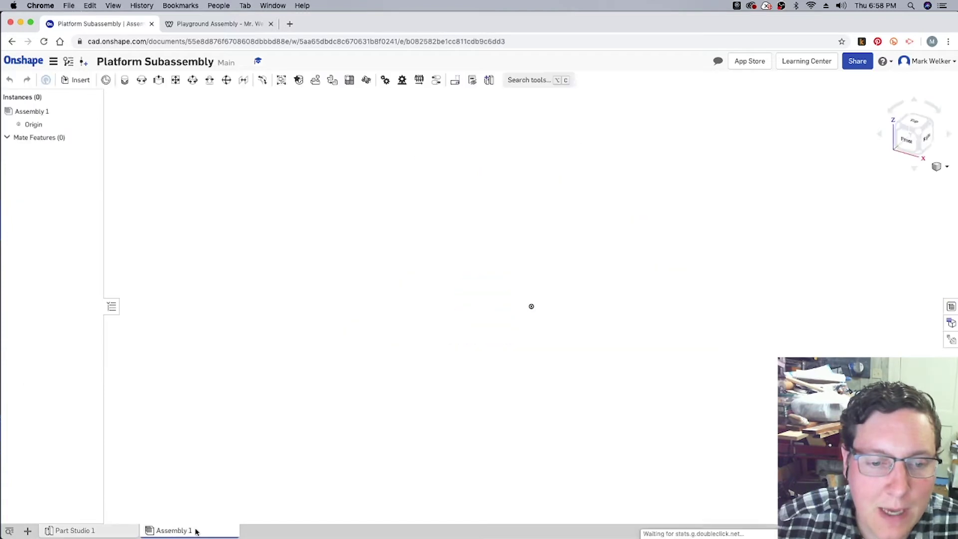
left_click(70, 81)
left_click(172, 120)
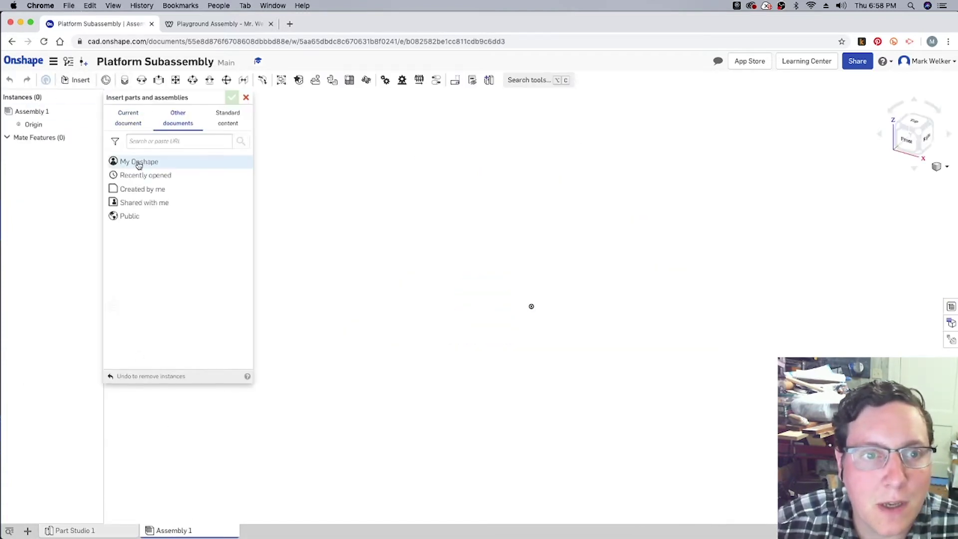
left_click(139, 163)
left_click(142, 181)
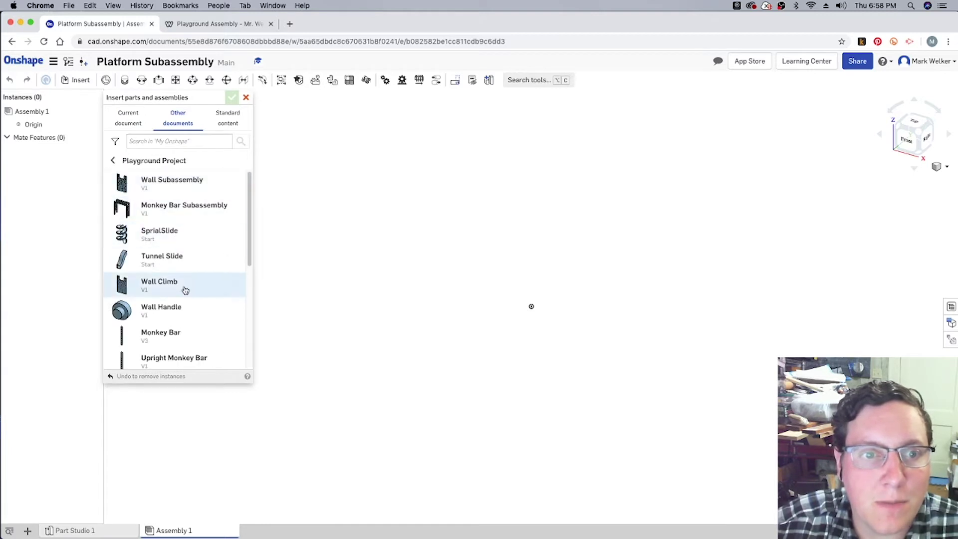
scroll(188, 330, "down", 5)
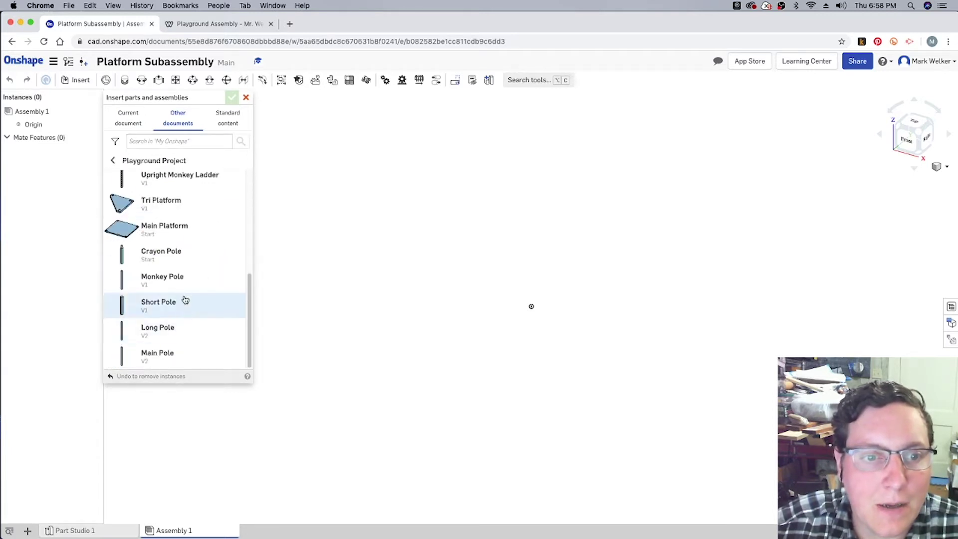
left_click(171, 360)
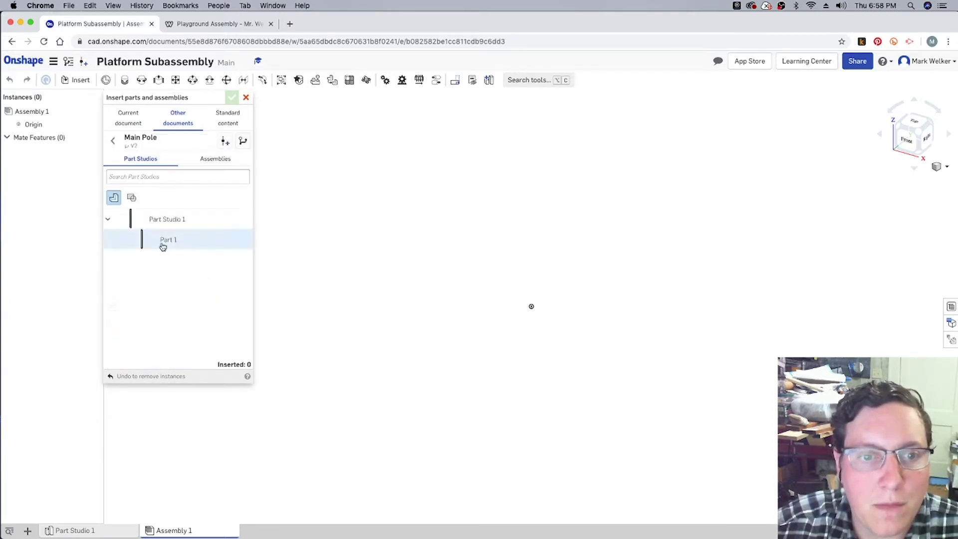
left_click(162, 247)
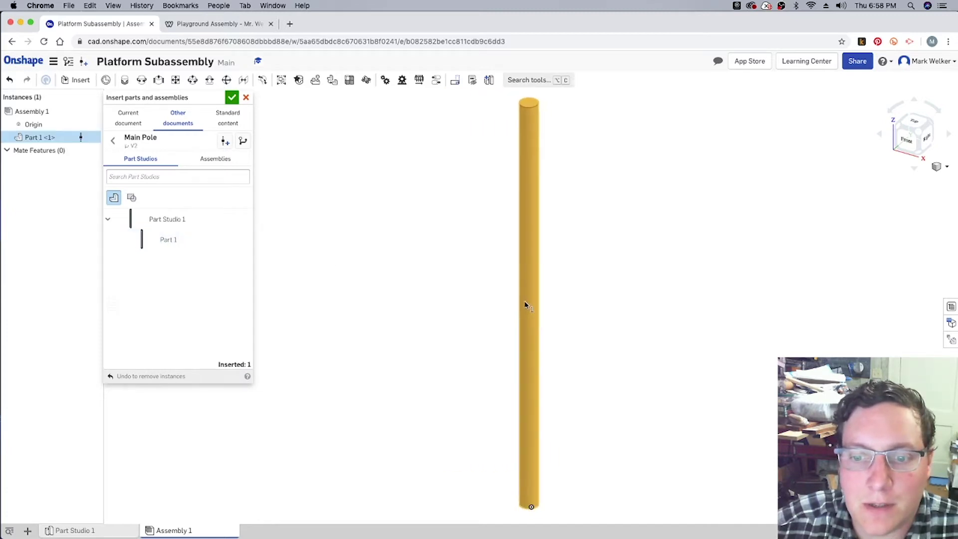
left_click(523, 303)
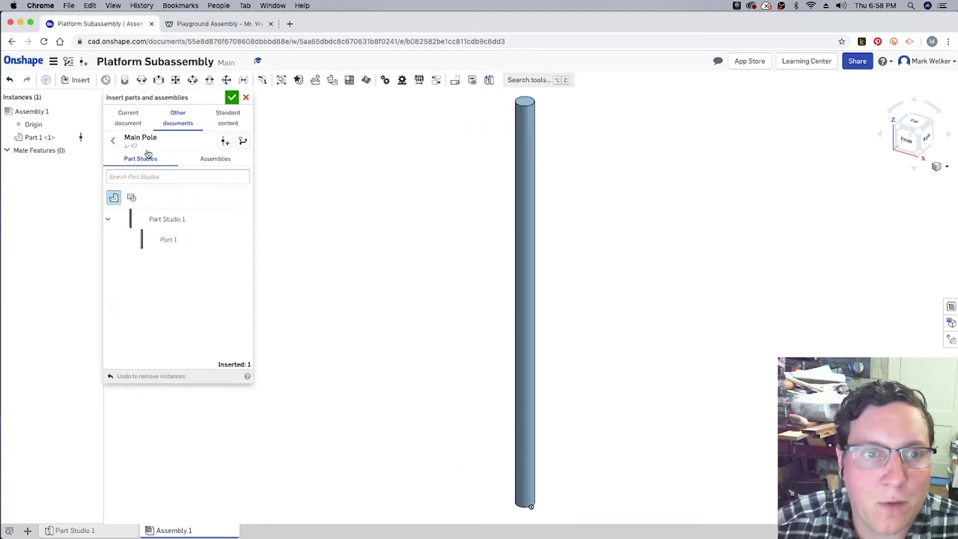
- Insert Long Pole's Part 1 beside the main pole
left_click(170, 128)
left_click(131, 161)
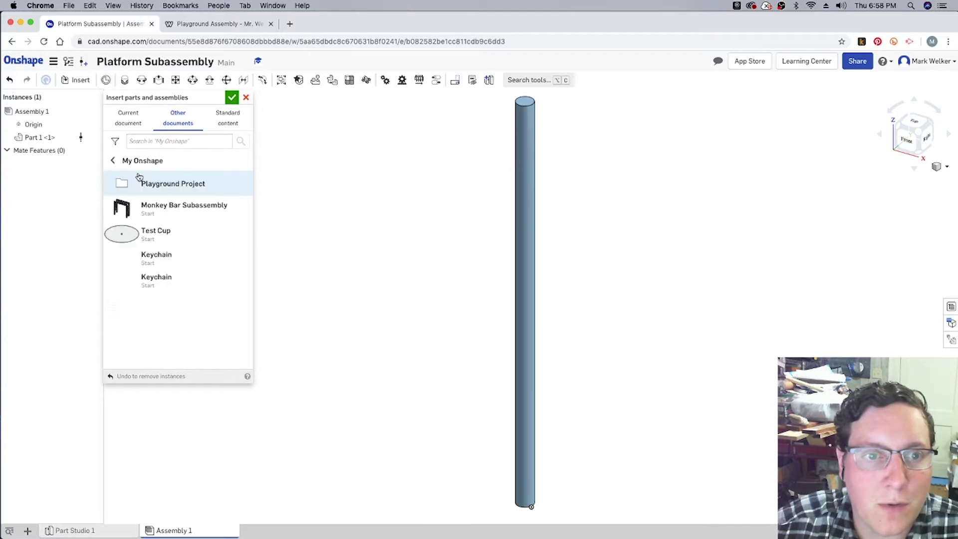
left_click(144, 182)
scroll(157, 349, "down", 5)
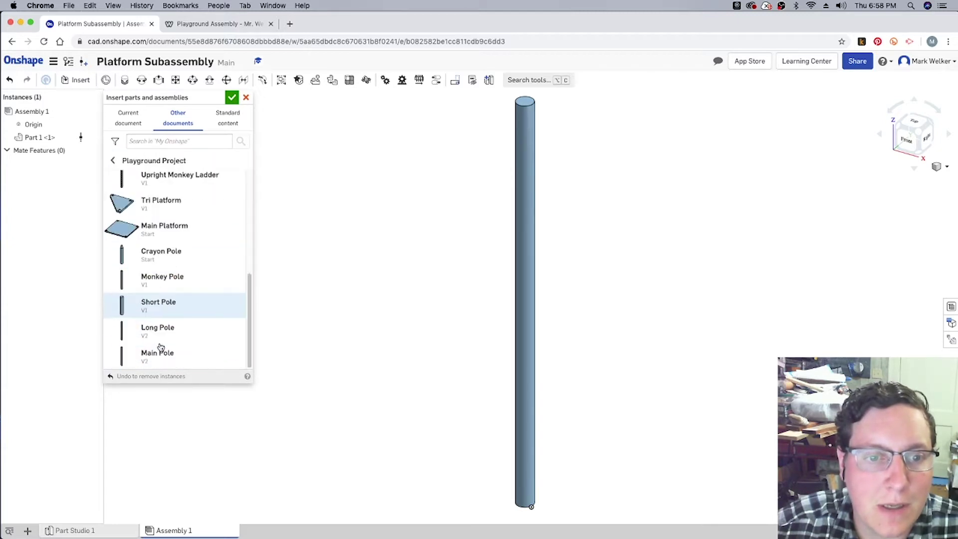
left_click(148, 333)
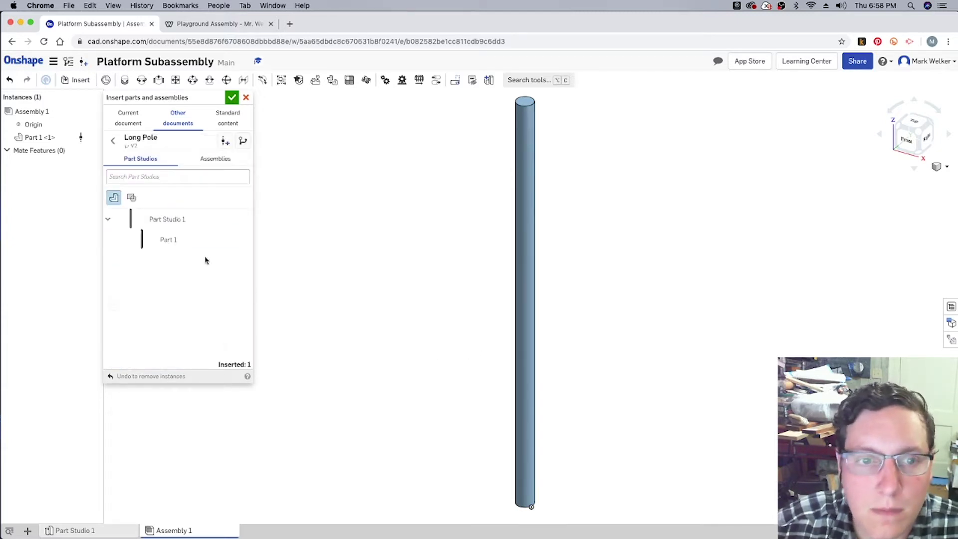
left_click(192, 242)
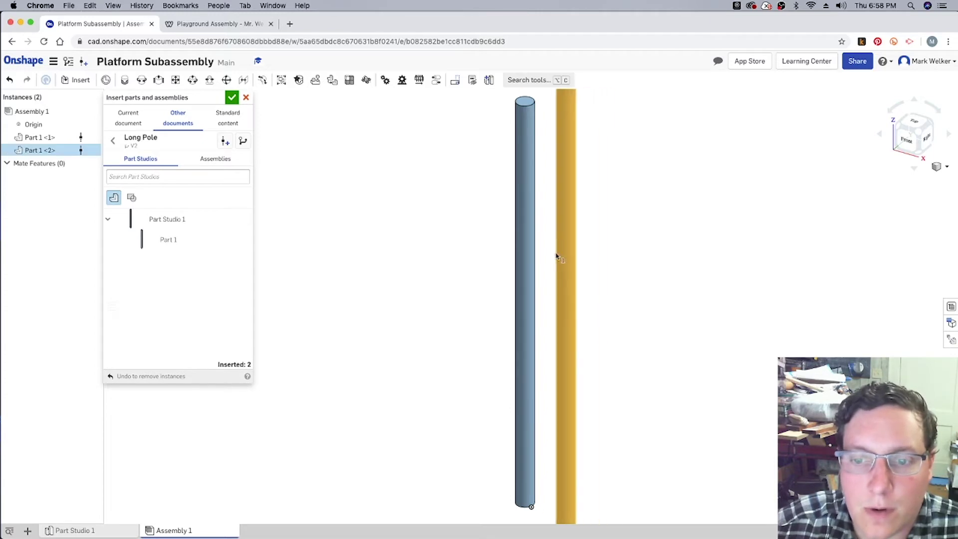
left_click(554, 250)
scroll(454, 272, "down", 3)
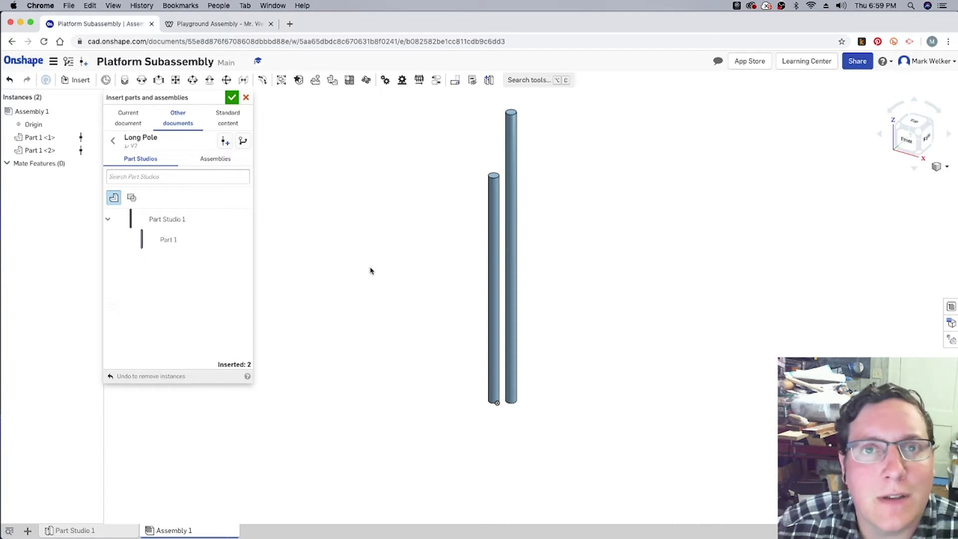
- Insert Short Pole's Part 1 to the right of the other poles
left_click(177, 127)
left_click(122, 162)
left_click(144, 182)
scroll(160, 332, "down", 5)
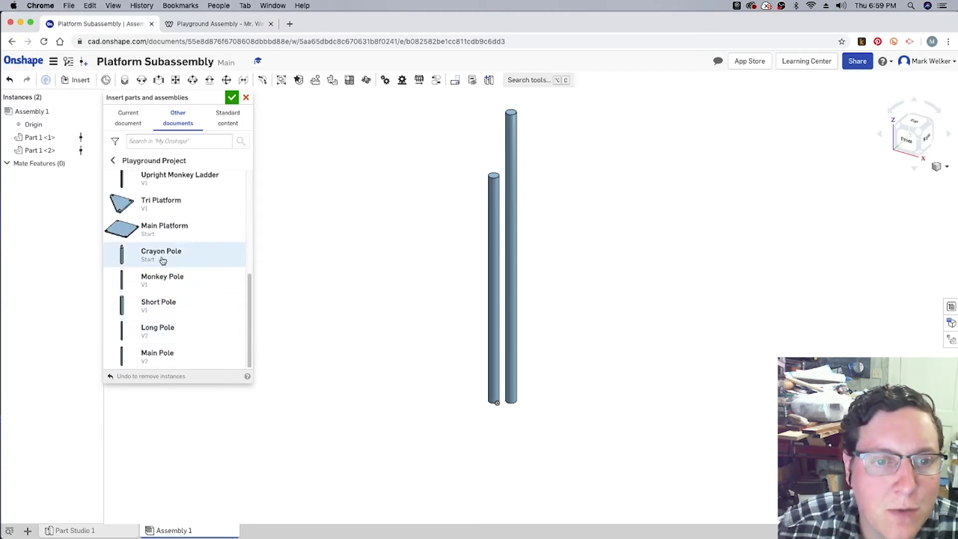
left_click(169, 306)
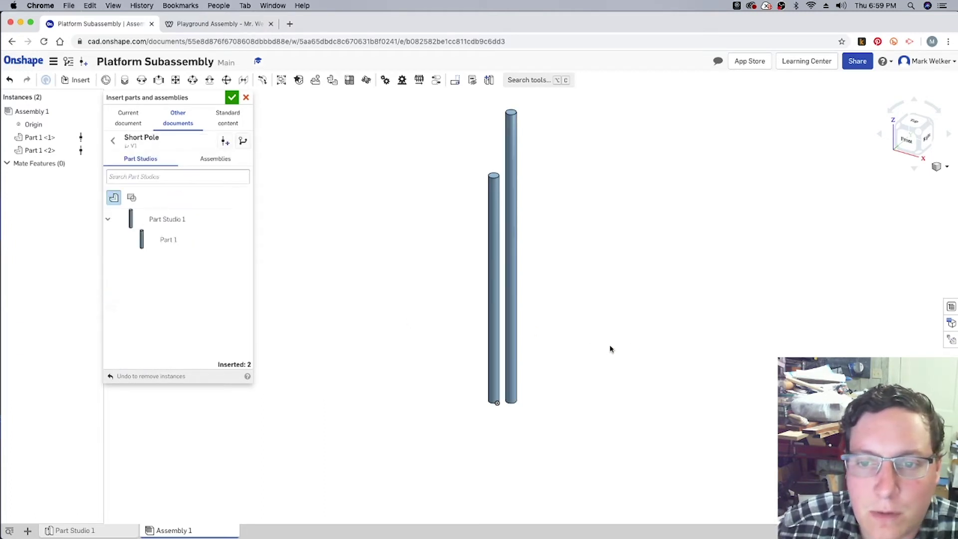
left_click(173, 244)
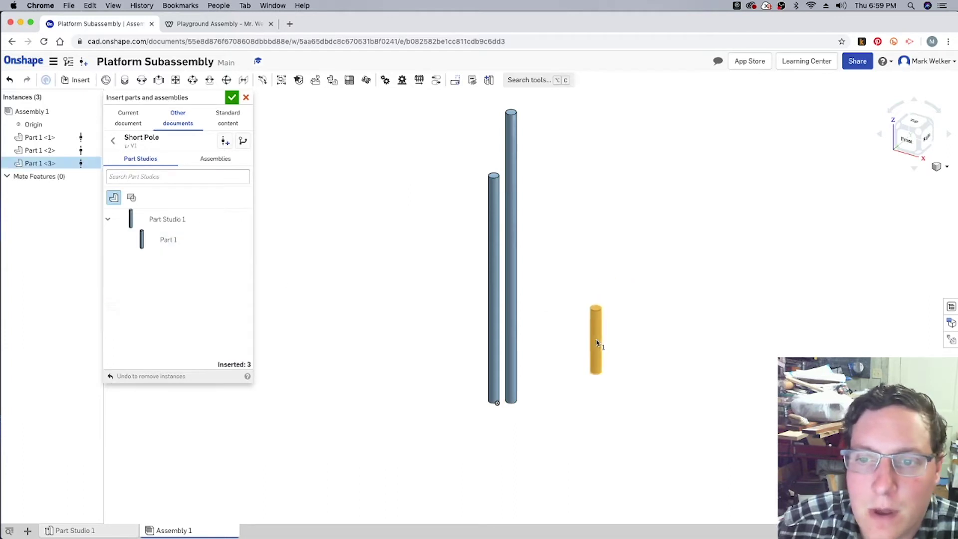
left_click(596, 341)
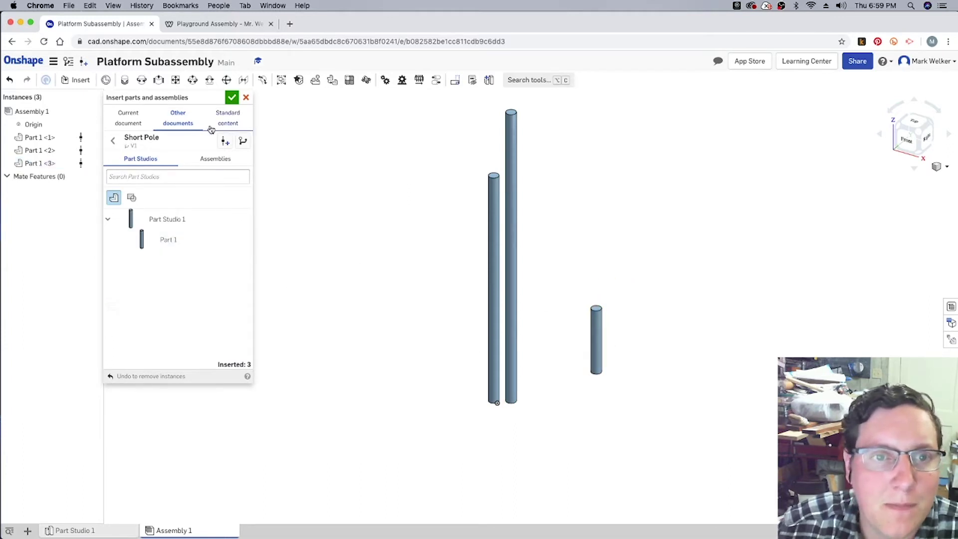
- Save Main Platform as version V1 and insert its square platform part
left_click(181, 123)
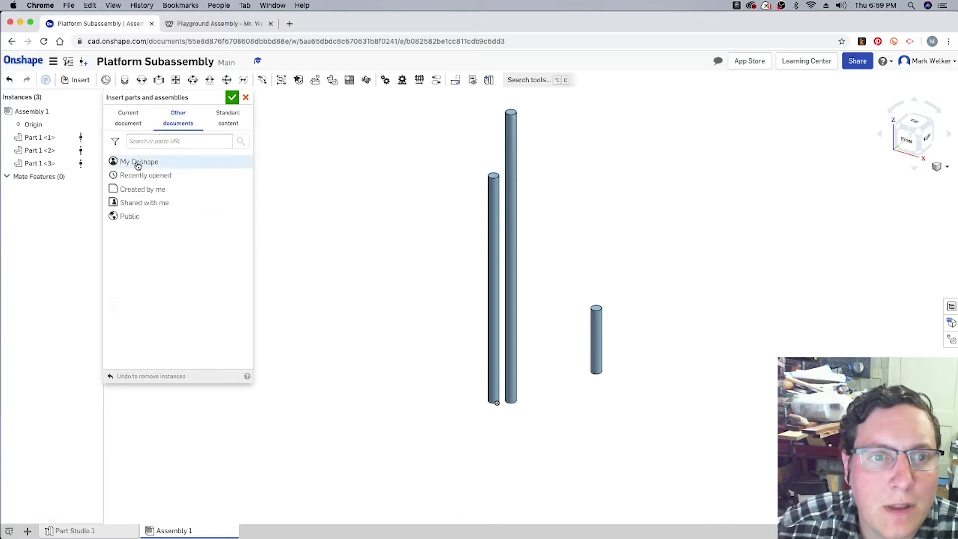
left_click(138, 164)
left_click(146, 181)
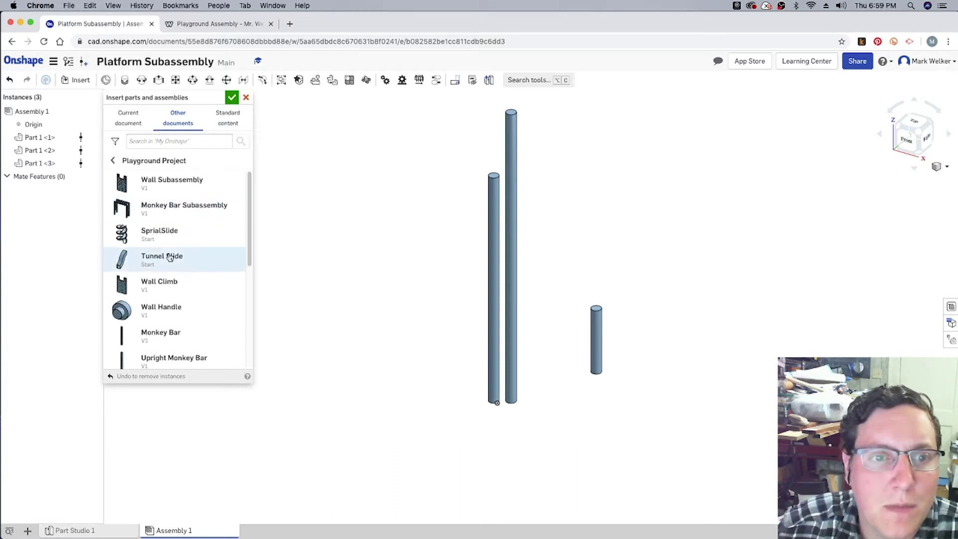
scroll(181, 307, "down", 5)
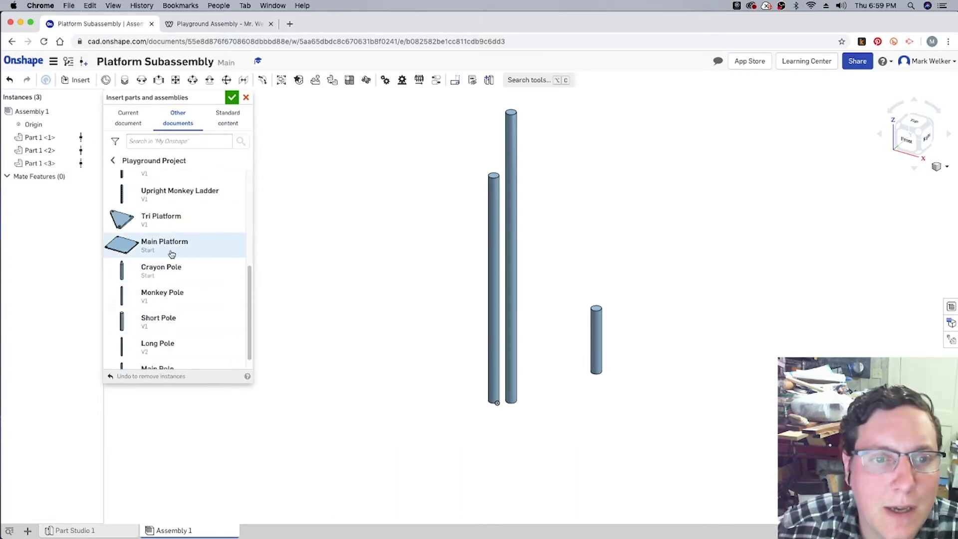
left_click(171, 251)
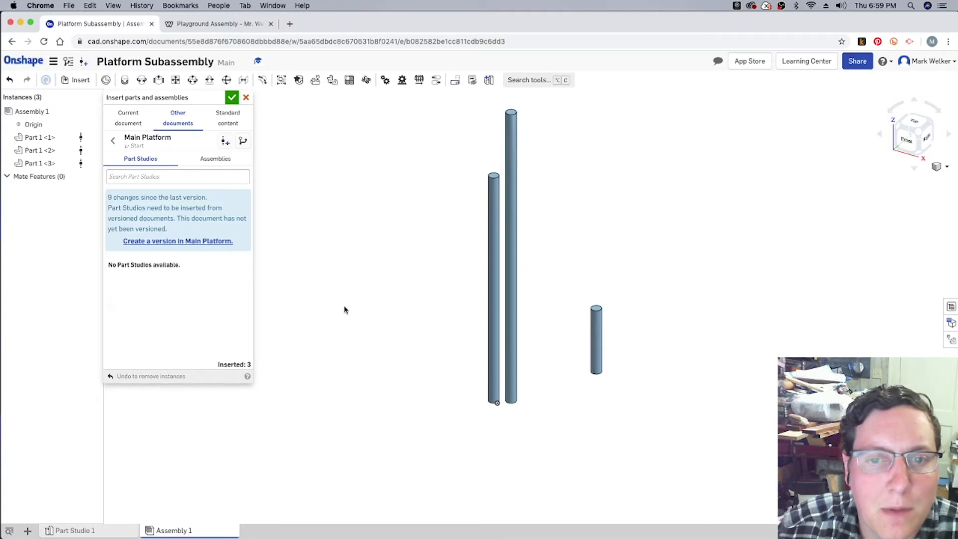
left_click(171, 243)
left_click(535, 209)
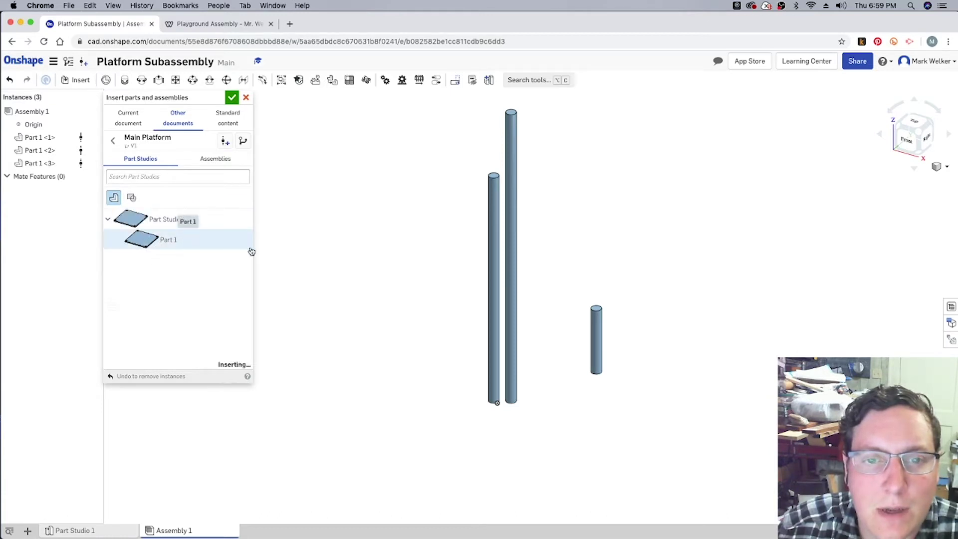
left_click(142, 243)
left_click(719, 234)
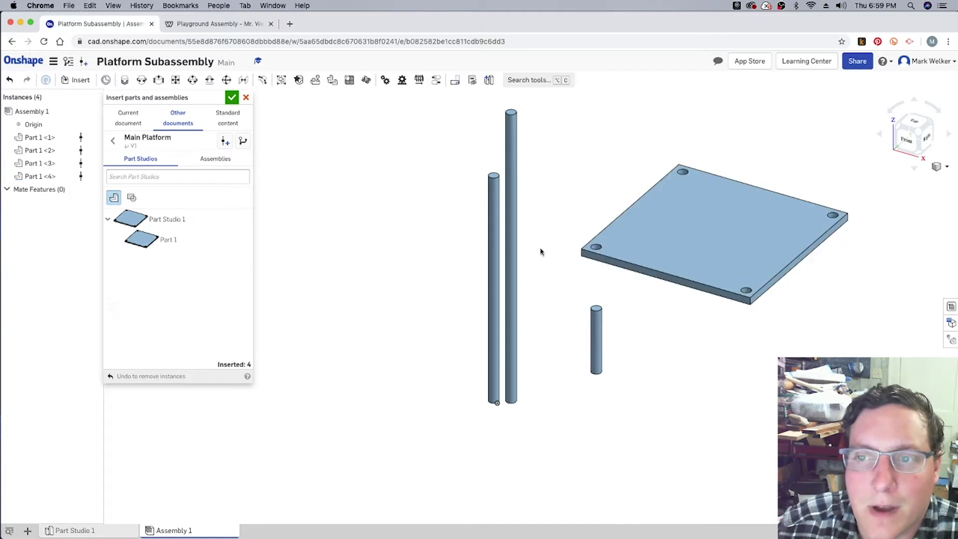
- Insert the Tri Platform part, close the insert panel and nudge the tall pole right
left_click(113, 141)
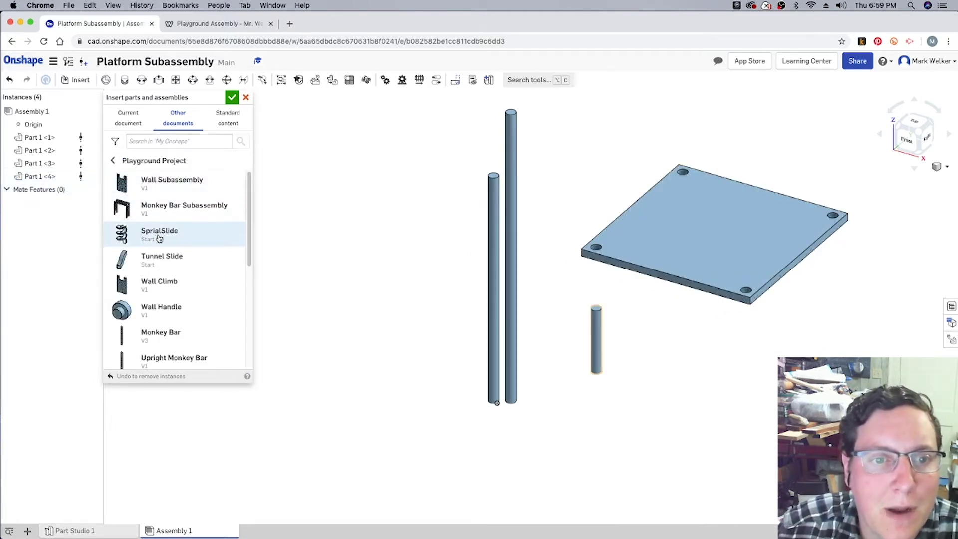
scroll(158, 249, "down", 3)
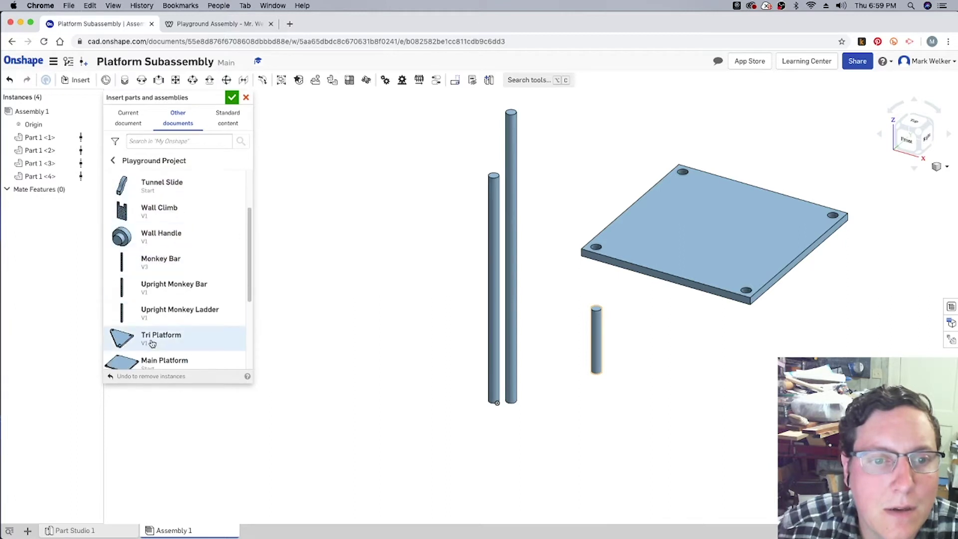
left_click(152, 342)
left_click(150, 239)
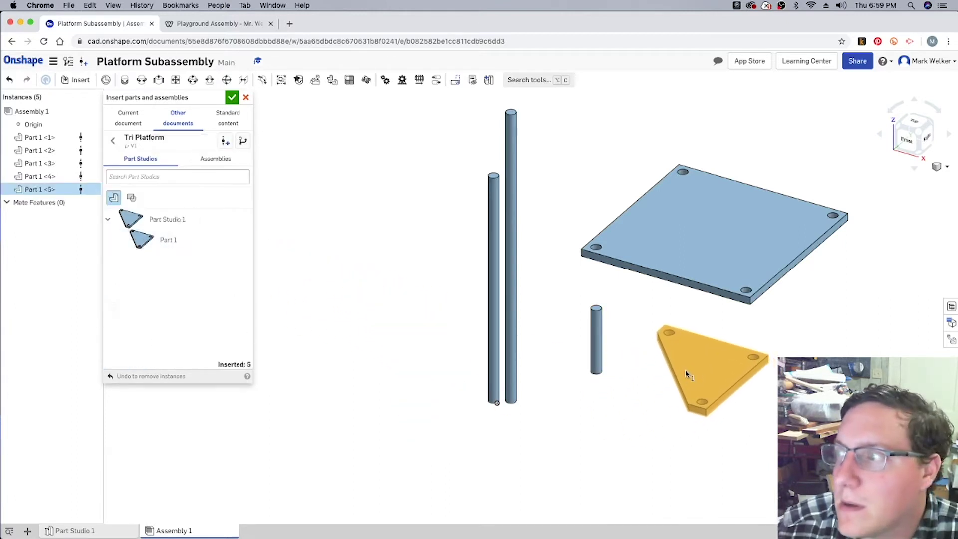
left_click(665, 376)
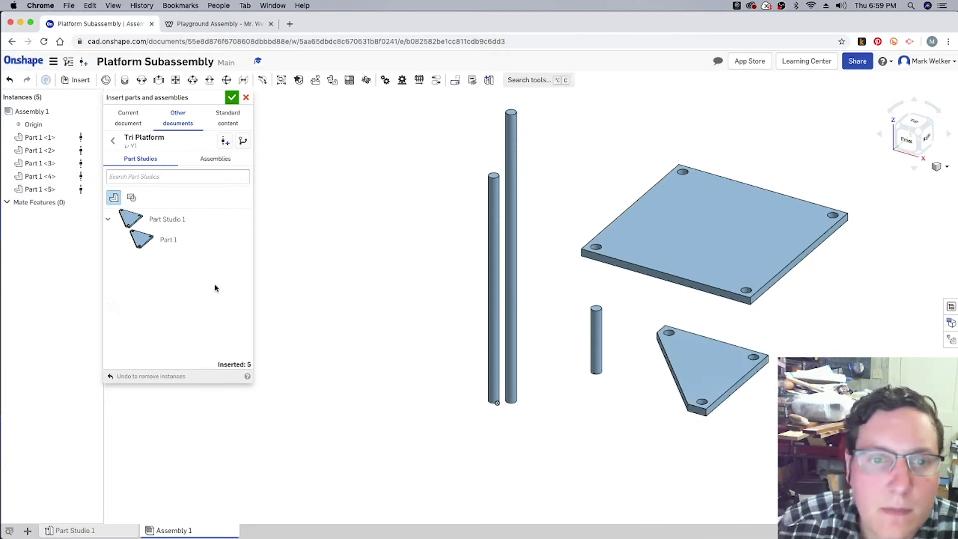
left_click(230, 96)
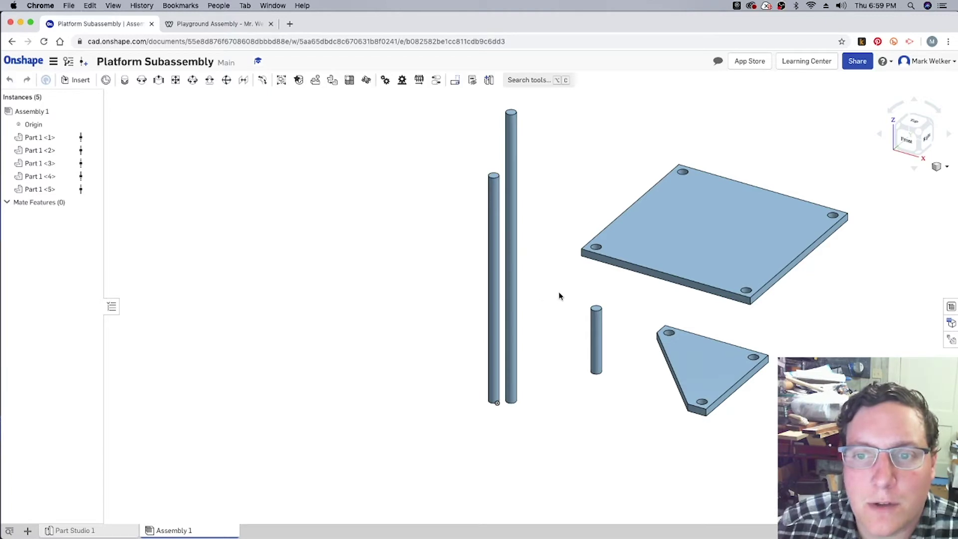
left_click_drag(514, 298, 563, 298)
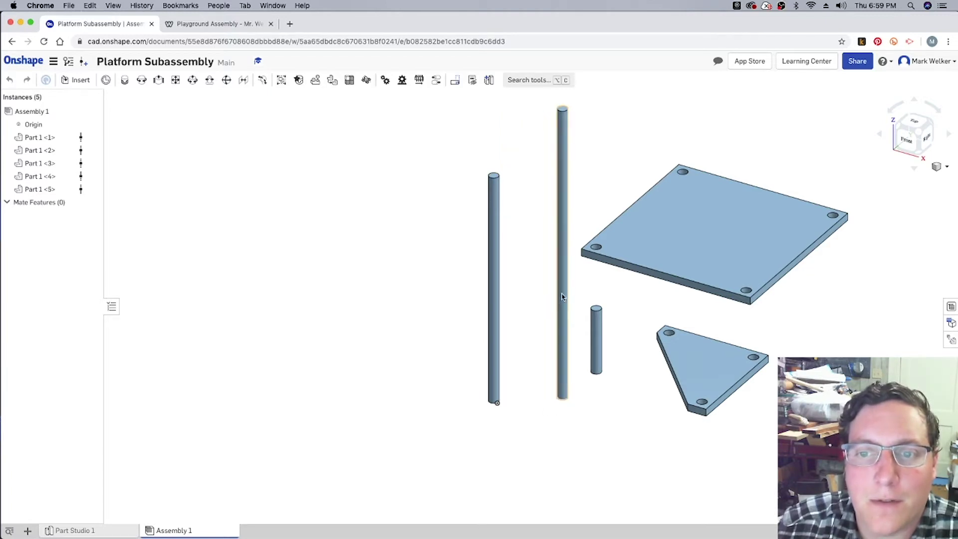
- Fix the shorter left pole (Part 1 <1>) in place and copy it
left_click(491, 271)
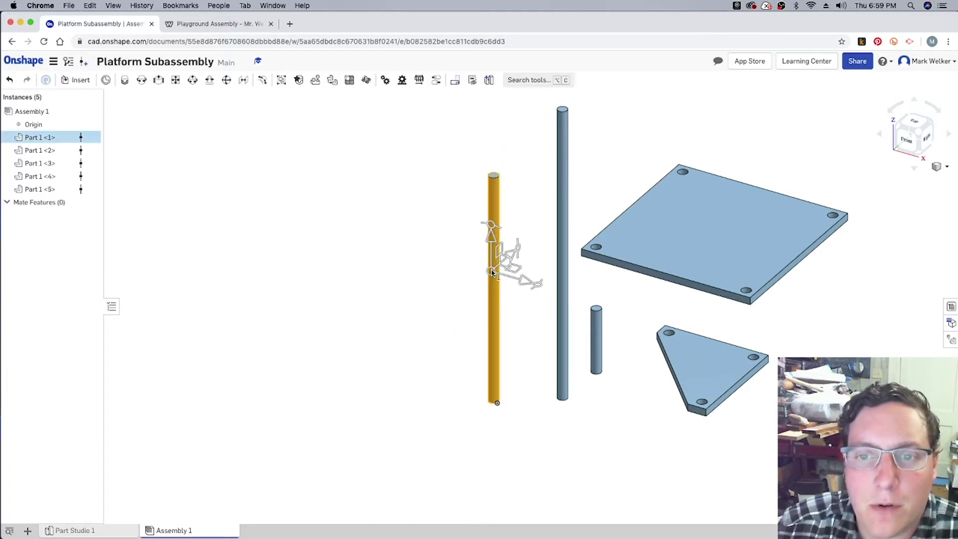
right_click(490, 298)
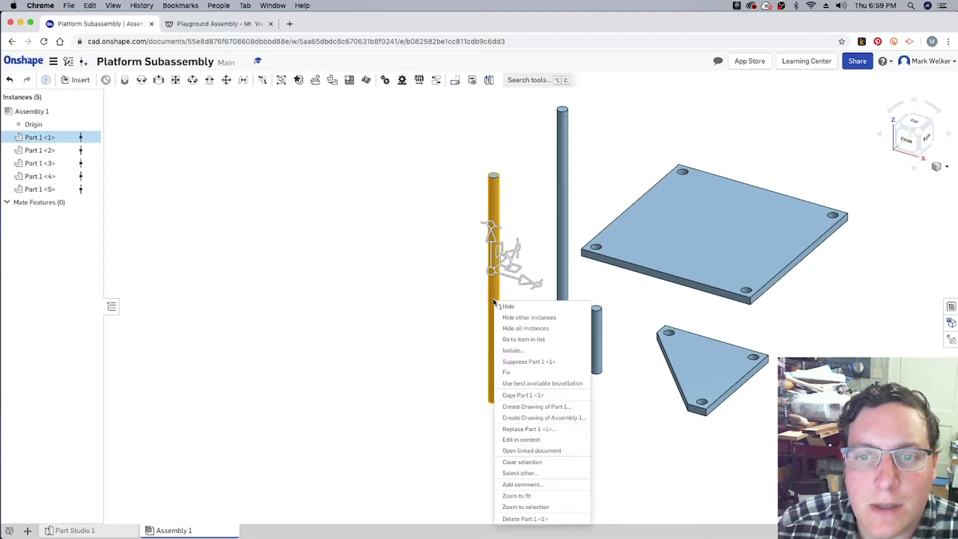
left_click(527, 373)
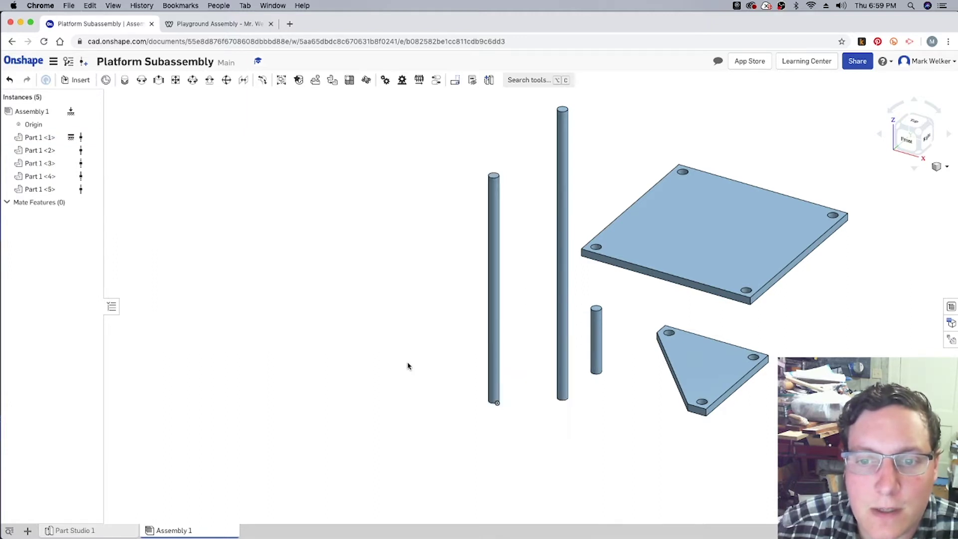
right_click(493, 341)
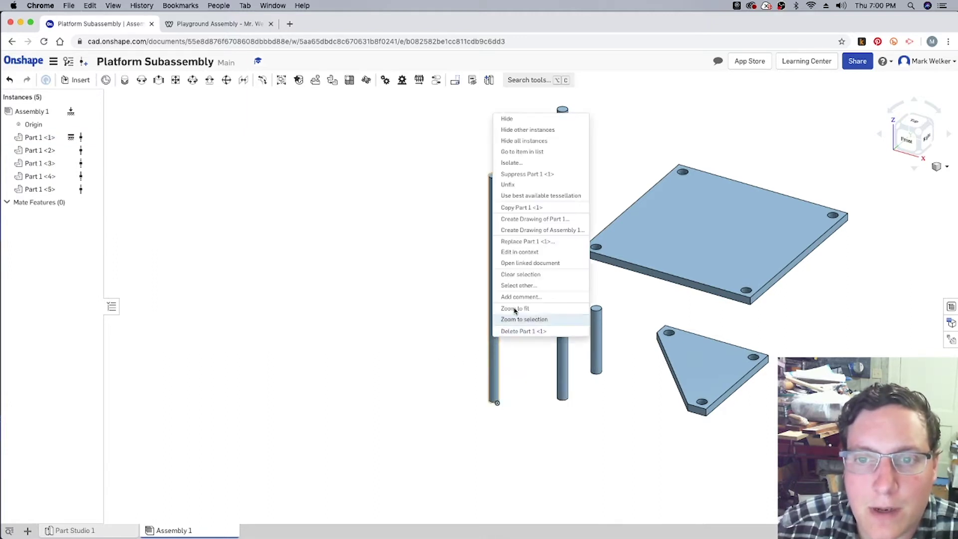
left_click(521, 207)
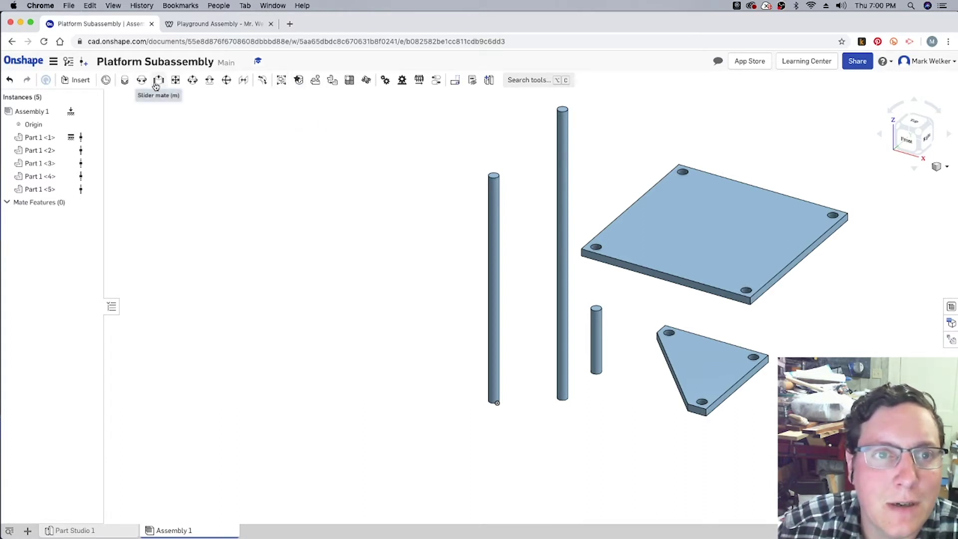
- Mate the square platform's corner hole onto the left pole's top with Cylindrical 1
left_click(193, 80)
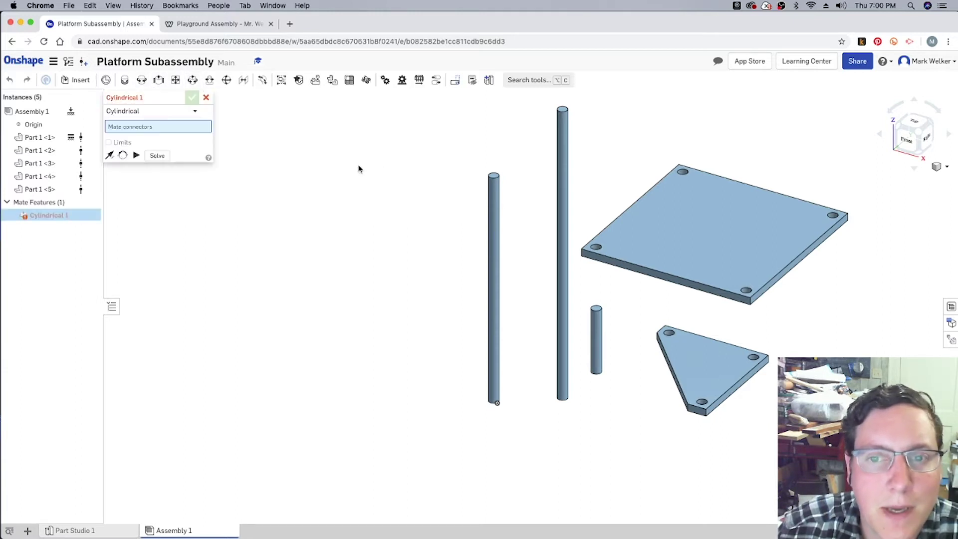
left_click(494, 178)
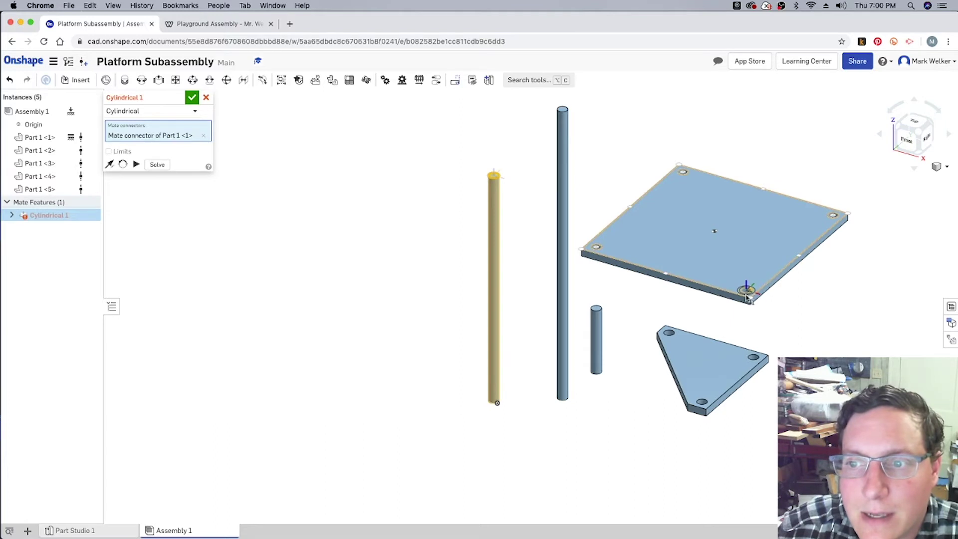
scroll(747, 295, "up", 5)
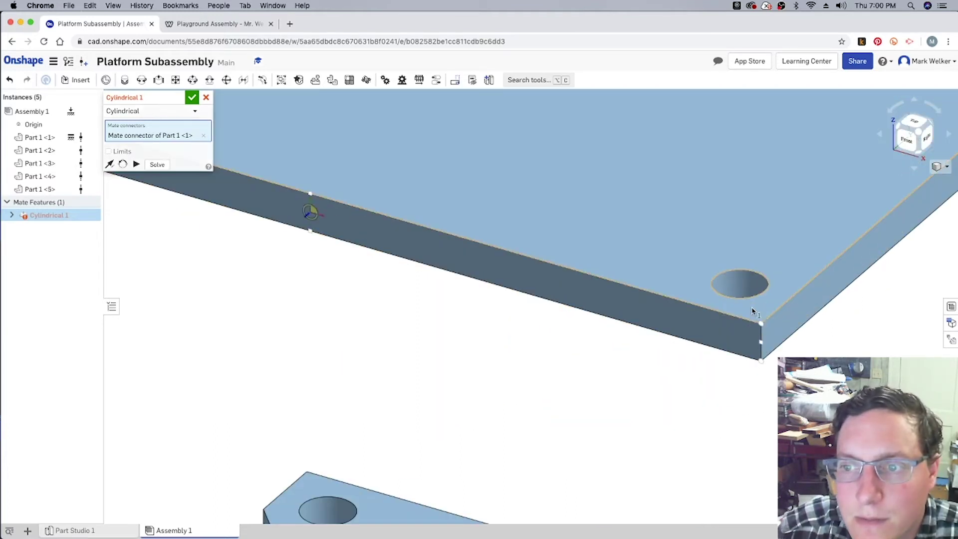
left_click(742, 301)
scroll(733, 301, "down", 5)
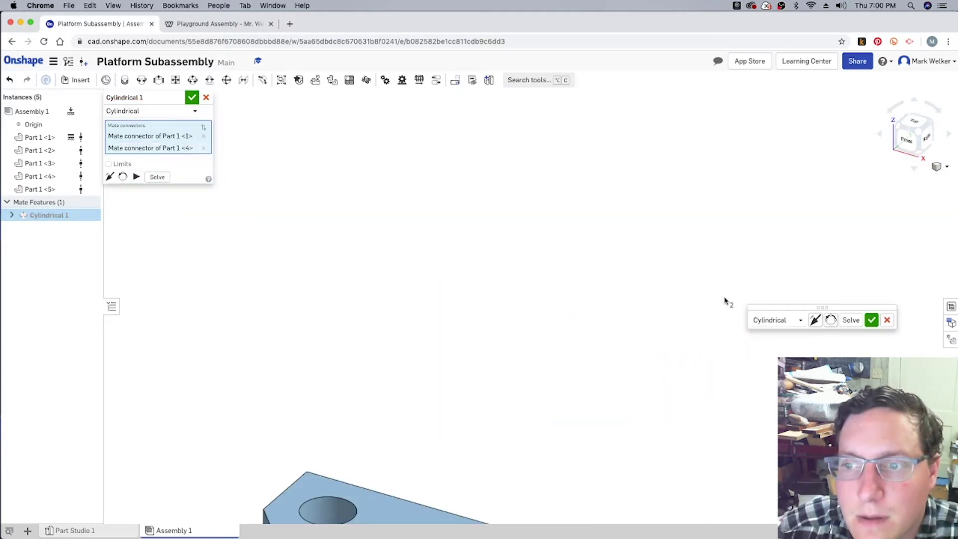
scroll(468, 215, "up", 4)
scroll(487, 262, "down", 5)
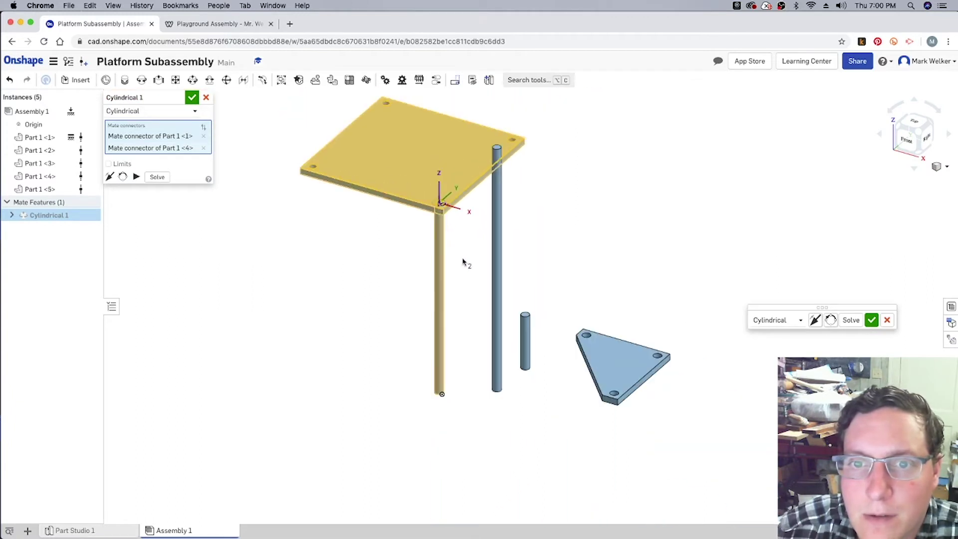
left_click(868, 321)
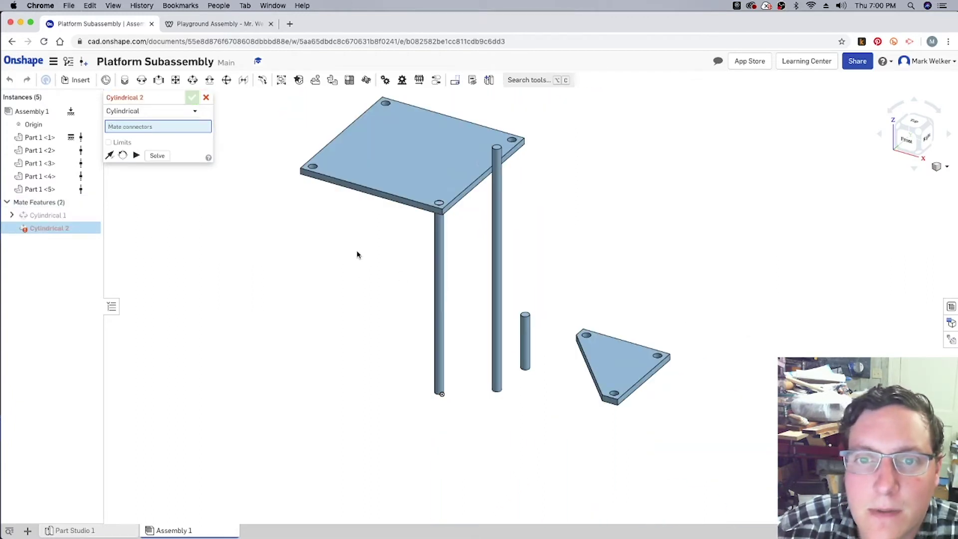
right_click(281, 233)
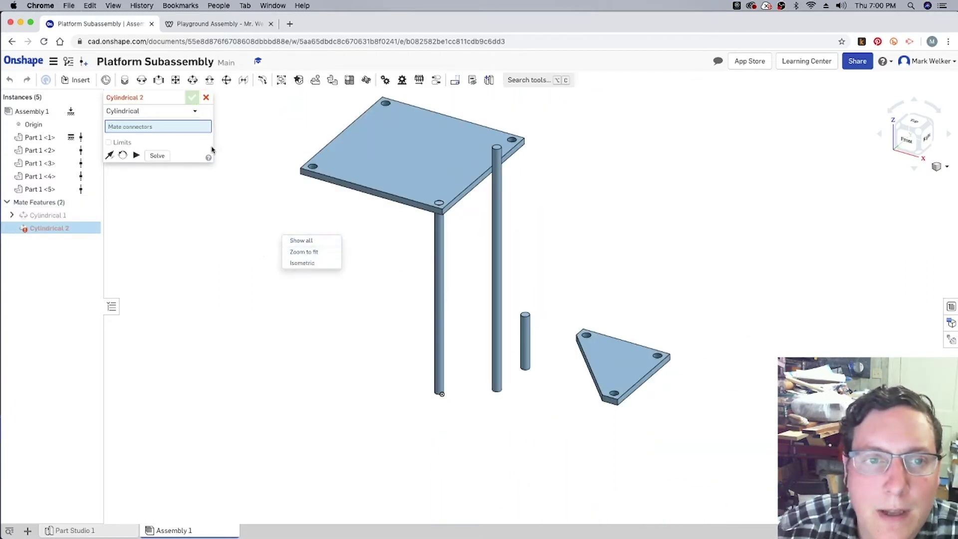
left_click(207, 101)
- Paste three copies of Part 1 <1> into the assembly
left_click(207, 101)
right_click(204, 262)
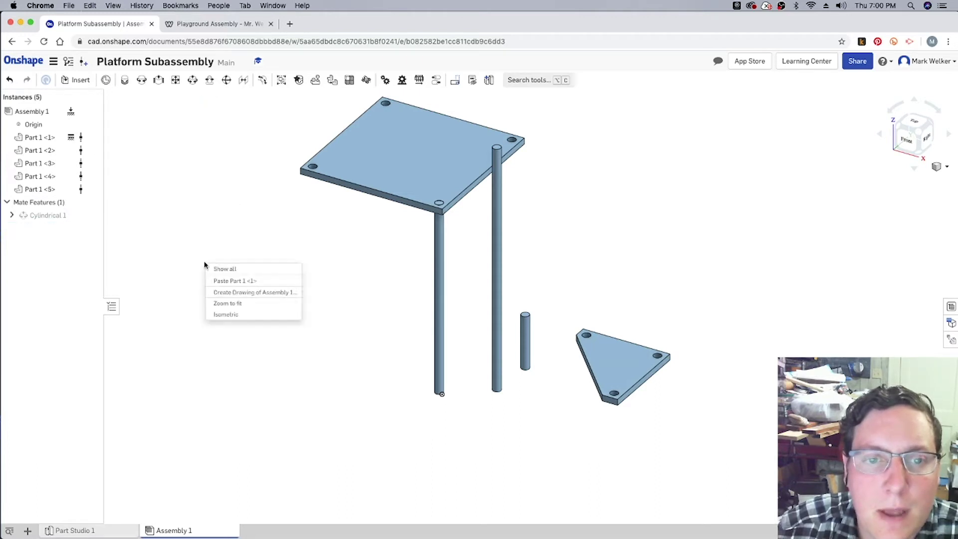
left_click(244, 280)
right_click(252, 268)
left_click(261, 280)
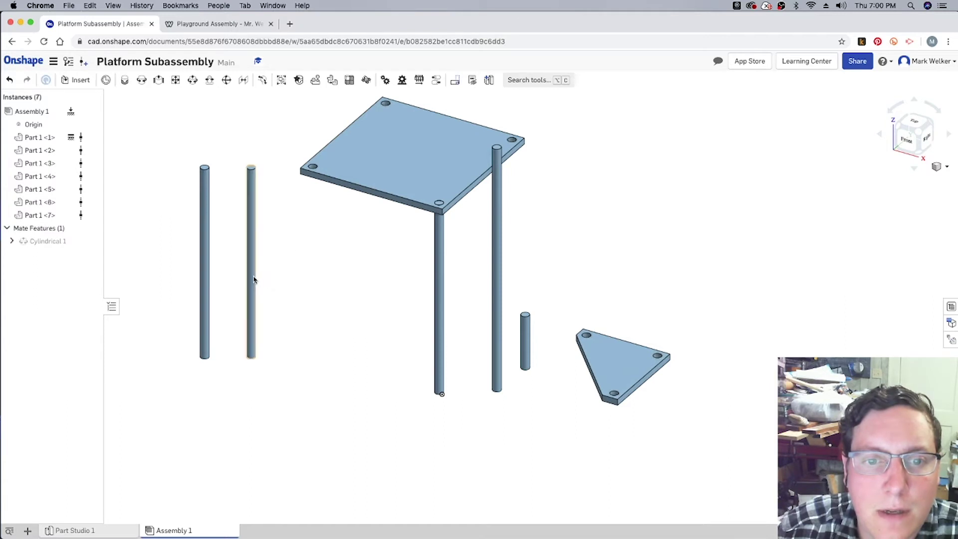
right_click(266, 281)
left_click(282, 297)
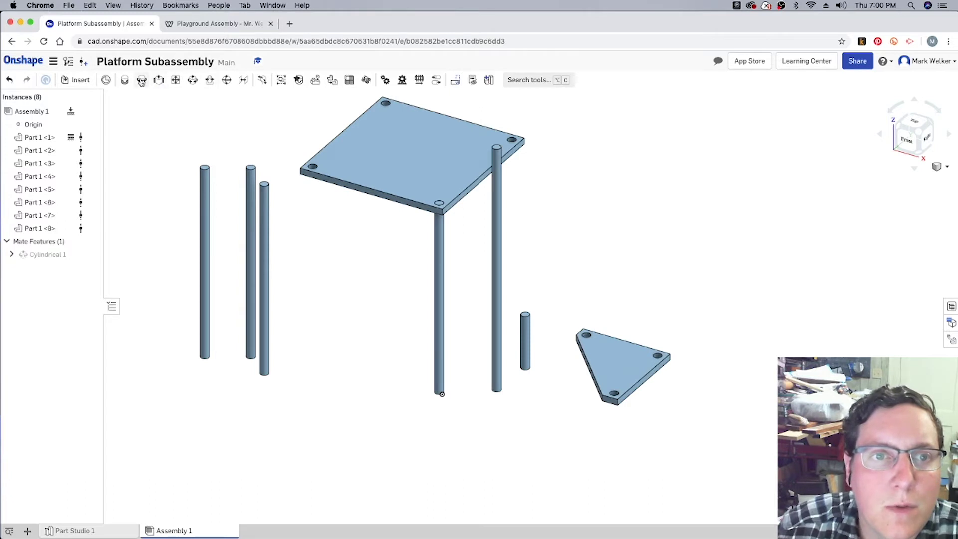
- Seat the first pasted leg into a platform hole with Cylindrical 2
left_click(191, 80)
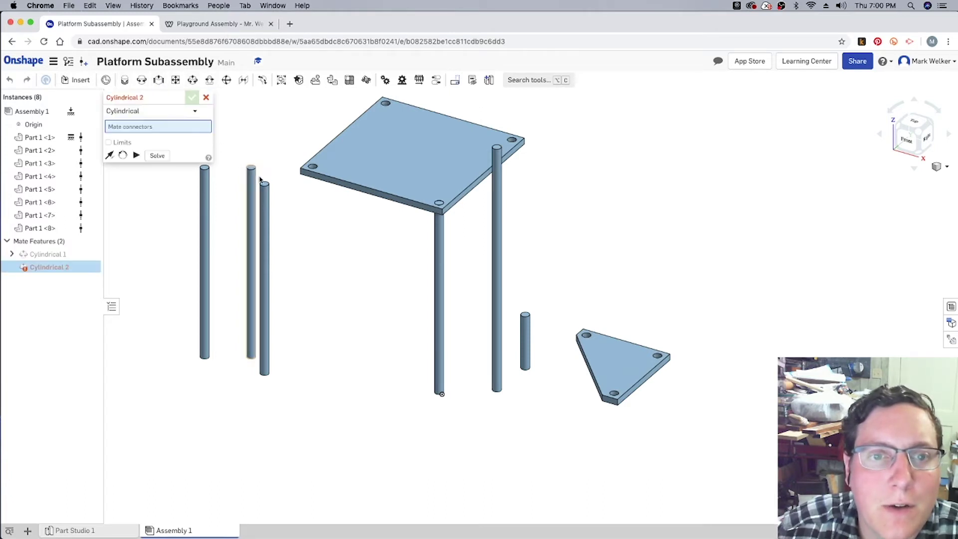
scroll(266, 190, "down", 2)
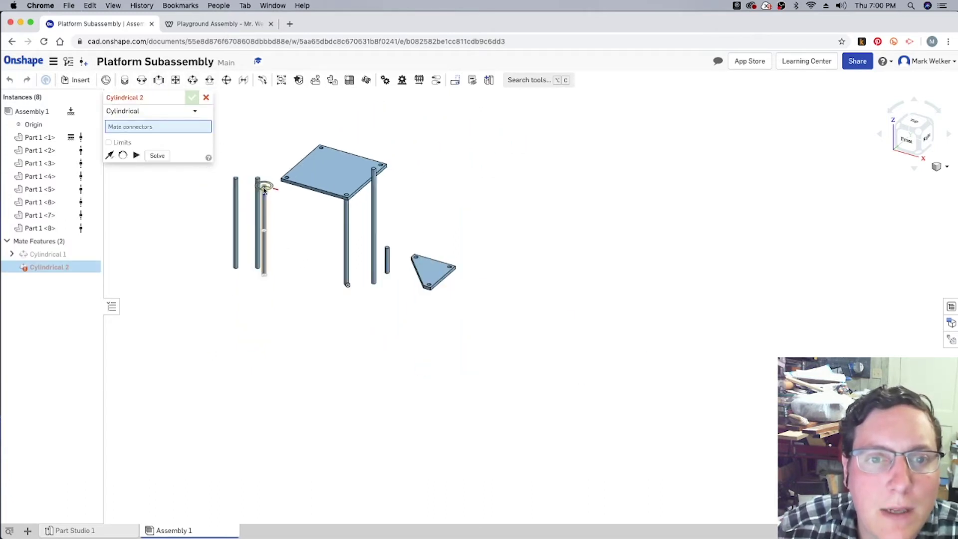
scroll(269, 194, "up", 6)
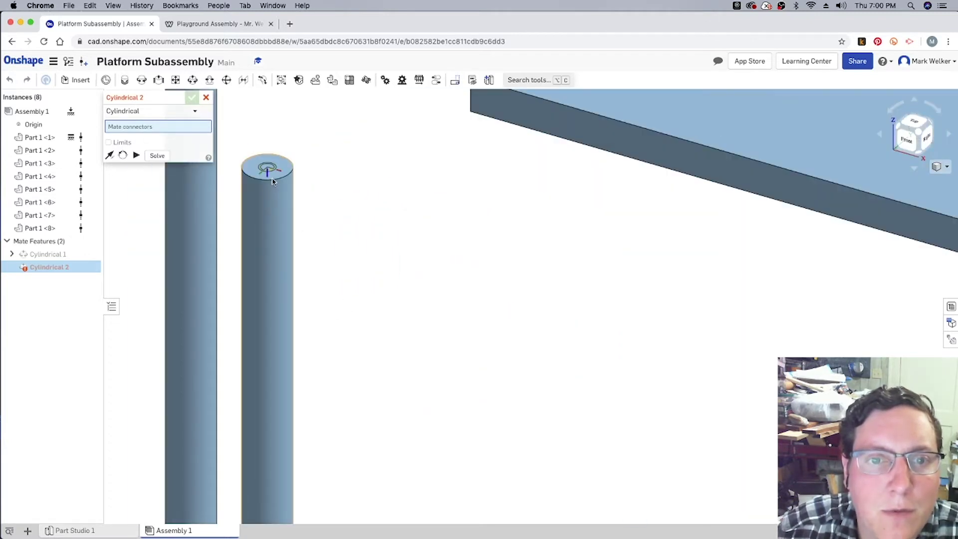
left_click(275, 179)
scroll(290, 172, "down", 3)
scroll(359, 140, "up", 5)
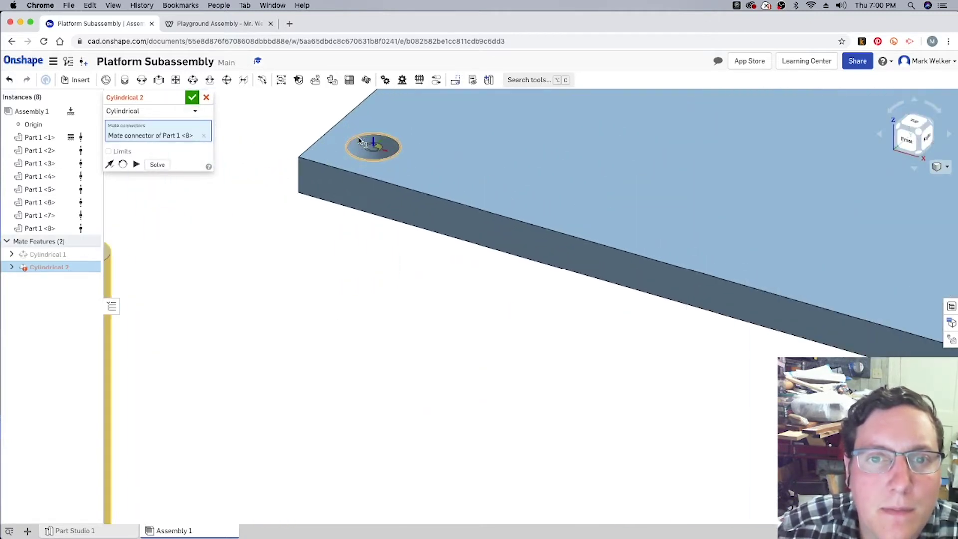
left_click(372, 146)
left_click(460, 148)
- Seat the next leg into its platform hole with Cylindrical 3
scroll(292, 290, "down", 5)
scroll(253, 270, "up", 5)
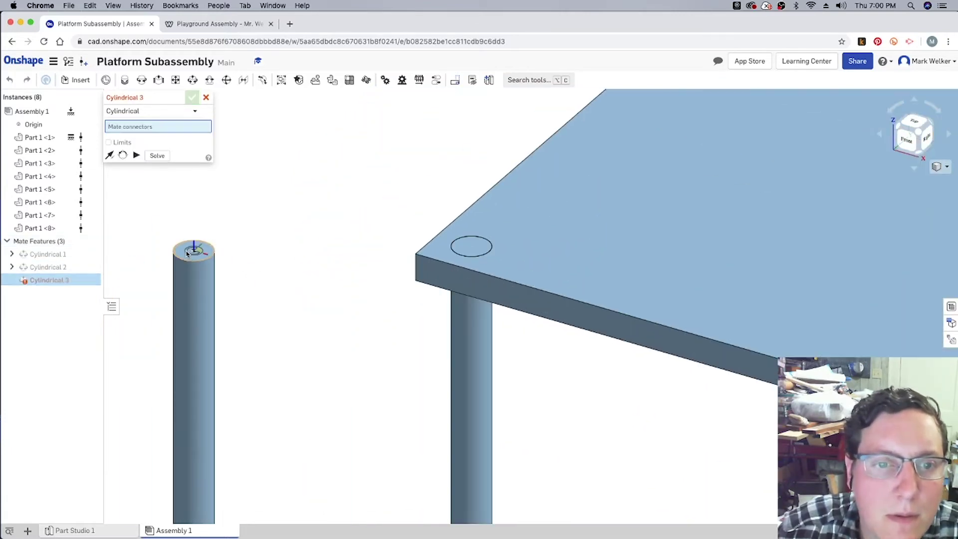
left_click(187, 254)
scroll(190, 260, "down", 5)
scroll(265, 289, "up", 8)
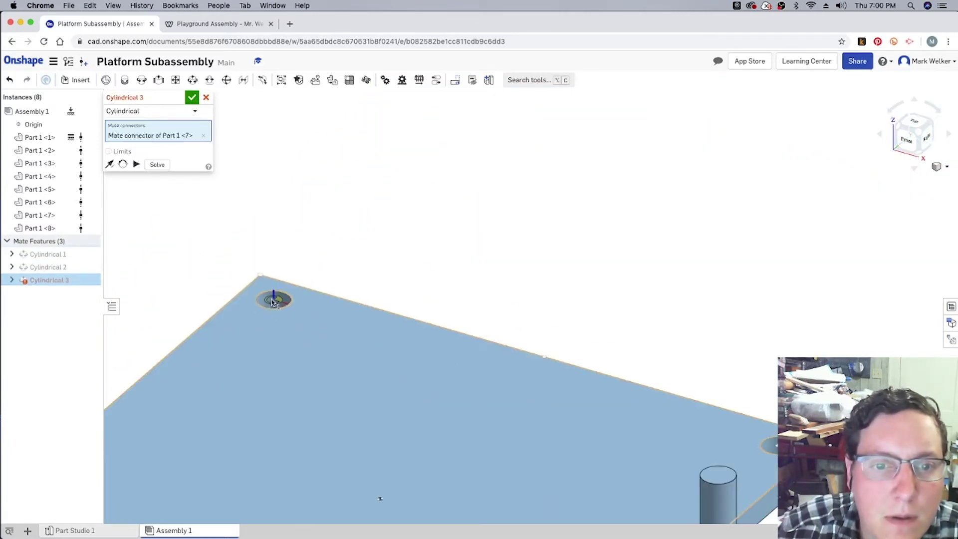
left_click(274, 300)
key("Return")
- Seat the fourth leg into the remaining corner hole with Cylindrical 4
scroll(284, 299, "down", 5)
scroll(288, 299, "down", 3)
scroll(184, 327, "up", 5)
left_click(167, 311)
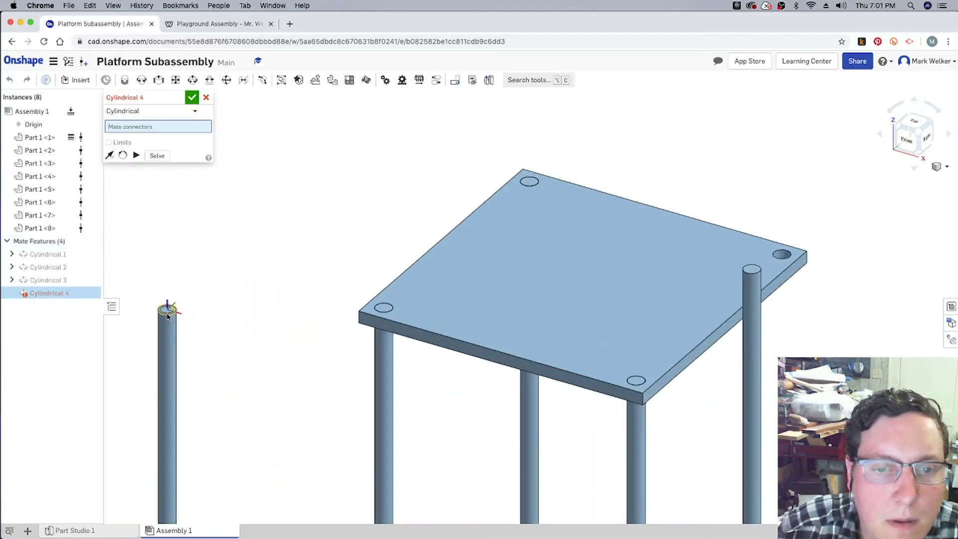
scroll(169, 314, "down", 5)
scroll(249, 345, "up", 8)
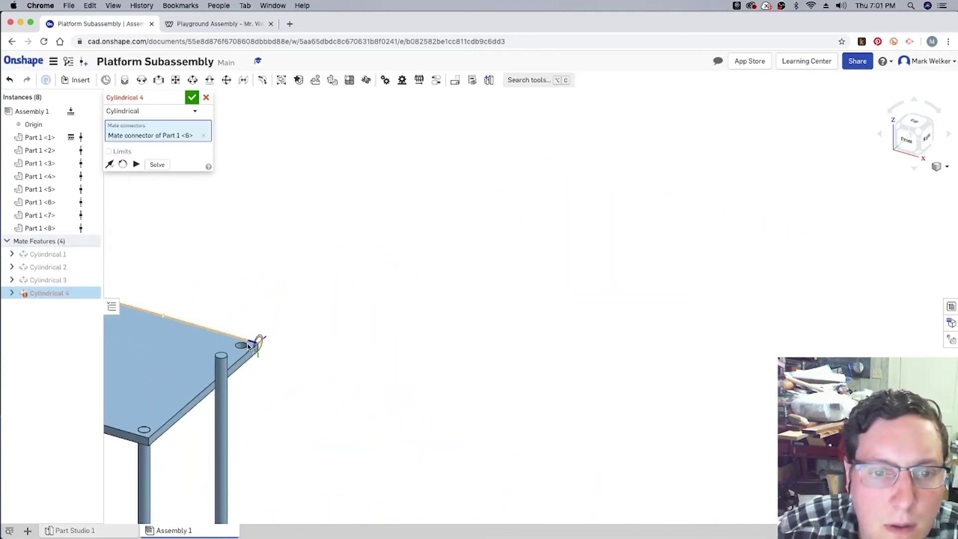
scroll(239, 349, "up", 5)
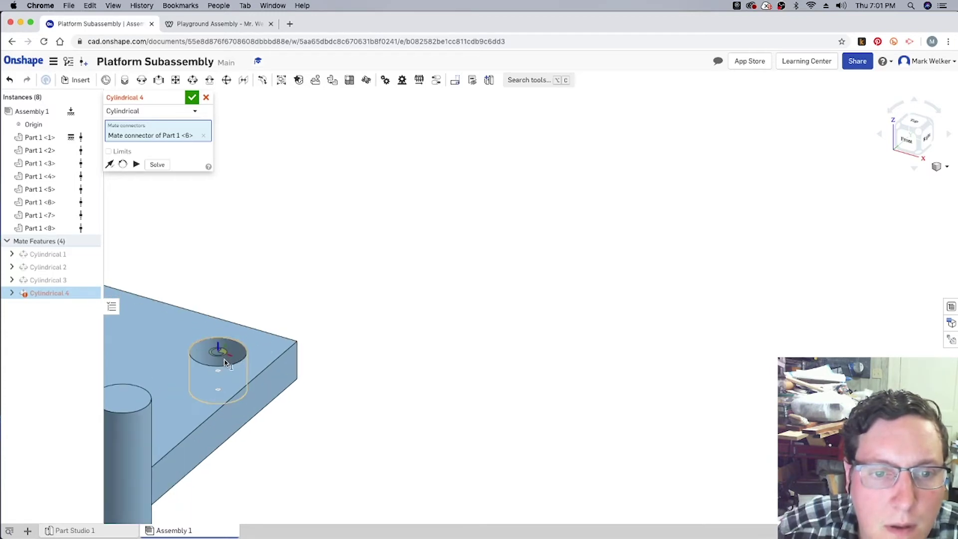
left_click(225, 362)
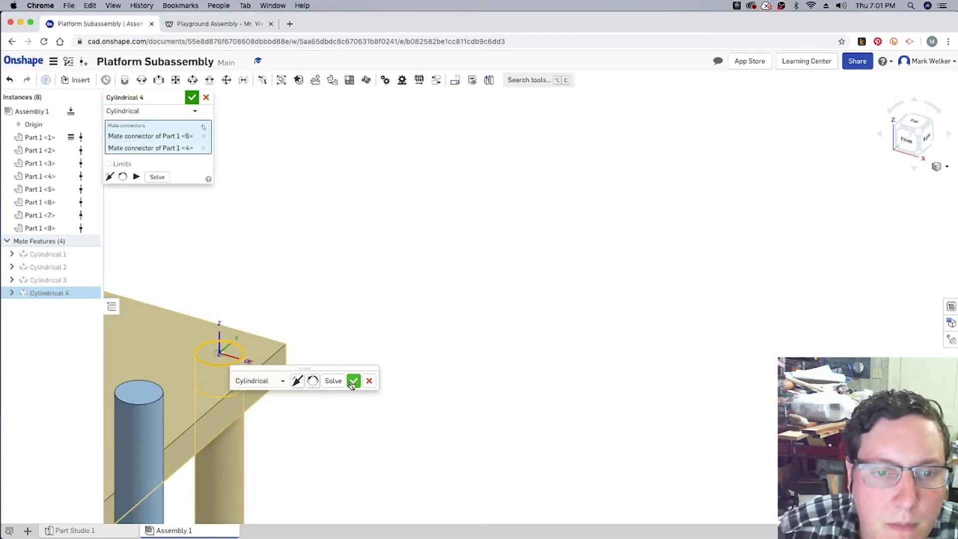
left_click(352, 381)
scroll(353, 387, "down", 10)
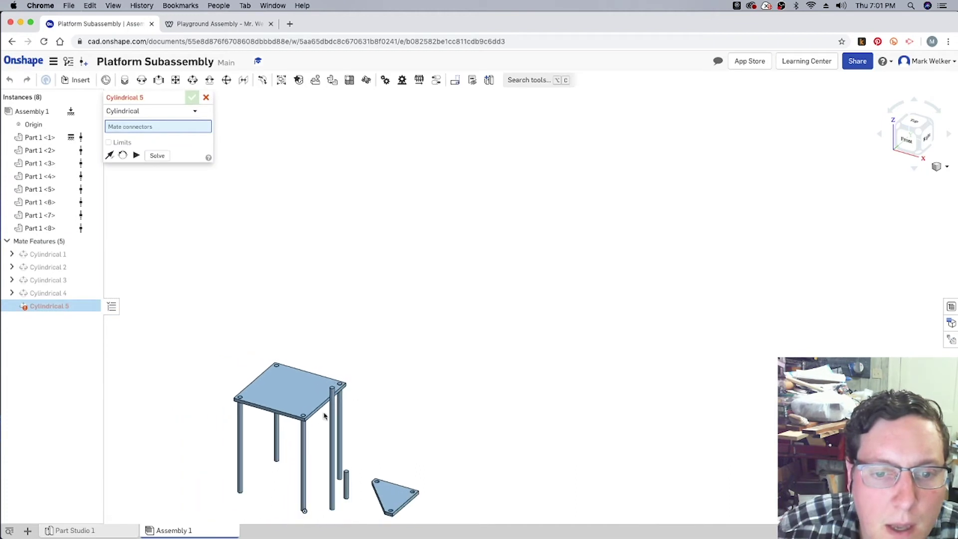
scroll(270, 484, "up", 3)
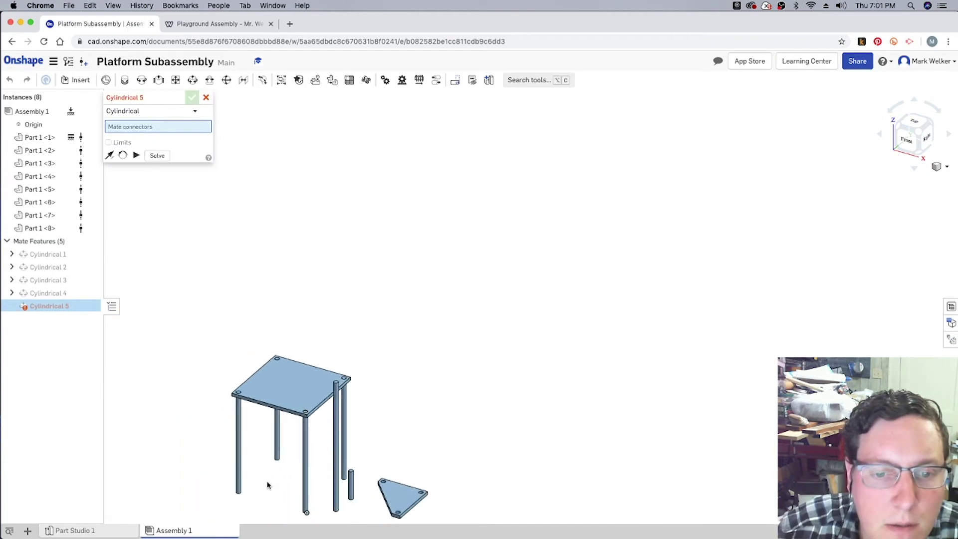
- Discard the empty Cylindrical 5 and raise the four legs so their pins poke through the holes
left_click(205, 98)
scroll(235, 449, "up", 5)
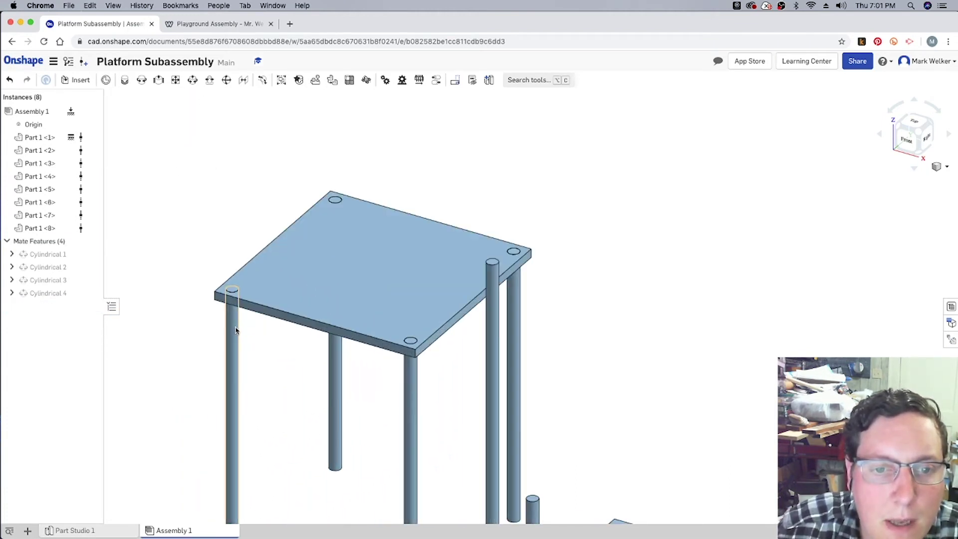
left_click_drag(235, 330, 291, 328)
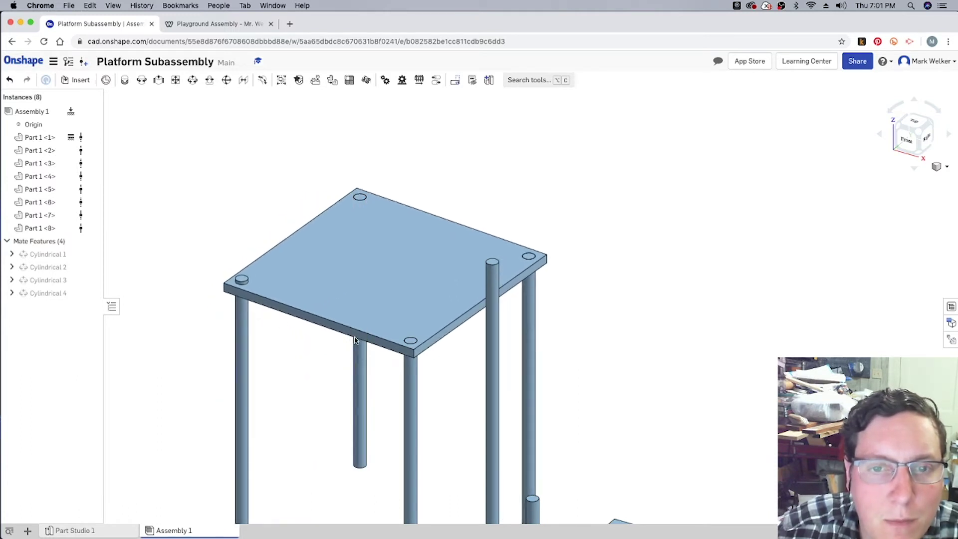
mouse_move(355, 333)
left_mouse_down()
mouse_move(356, 290)
mouse_move(356, 315)
left_mouse_up()
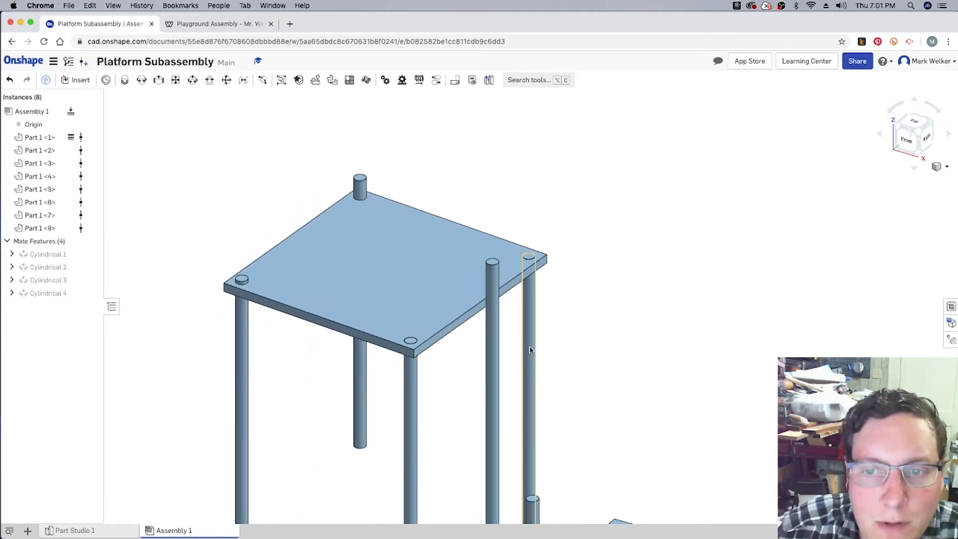
mouse_move(530, 345)
left_mouse_down()
mouse_move(525, 310)
mouse_move(522, 330)
left_mouse_up()
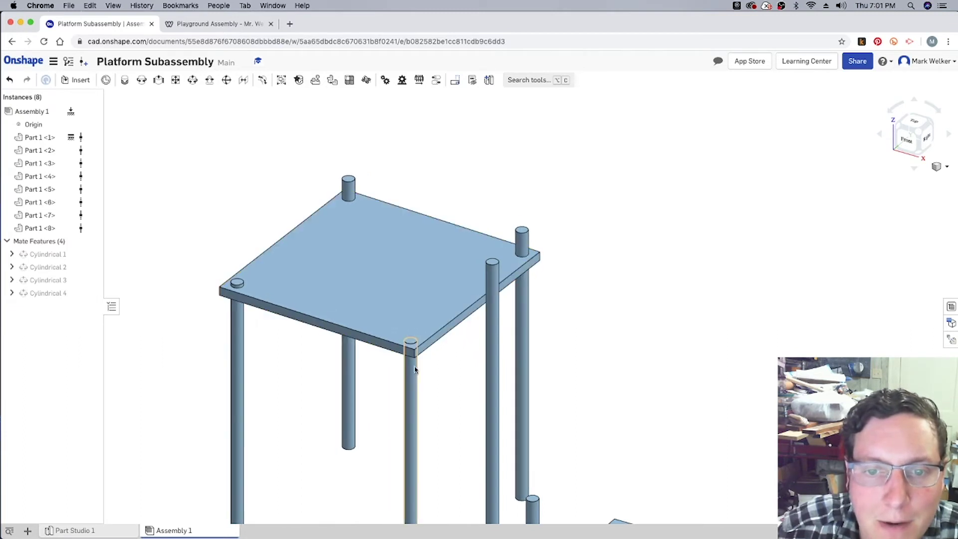
mouse_move(397, 359)
left_mouse_down()
mouse_move(389, 319)
mouse_move(384, 359)
left_mouse_up()
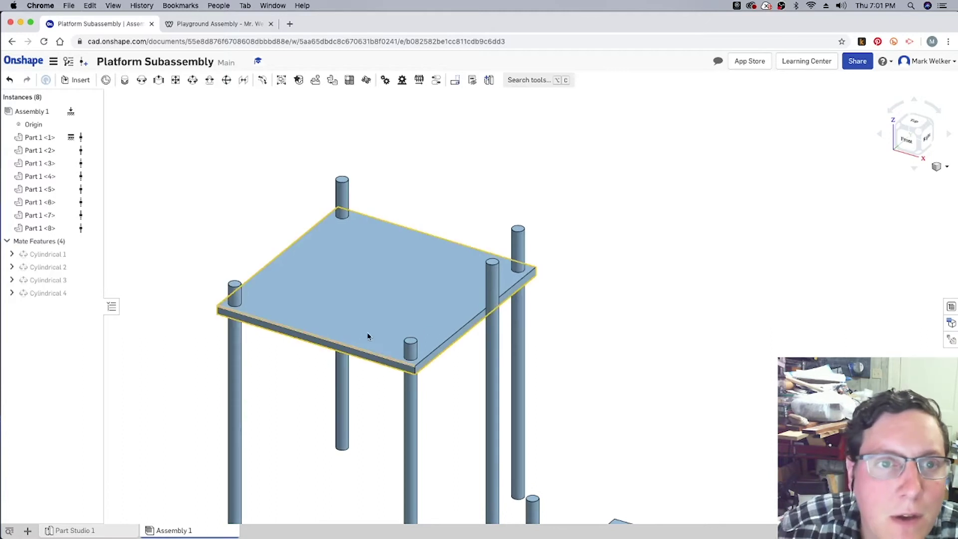
- Add Planar 1 and Planar 2 between the left and back pin tops and the plate
left_click(175, 79)
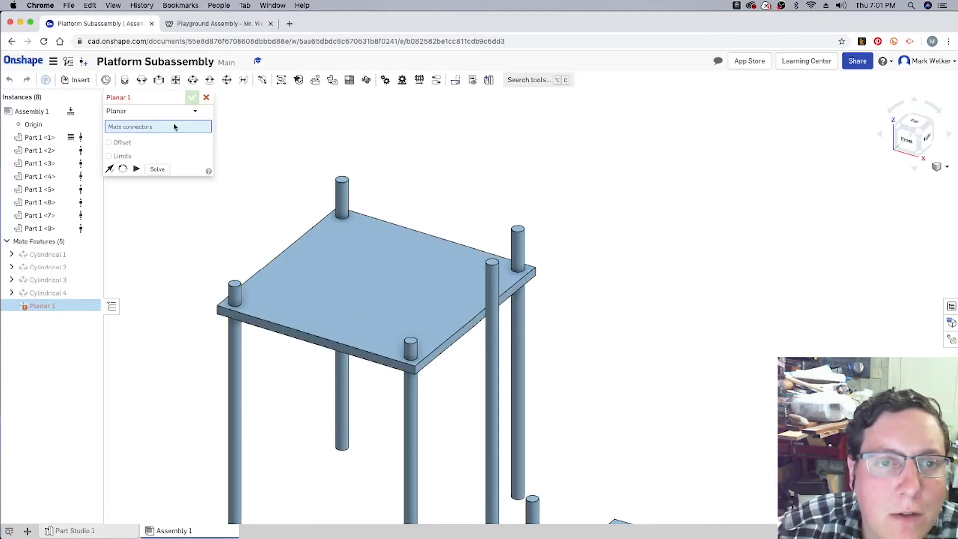
left_click(238, 285)
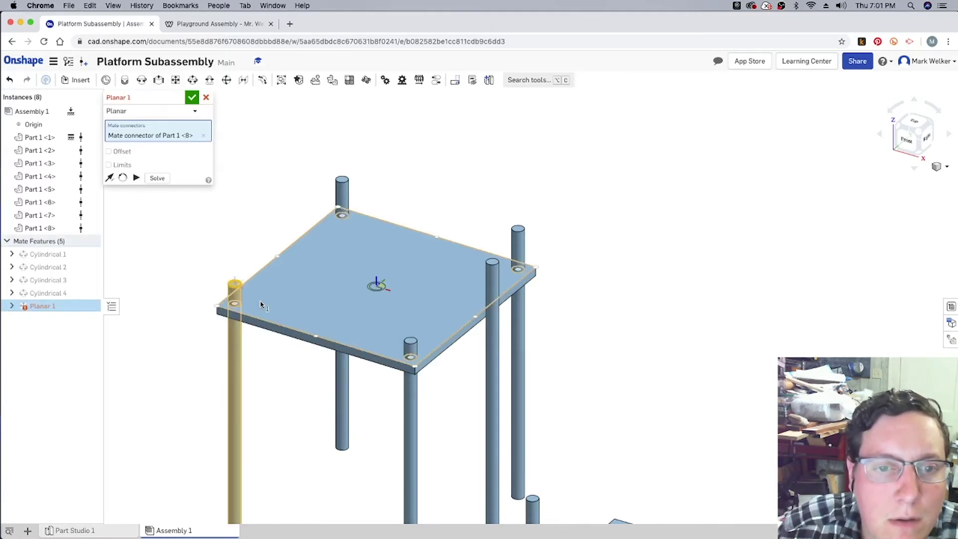
left_click(260, 304)
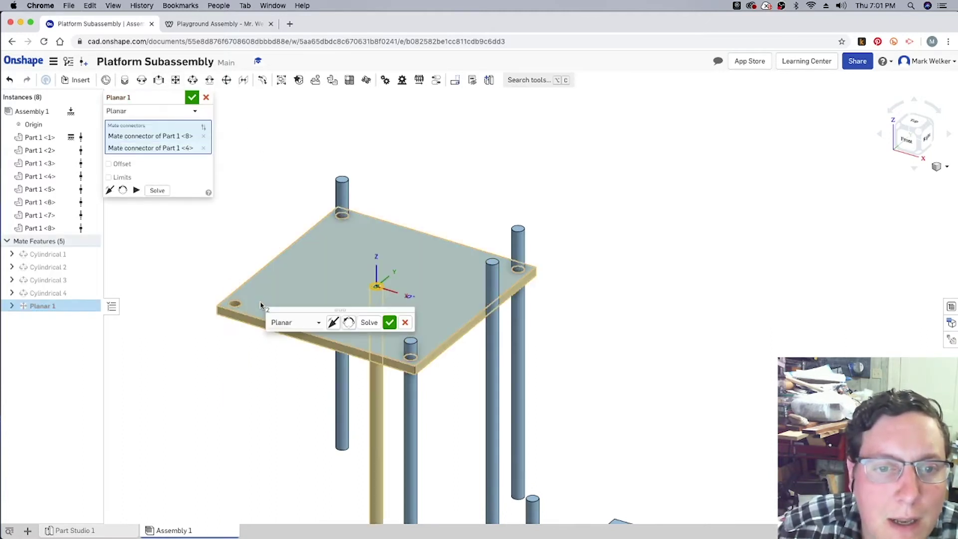
left_click(369, 323)
left_click(389, 322)
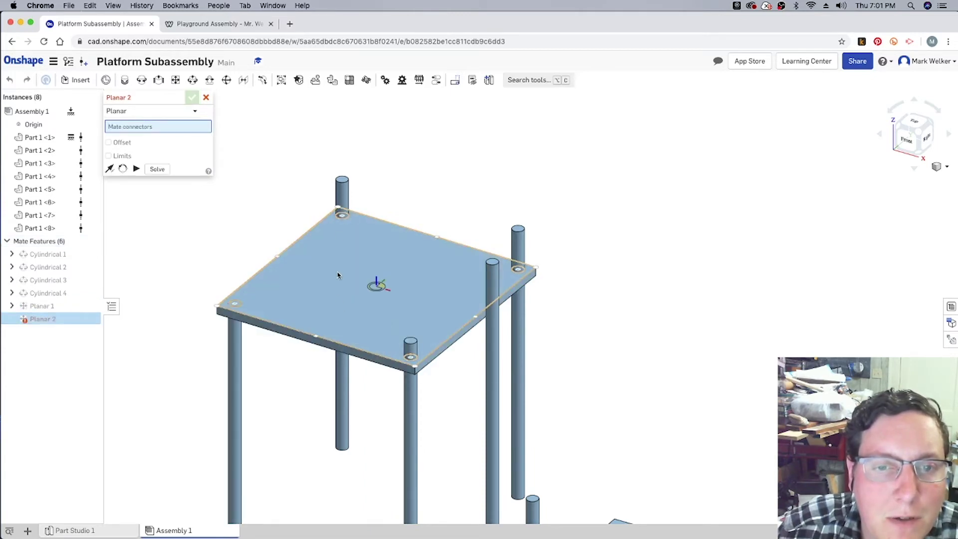
left_click(342, 179)
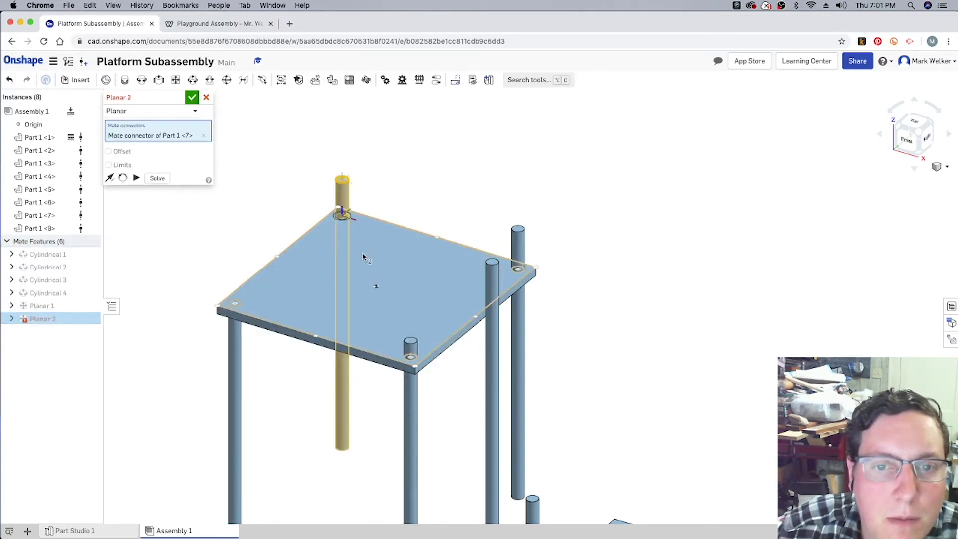
left_click(377, 286)
left_click(478, 256)
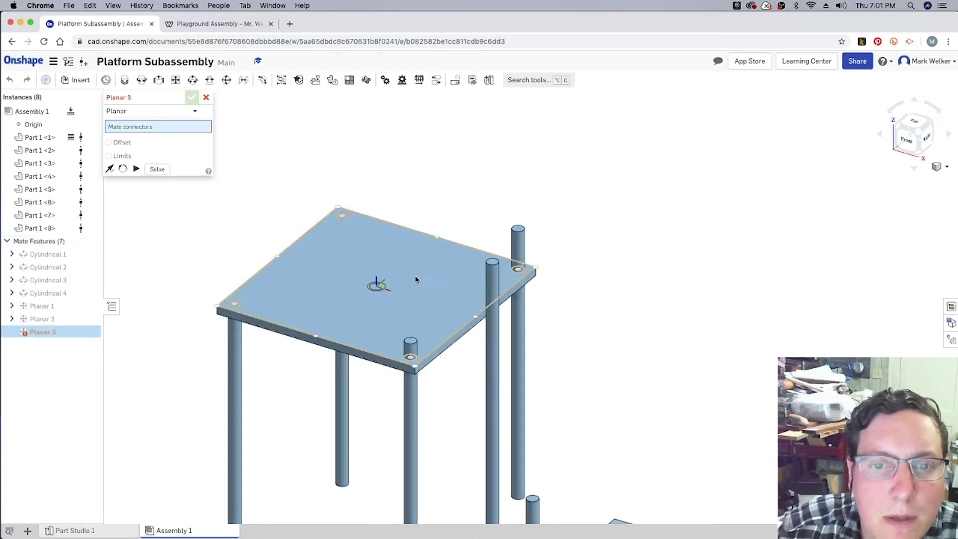
- Add Planar 3 and Planar 4, turning the plate 90°, and discard the empty Planar 5
left_click(519, 230)
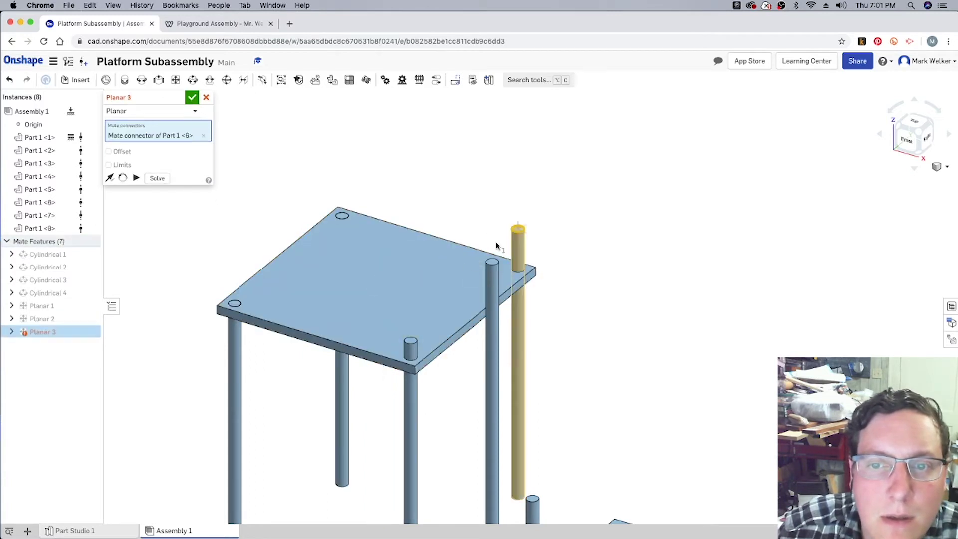
left_click(464, 271)
left_click(588, 289)
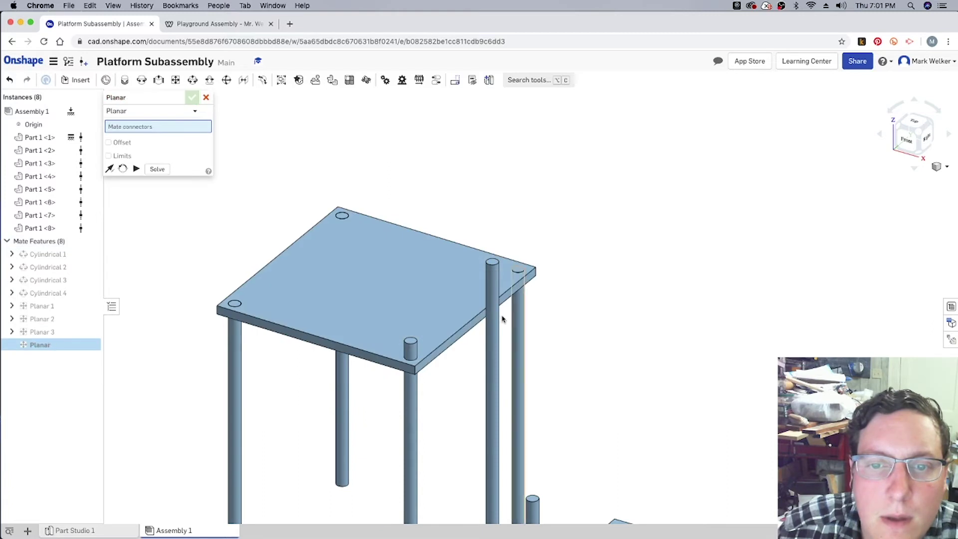
left_click(410, 341)
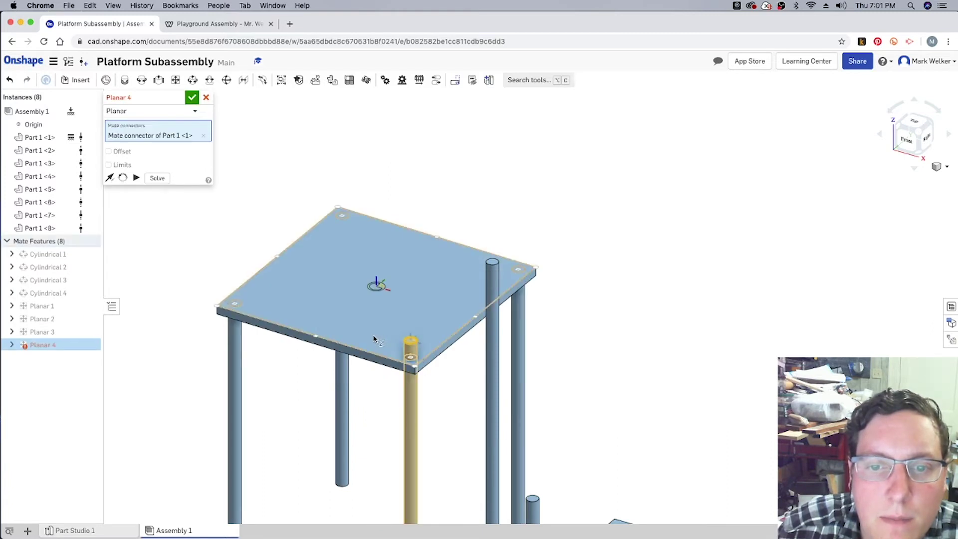
left_click(374, 338)
left_click(465, 354)
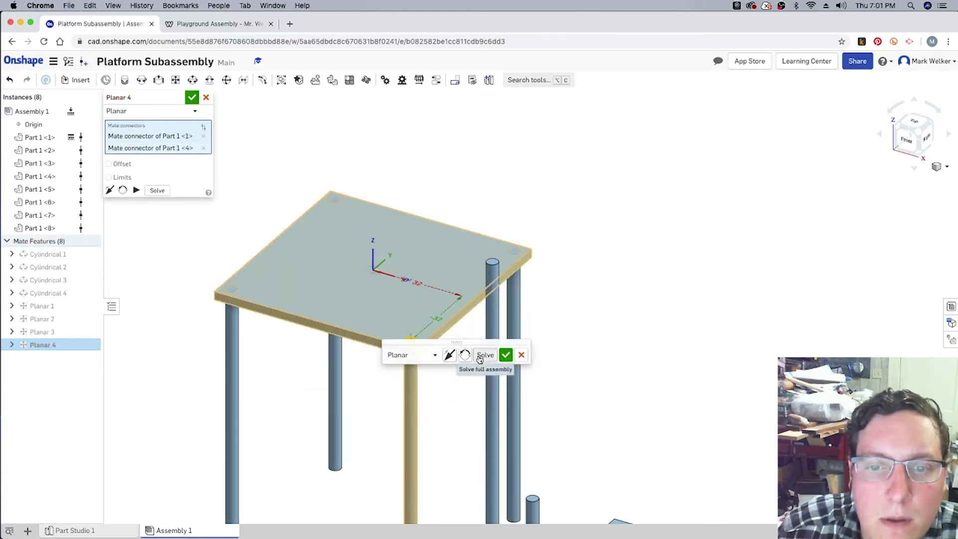
left_click_drag(475, 341, 632, 301)
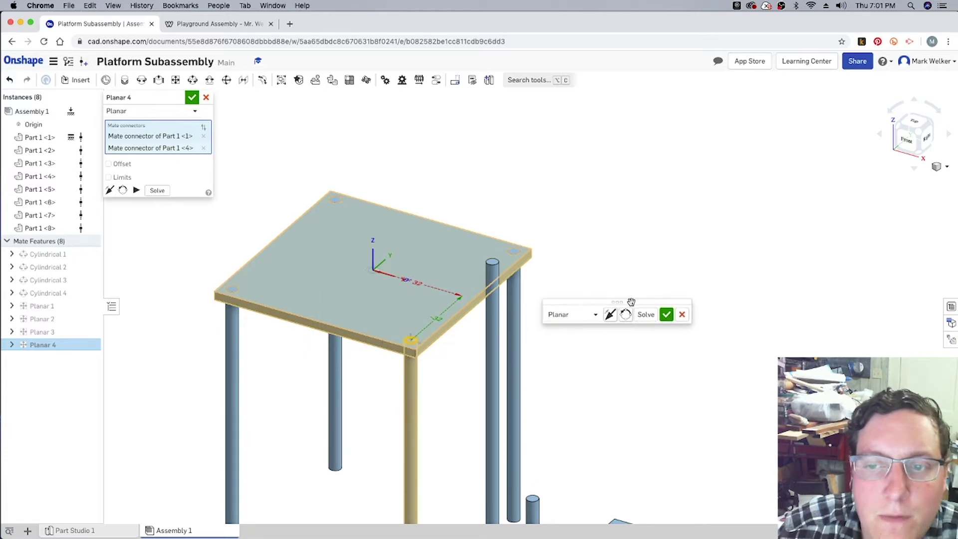
left_click(665, 314)
scroll(494, 343, "down", 3)
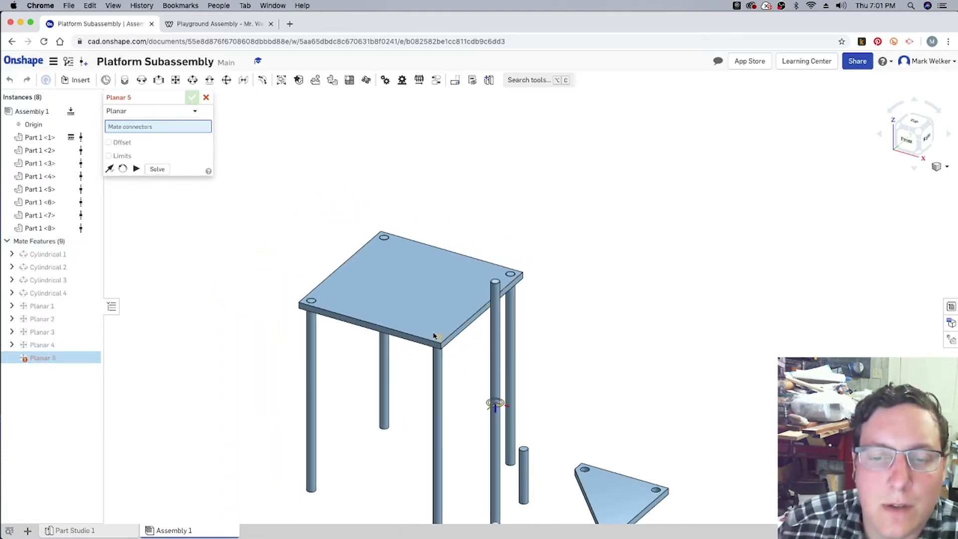
left_click(193, 98)
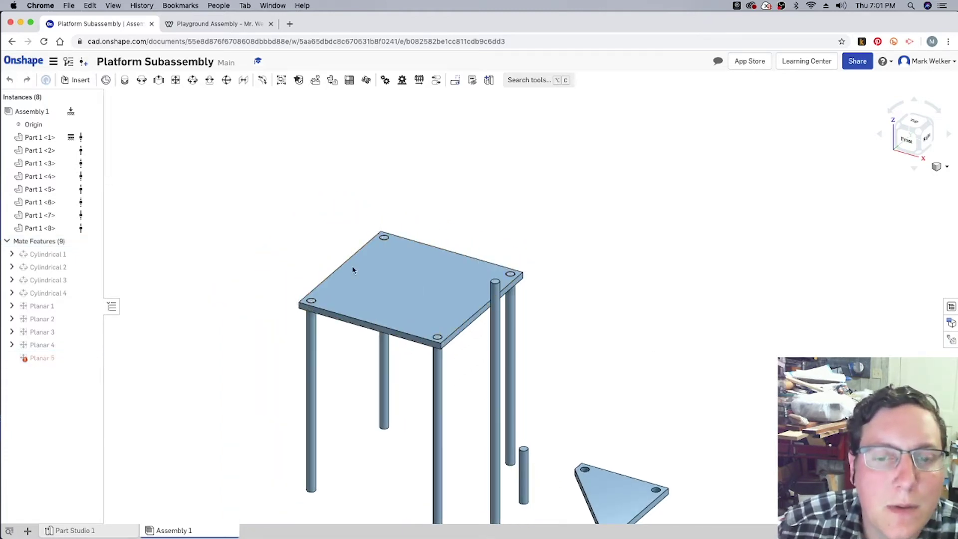
- Orbit and zoom around the assembly to check the platform stays seated on its four legs
right_click_drag(421, 298, 392, 296)
mouse_move(392, 296)
left_mouse_down()
mouse_move(402, 293)
mouse_move(395, 289)
left_mouse_up()
scroll(395, 288, "down", 3)
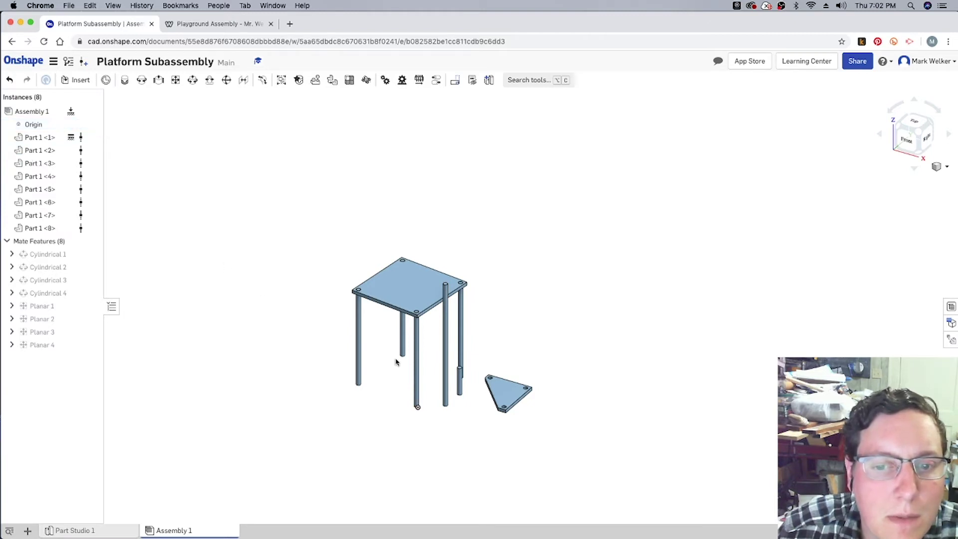
scroll(399, 367, "down", 1)
scroll(412, 384, "up", 5)
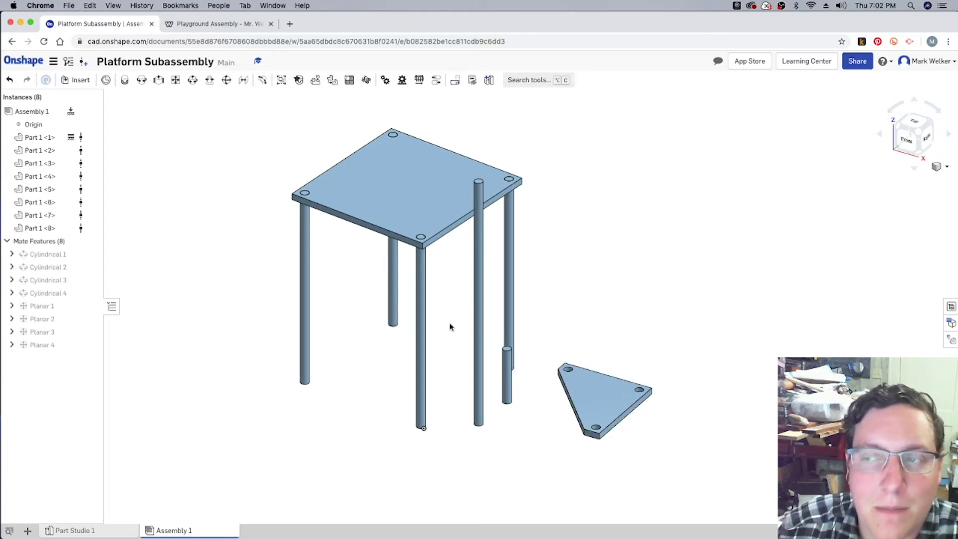
- Fix the rear right leg in place
left_click(509, 229)
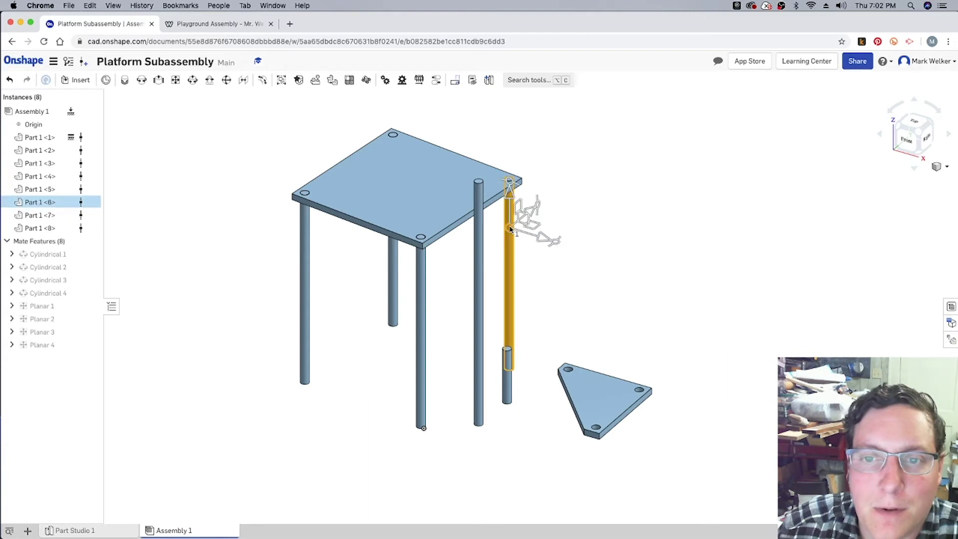
right_click(510, 268)
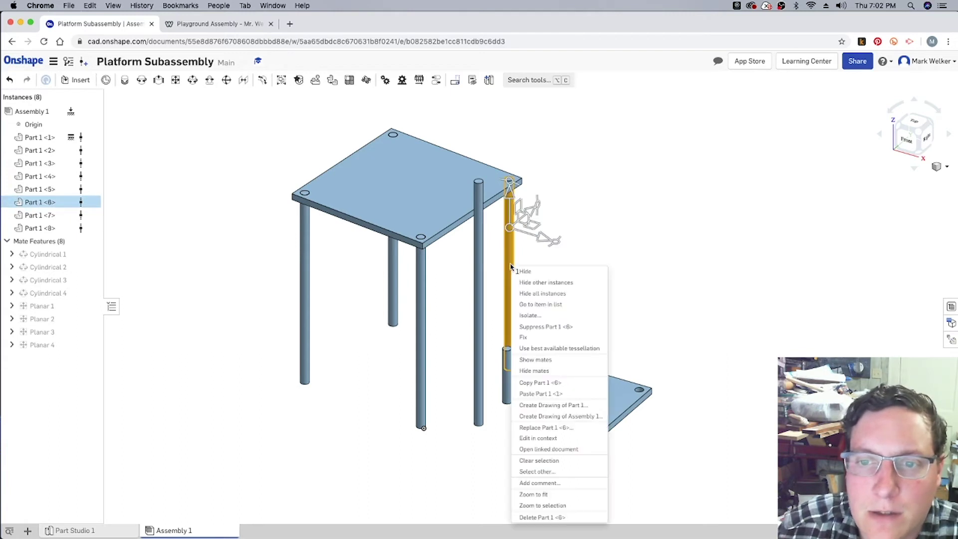
left_click(528, 338)
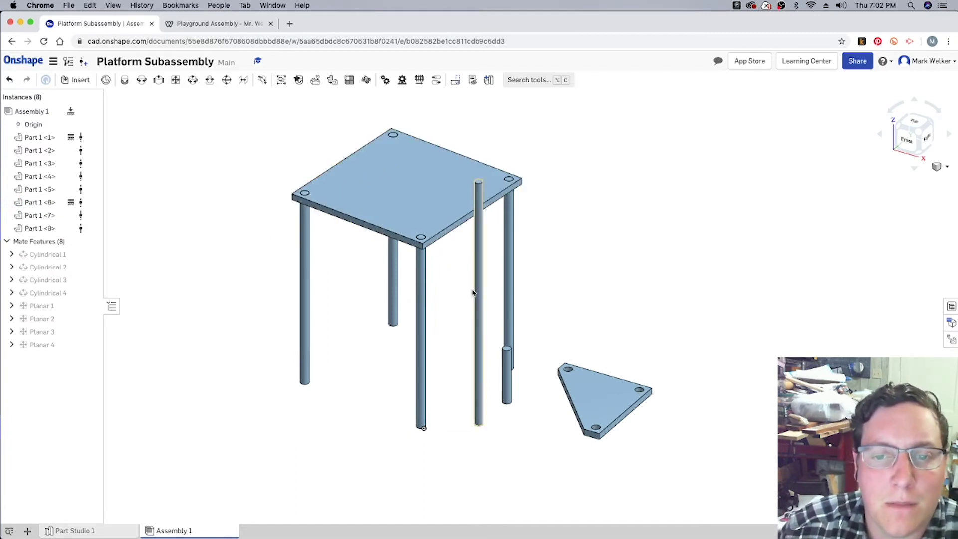
- Drag the tall and short poles to the right of the platform, checking from the top and back to isometric
left_click_drag(476, 298, 652, 239)
left_click_drag(508, 368, 591, 308)
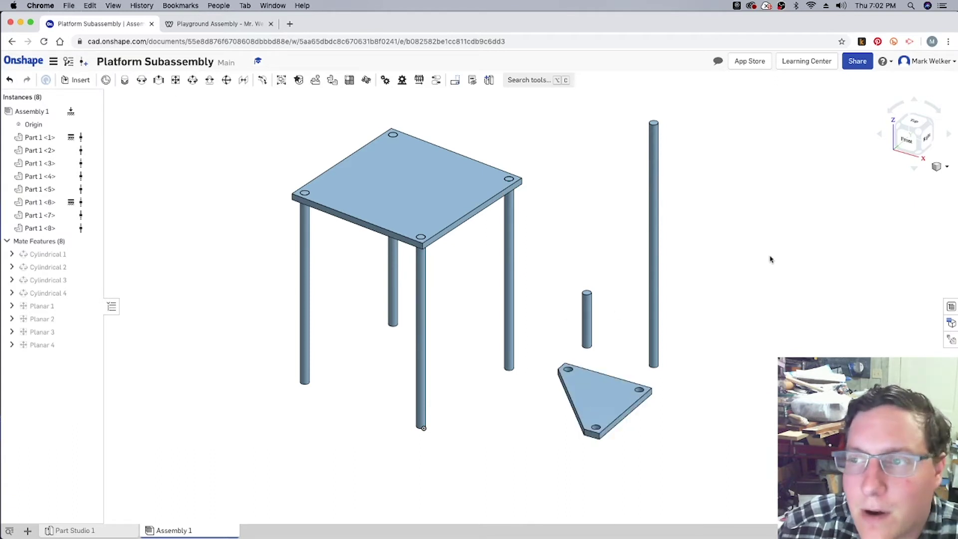
left_click_drag(915, 126, 827, 248)
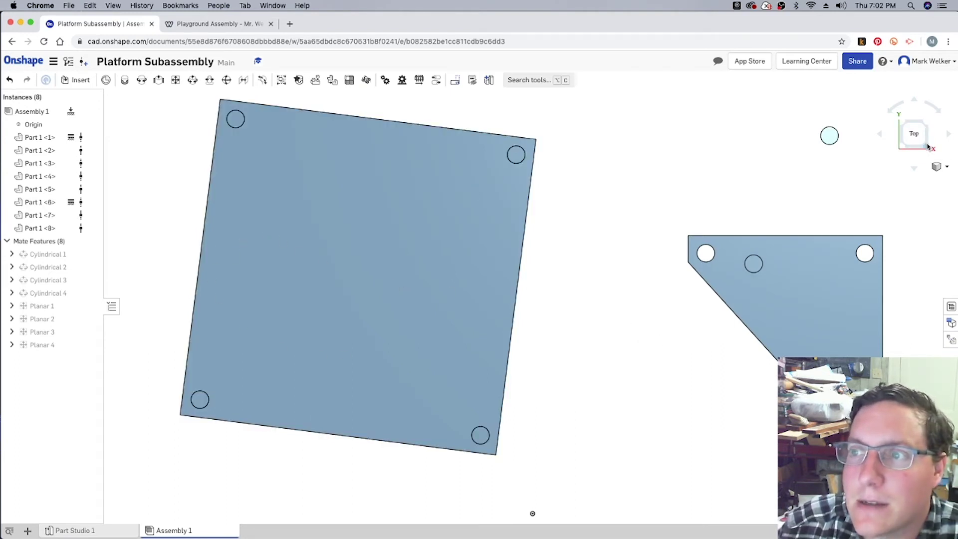
left_click(927, 146)
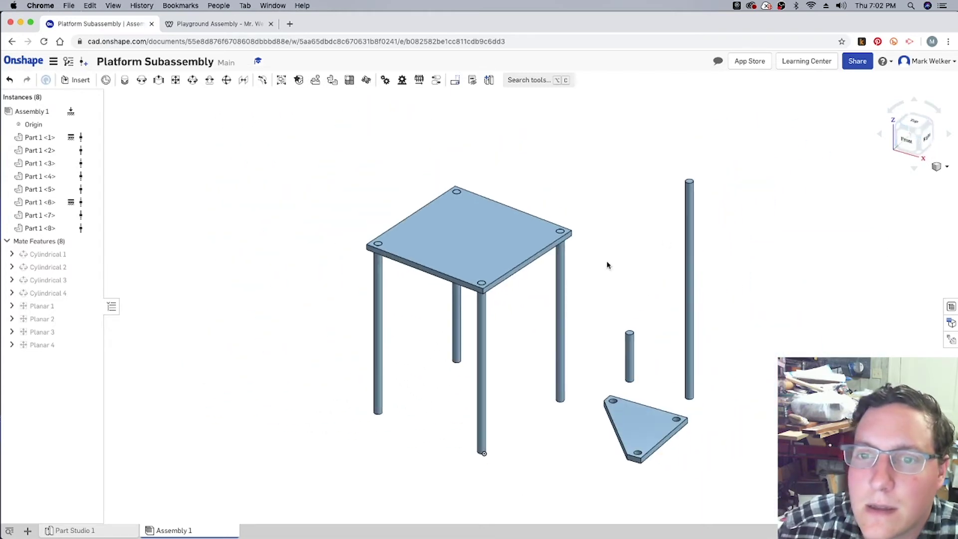
- Unfix the rear right leg, then make the triangle plate the fixed part
right_click(560, 285)
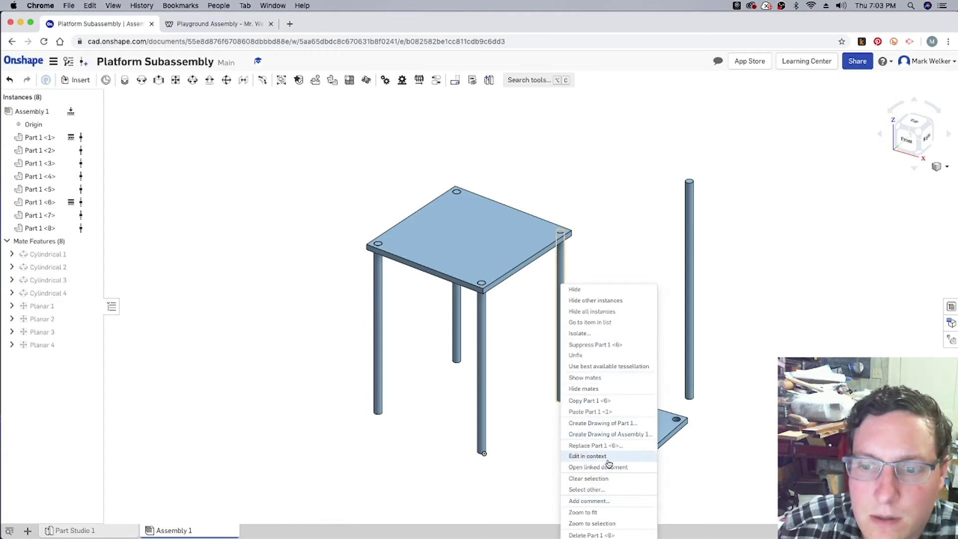
left_click(607, 356)
right_click(644, 432)
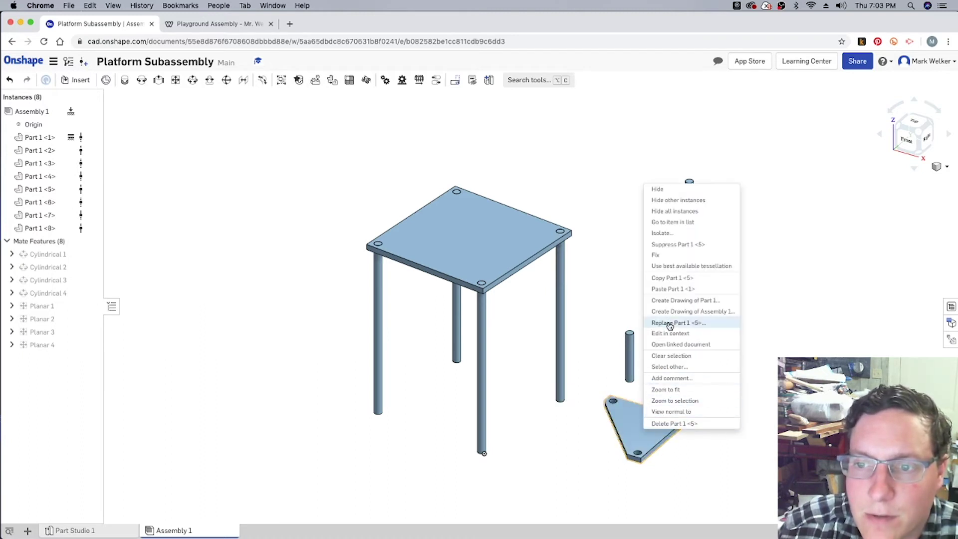
left_click(674, 261)
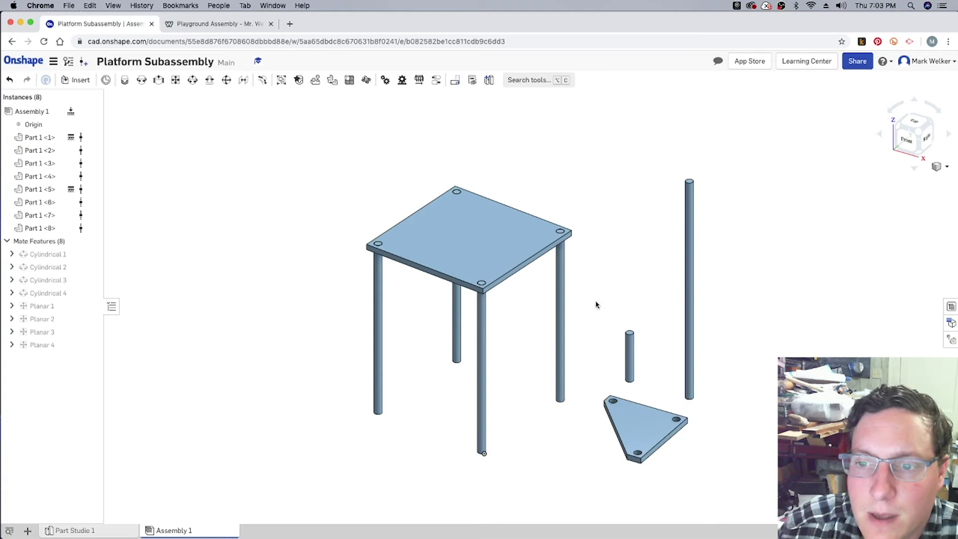
- Create the Parallel 1 mate between the square plate's edge and the triangle plate's edge, solving the assembly
left_click(244, 81)
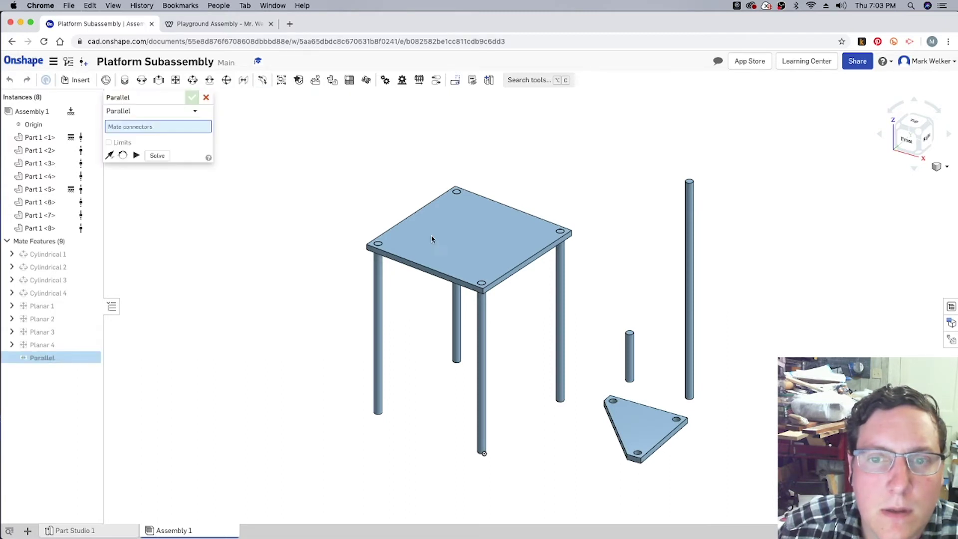
scroll(509, 277, "down", 3)
scroll(508, 277, "up", 8)
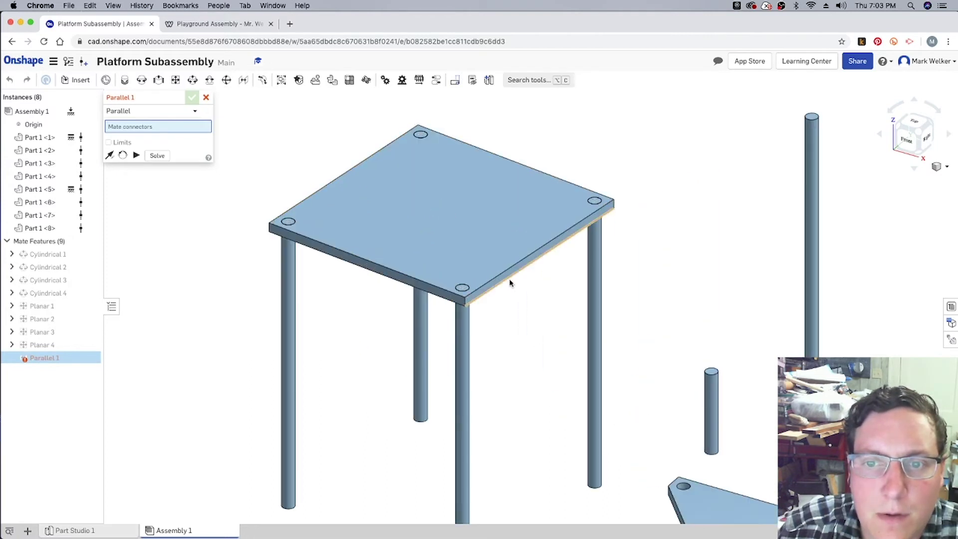
scroll(507, 278, "up", 5)
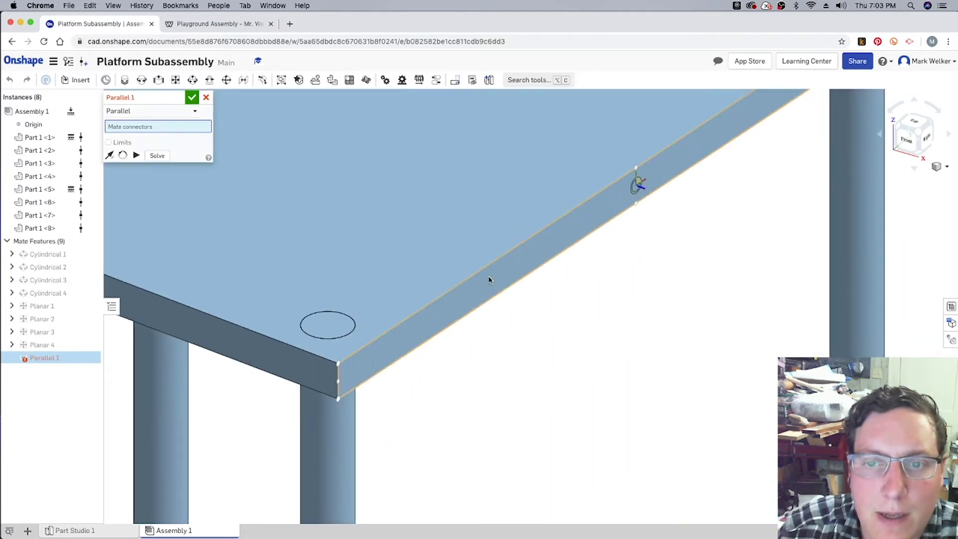
left_click(489, 279)
scroll(489, 279, "down", 5)
scroll(667, 459, "up", 5)
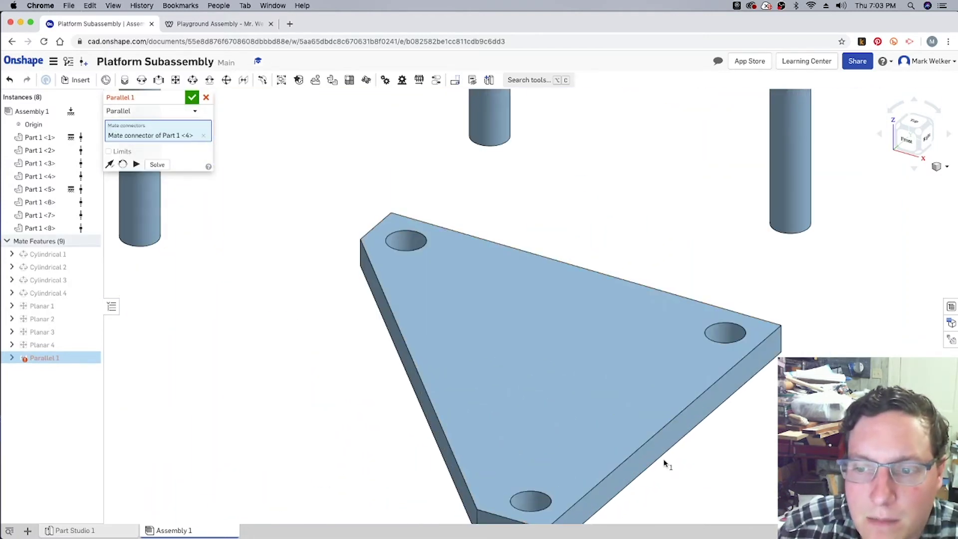
left_click(637, 465)
scroll(638, 466, "down", 3)
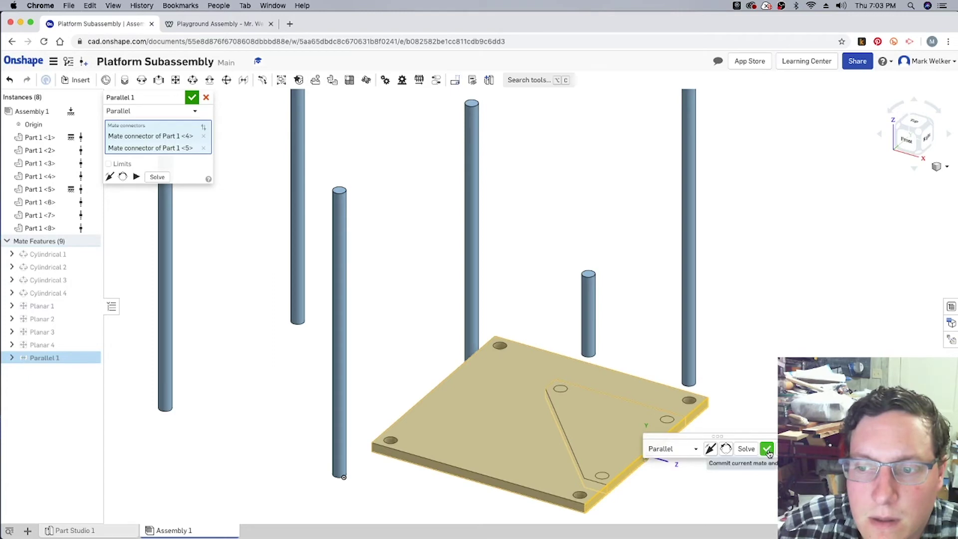
left_click(748, 450)
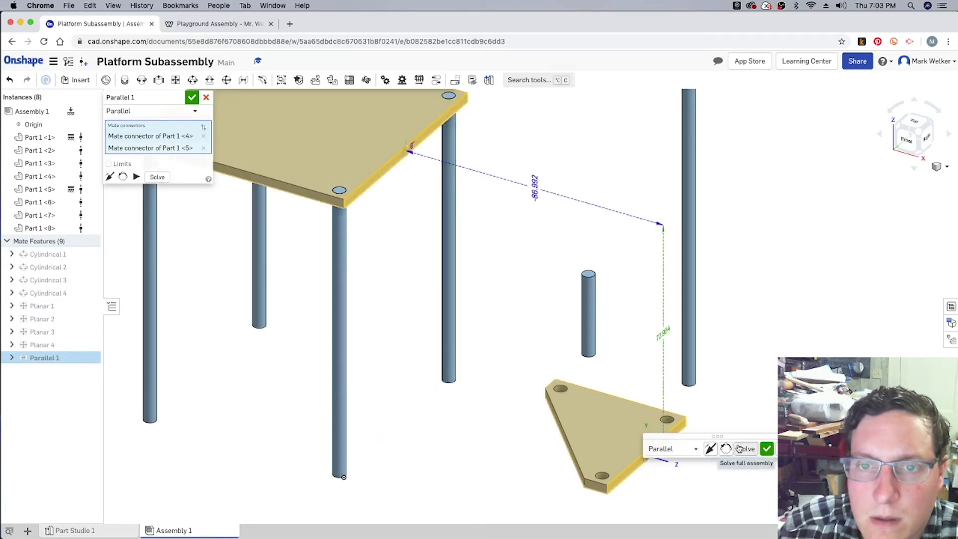
left_click(766, 449)
scroll(699, 446, "down", 3)
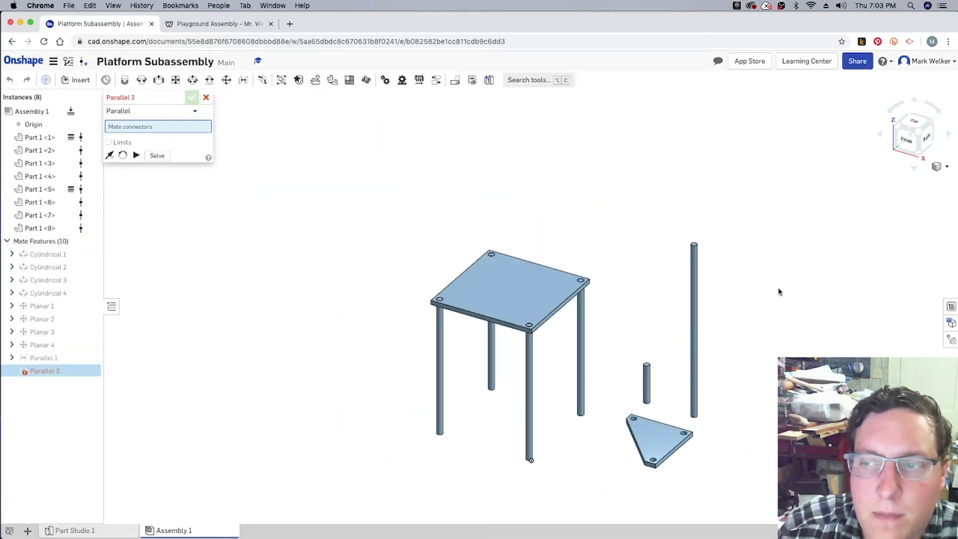
- Re-fix the rear right leg and unfix the triangle plate, checking the top and isometric views first
left_click(913, 122)
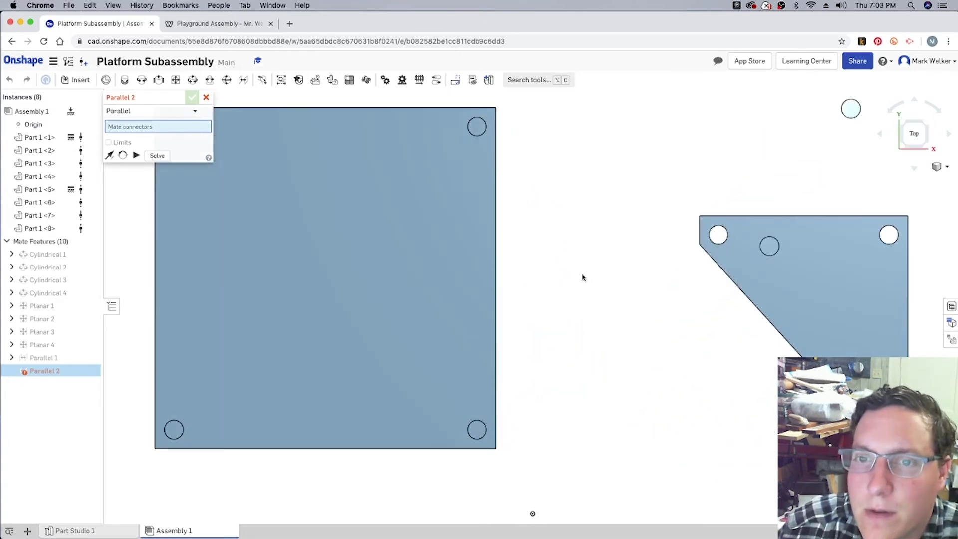
left_click(924, 124)
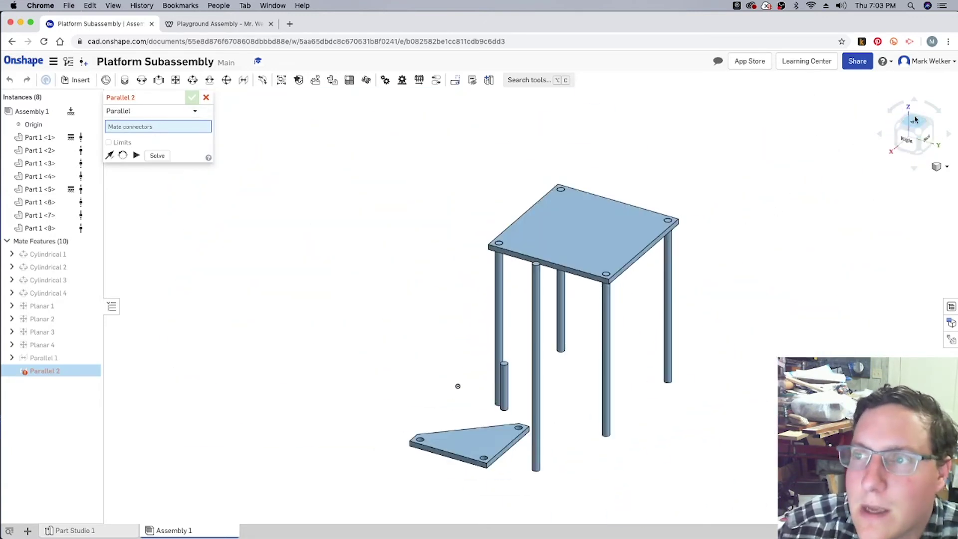
left_click(900, 128)
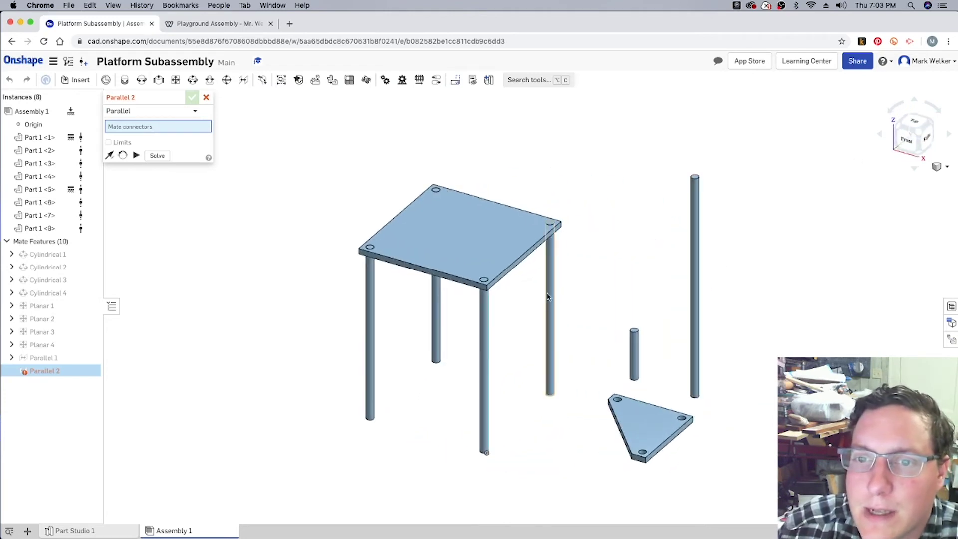
right_click(548, 295)
left_click(562, 353)
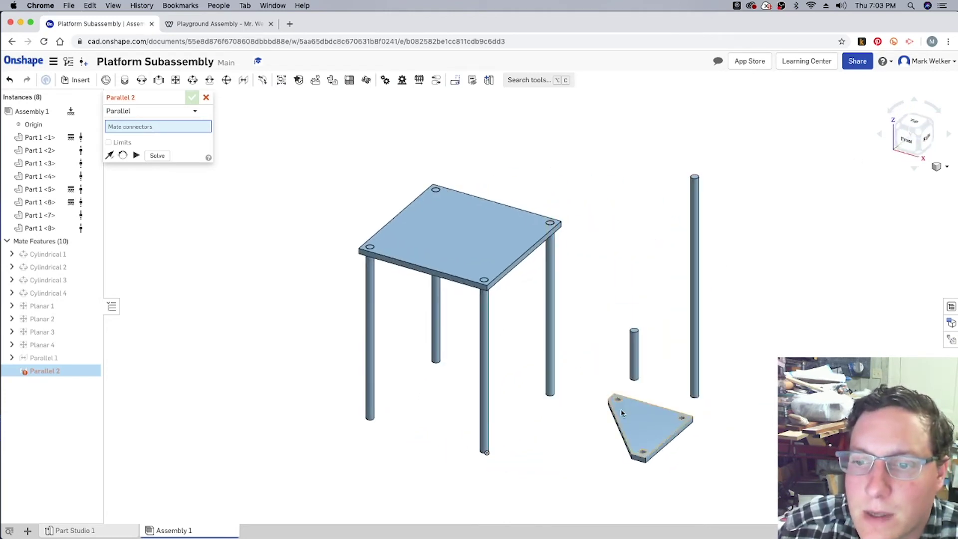
right_click(643, 428)
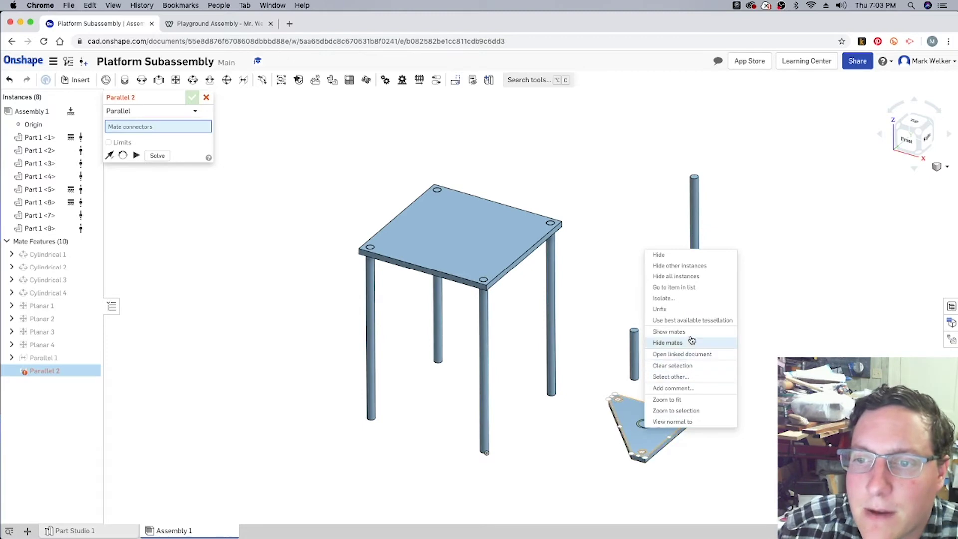
left_click(685, 309)
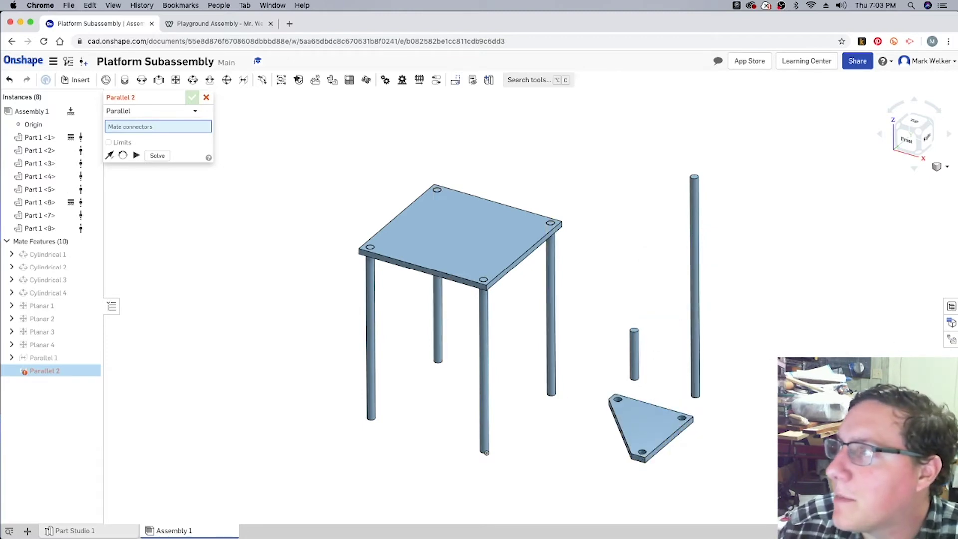
key("super+Tab")
scroll(693, 288, "down", 2)
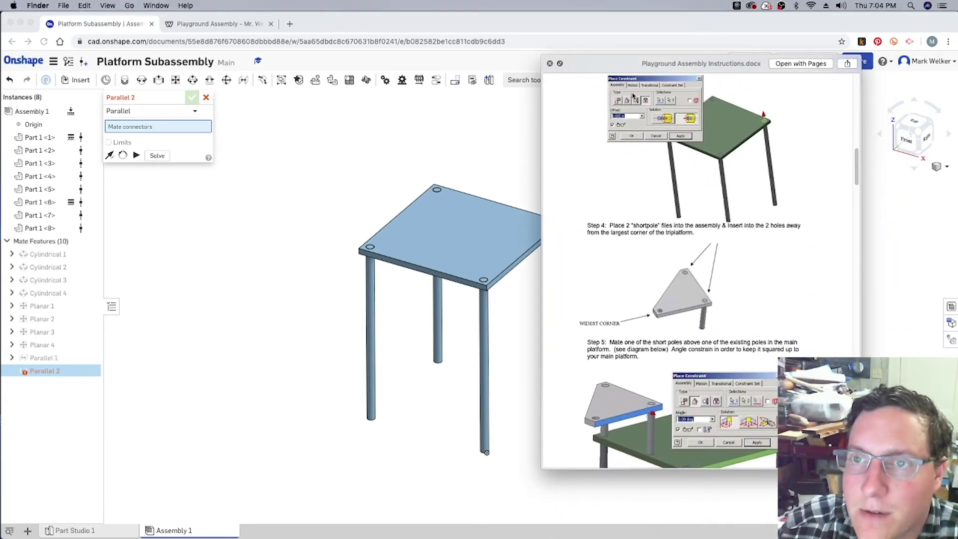
key("space")
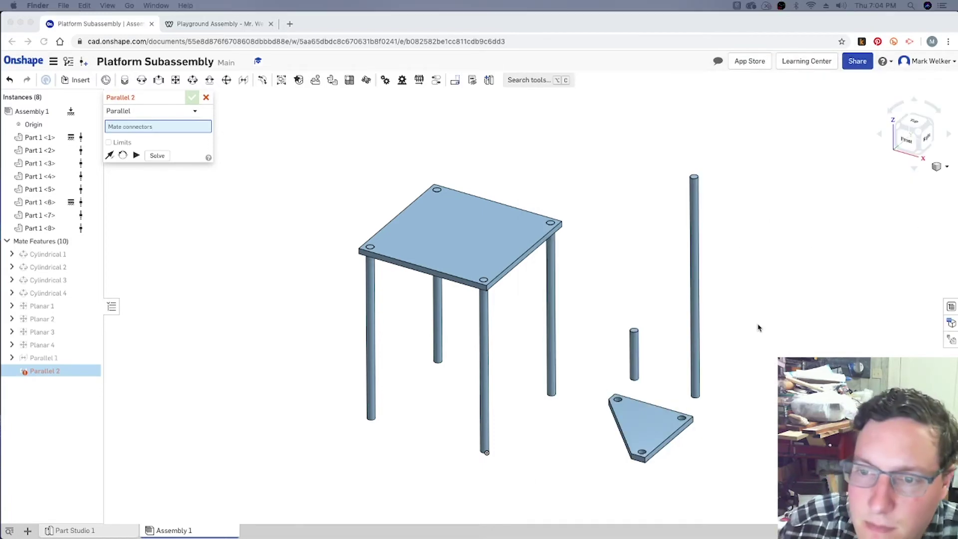
- Discard the unfinished Parallel 2 mate
left_click(632, 346)
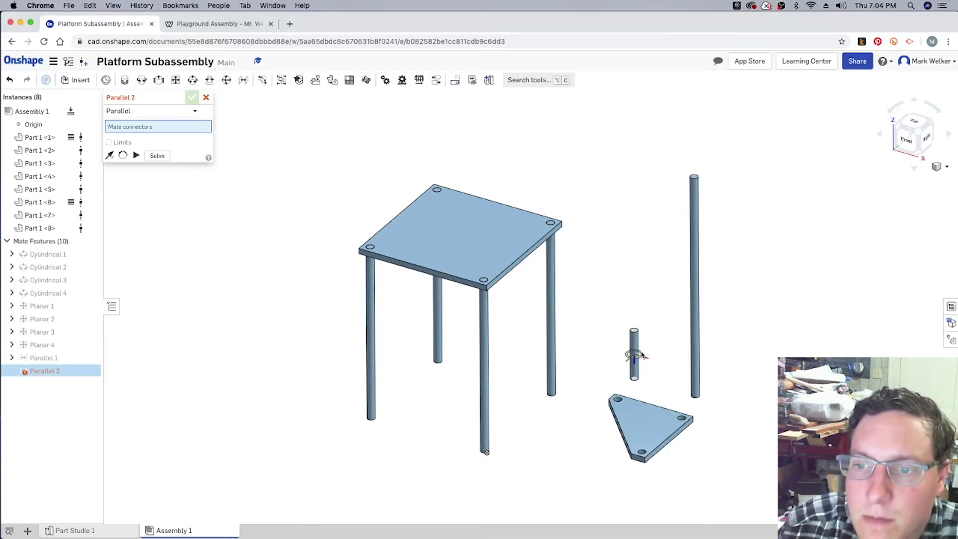
right_click(635, 346)
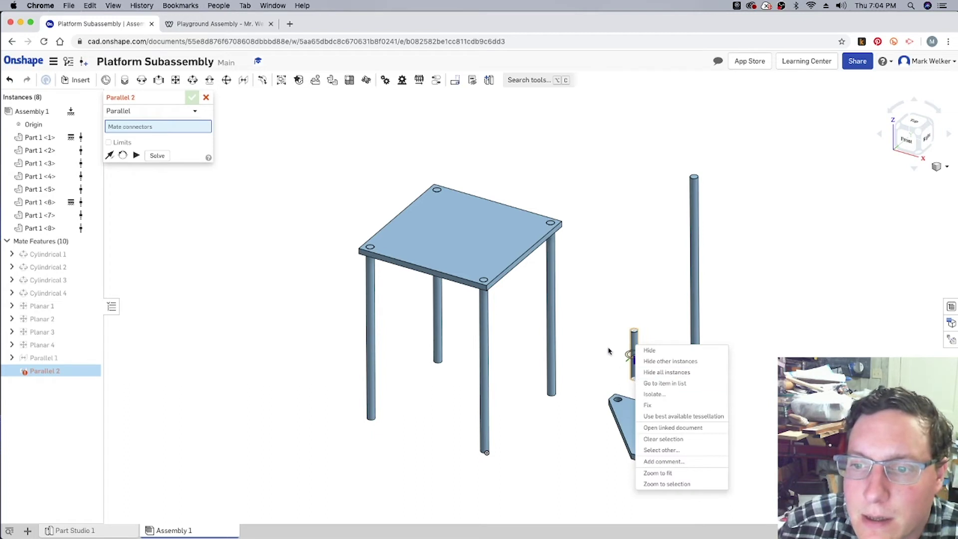
left_click(601, 342)
left_click(206, 97)
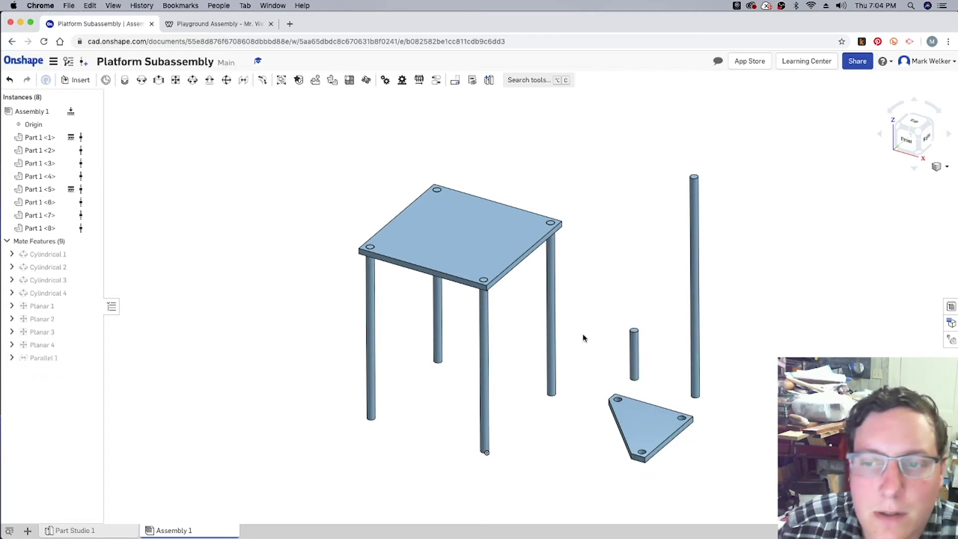
- Copy the short pole Part 1 <3> and paste a second instance into the assembly
right_click(635, 347)
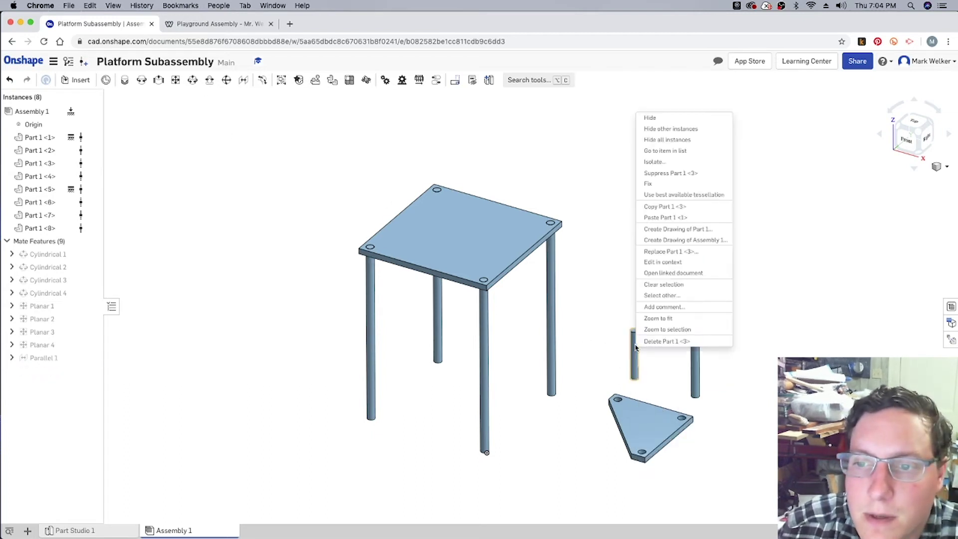
left_click(667, 209)
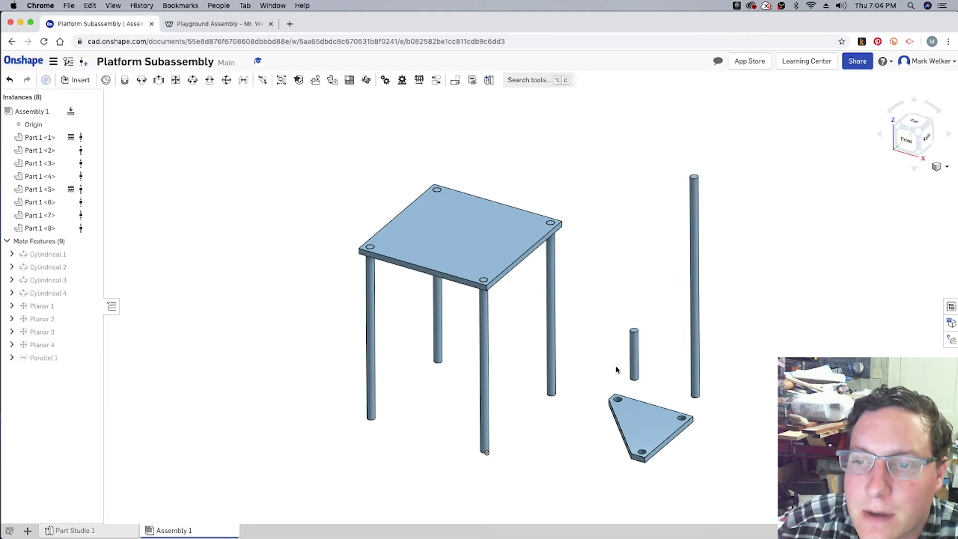
right_click(603, 339)
left_click(619, 348)
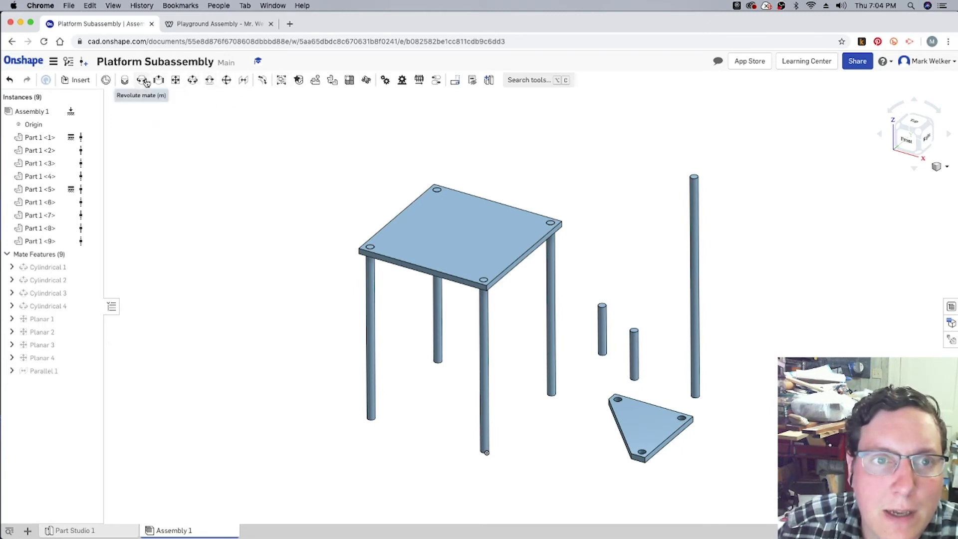
- Seat the new short pole in a triangle platform hole with the Cylindrical 5 mate
left_click(192, 80)
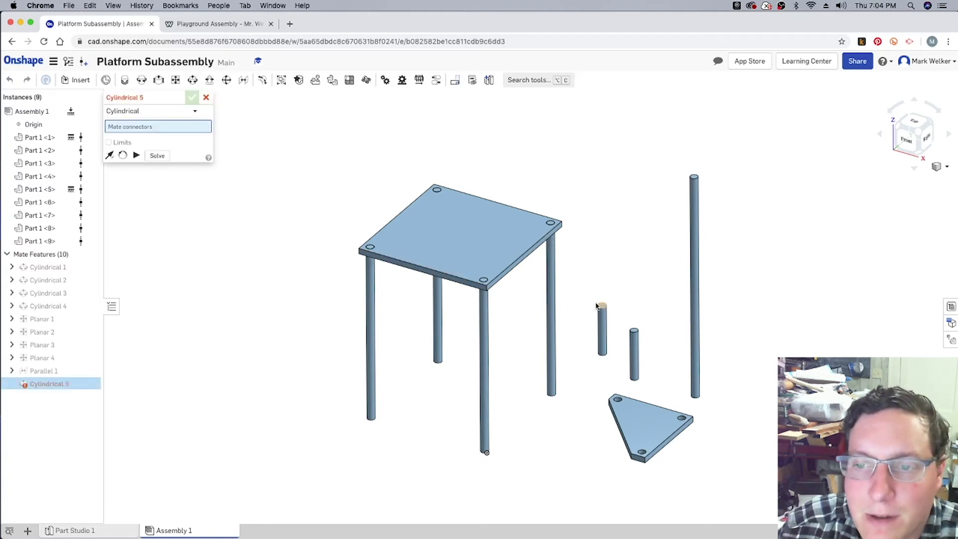
scroll(598, 304, "up", 5)
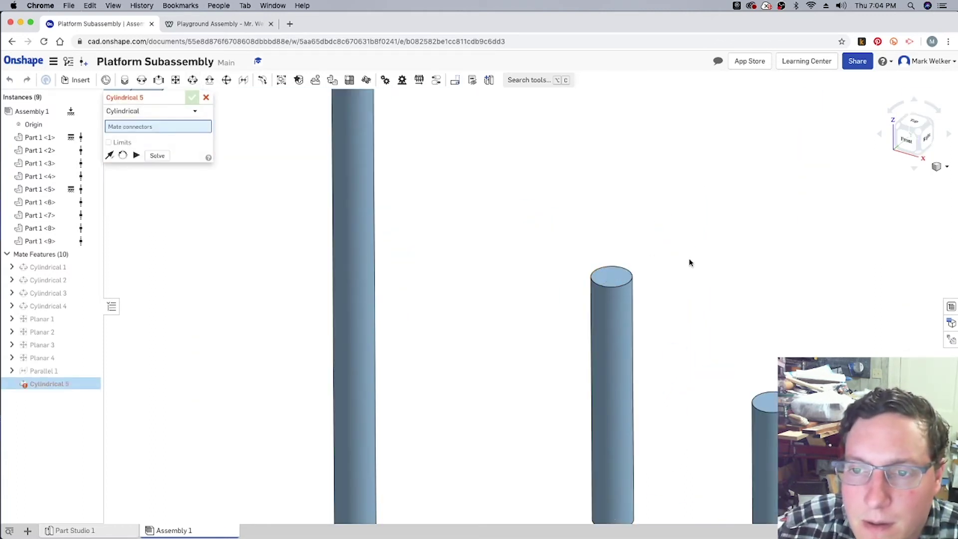
left_click(615, 286)
scroll(615, 286, "down", 6)
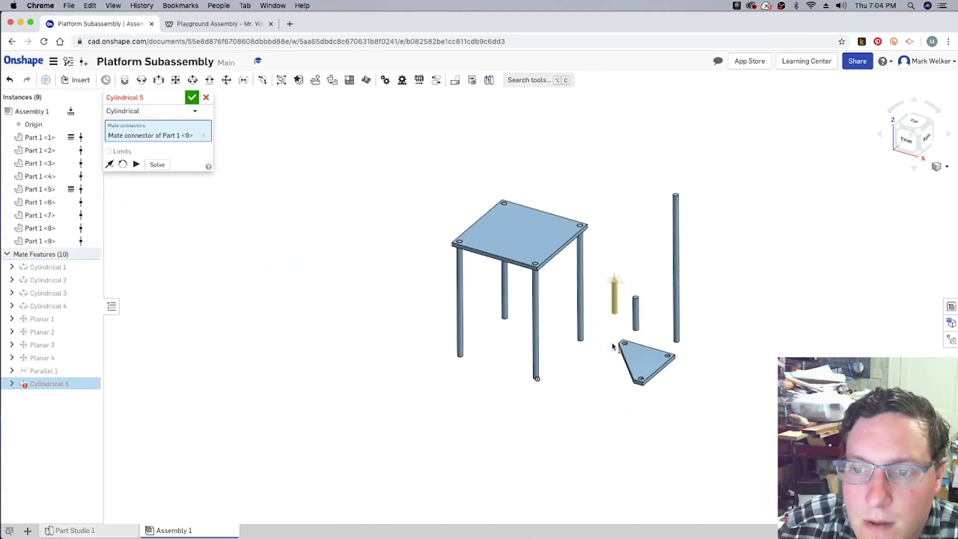
scroll(668, 334, "up", 6)
left_click(676, 334)
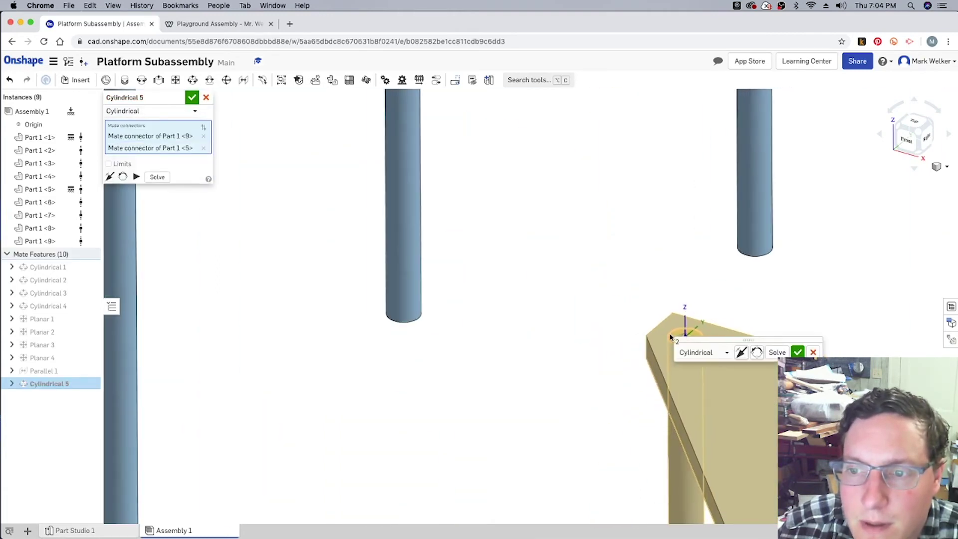
left_click(796, 353)
- Seat the other short pole in its platform hole with the Cylindrical 6 mate
scroll(598, 379, "up", 3)
scroll(605, 357, "down", 5)
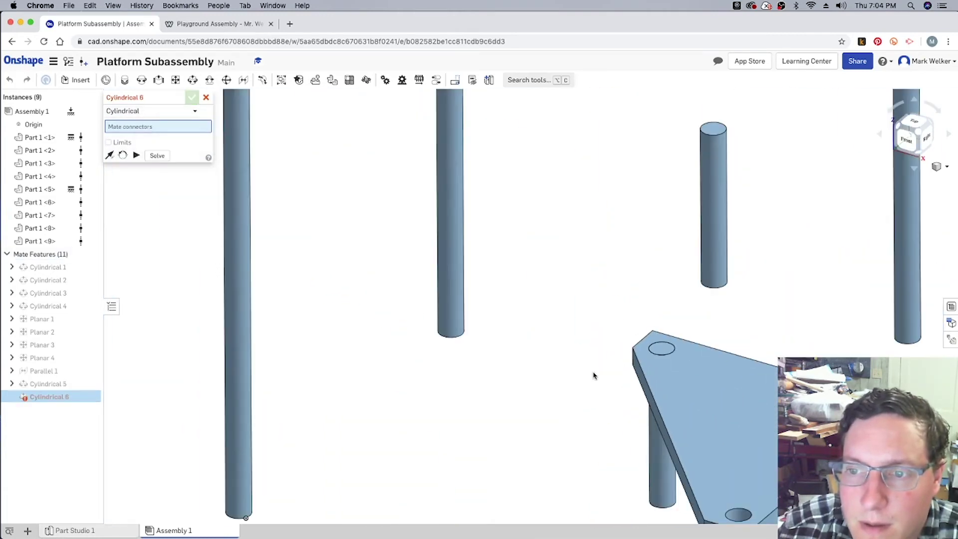
left_click(712, 128)
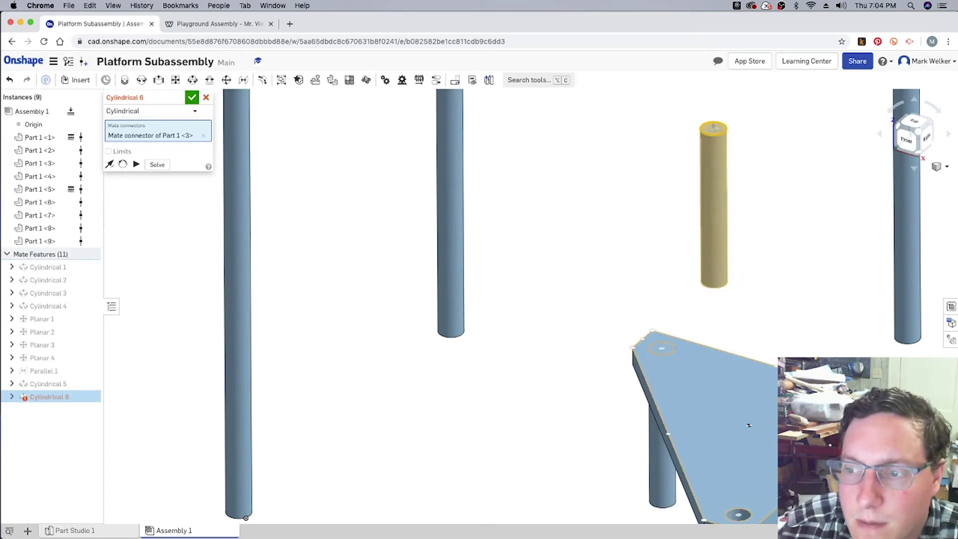
left_click(739, 514)
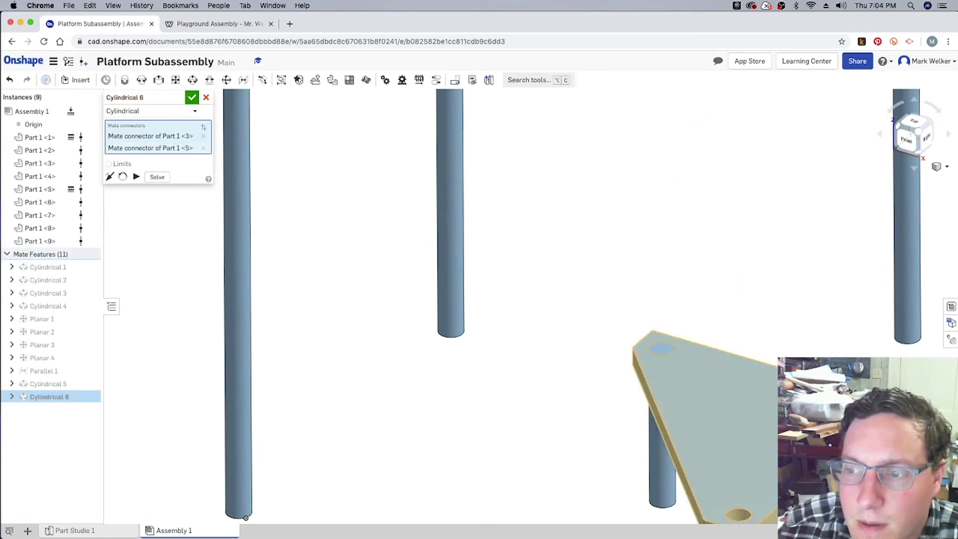
key("Return")
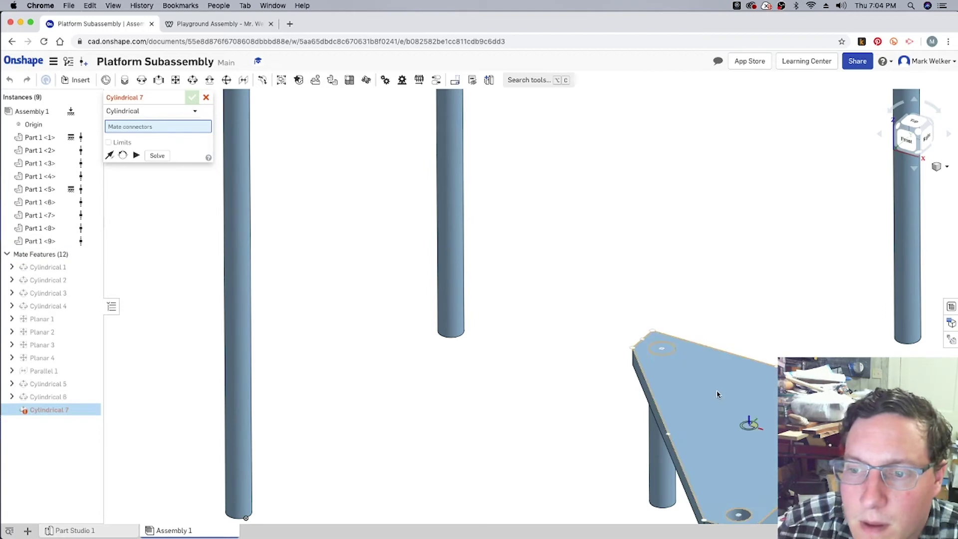
key("Escape")
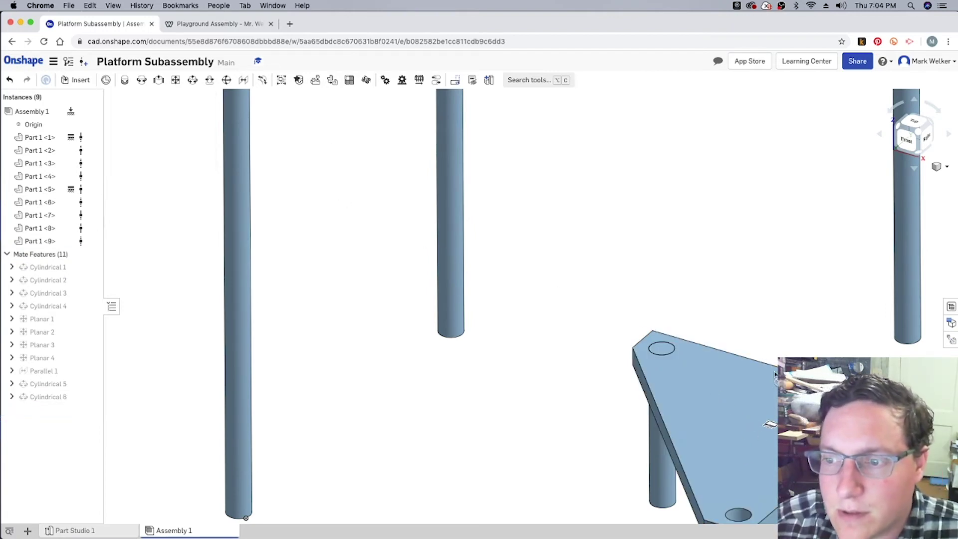
- Unfix the triangular platform and nudge it to a new position
right_click(755, 417)
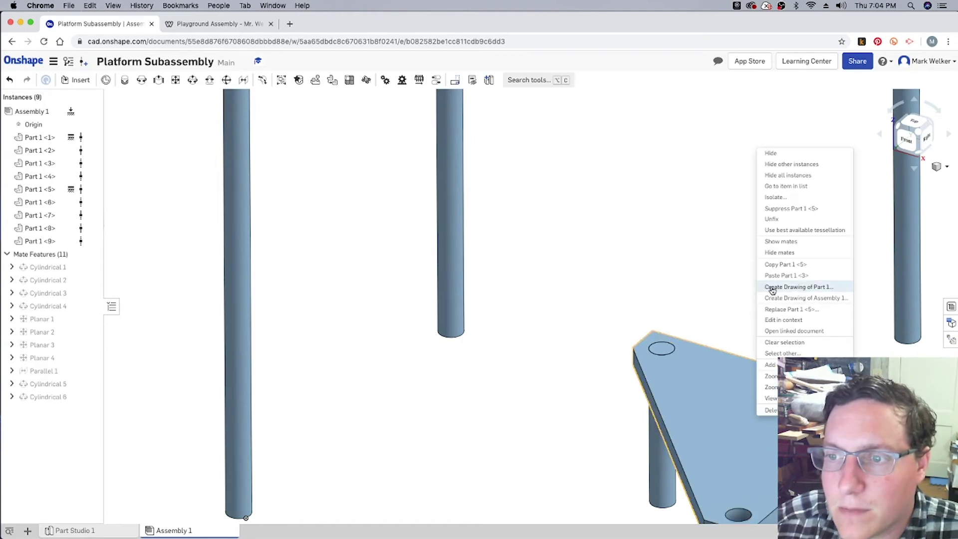
left_click(772, 219)
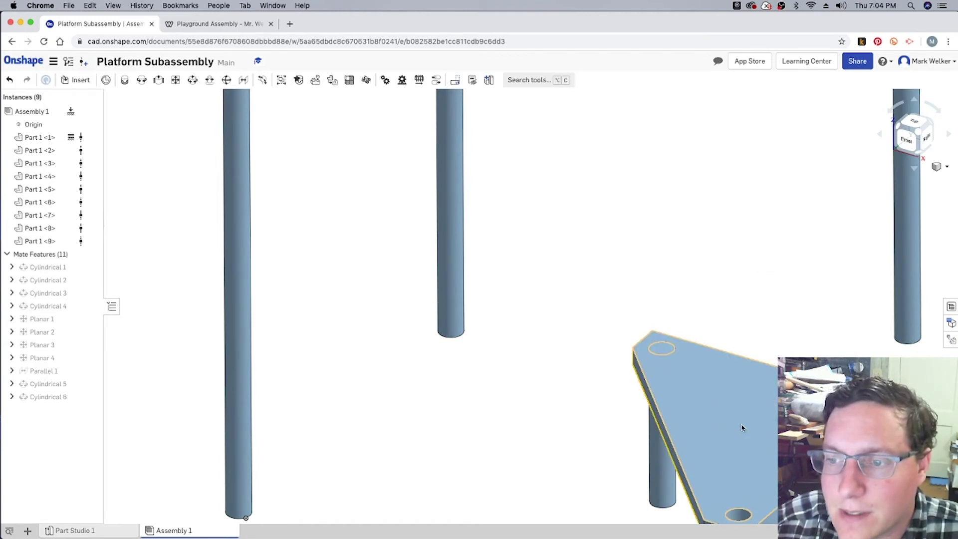
left_click_drag(740, 428, 733, 447)
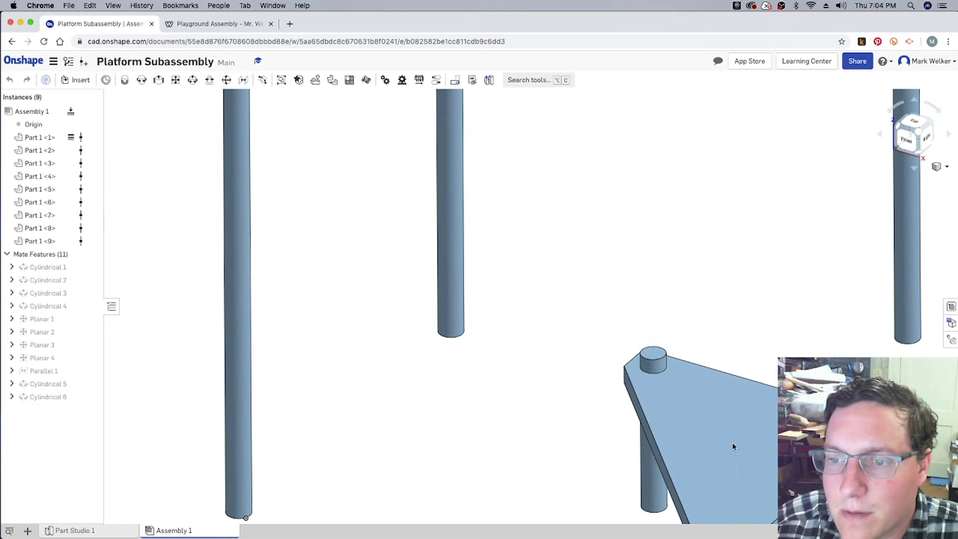
- Try a planar mate between a pole top and the platform, cancel it, and reorient the view
left_click(175, 81)
left_click(656, 355)
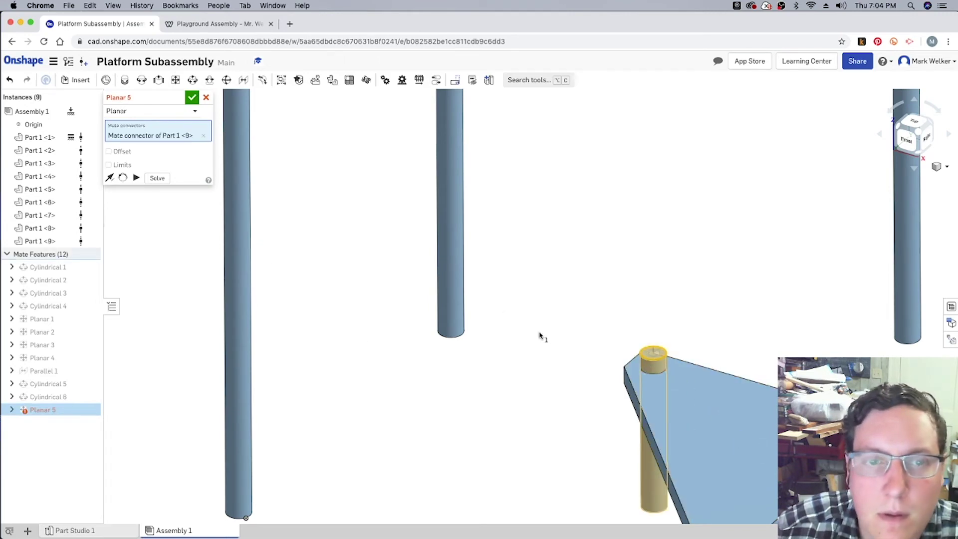
left_click(656, 358)
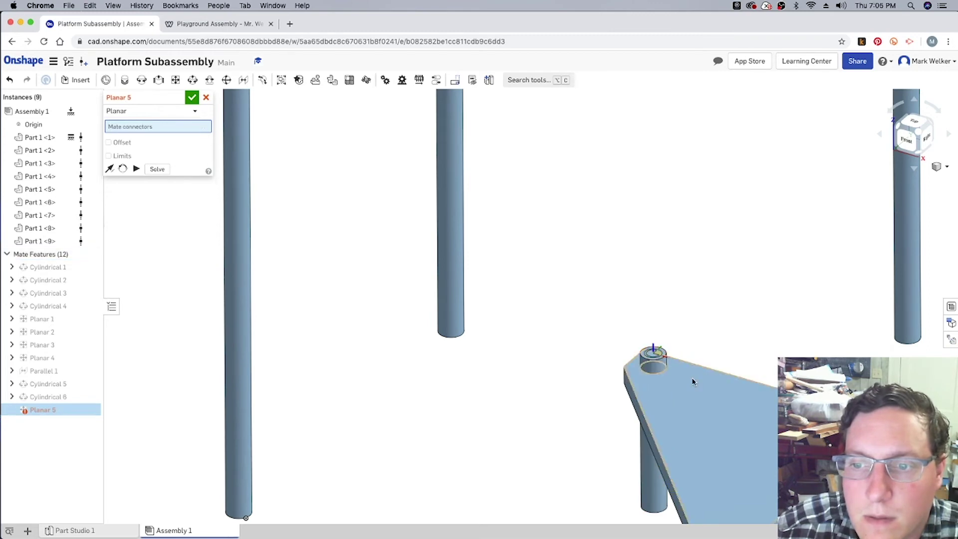
left_click(741, 439)
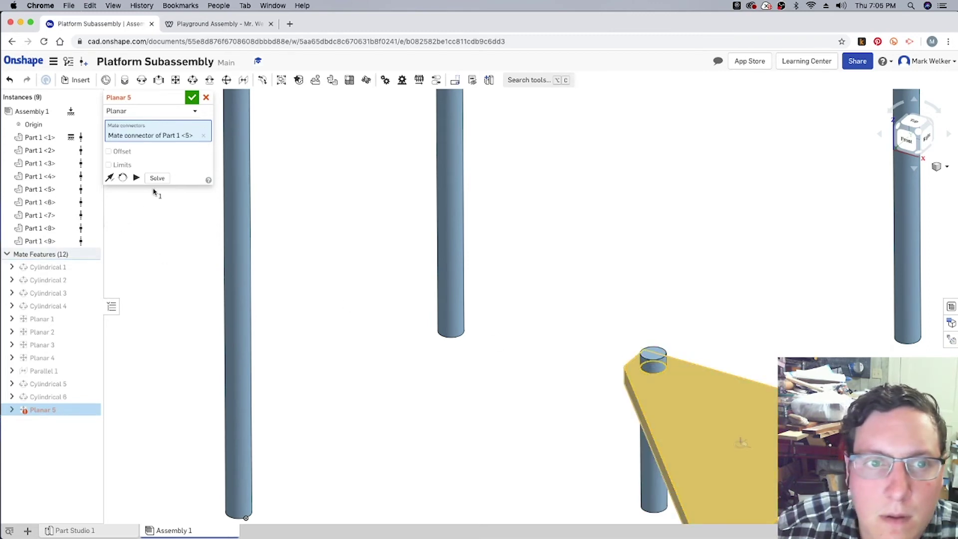
left_click(206, 97)
right_click_drag(149, 195, 698, 438)
scroll(737, 427, "up", 5)
scroll(526, 319, "down", 2)
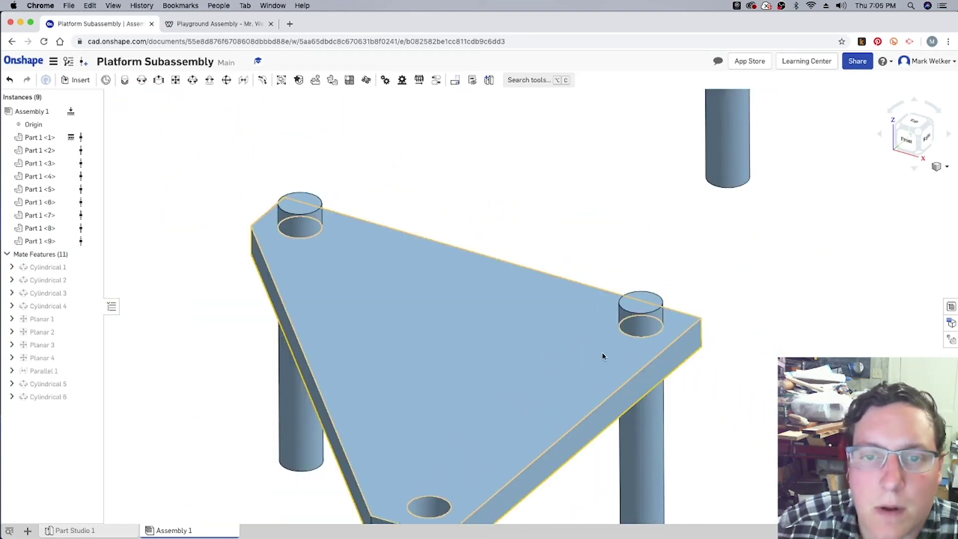
- Make the corner pole's top flush with the platform face using the Planar 5 mate
left_click(176, 81)
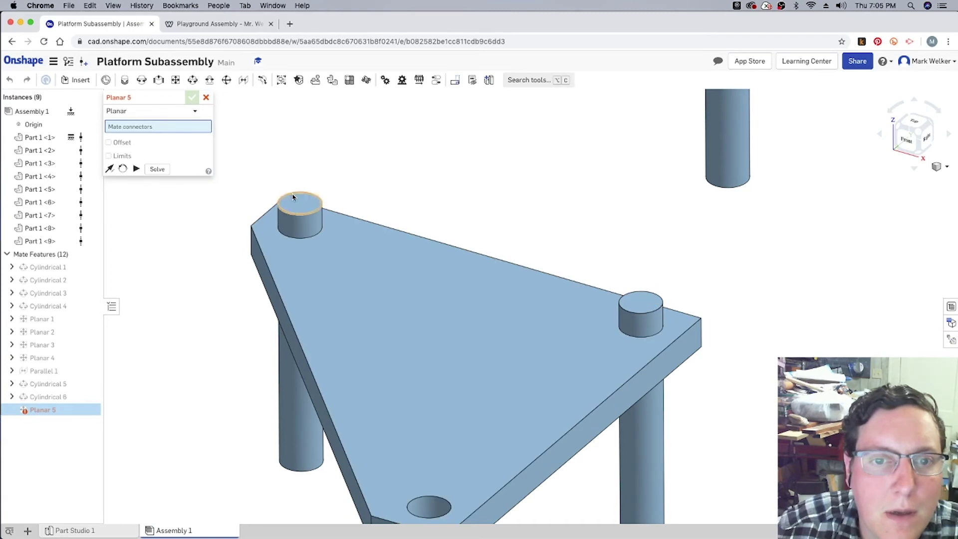
left_click(299, 202)
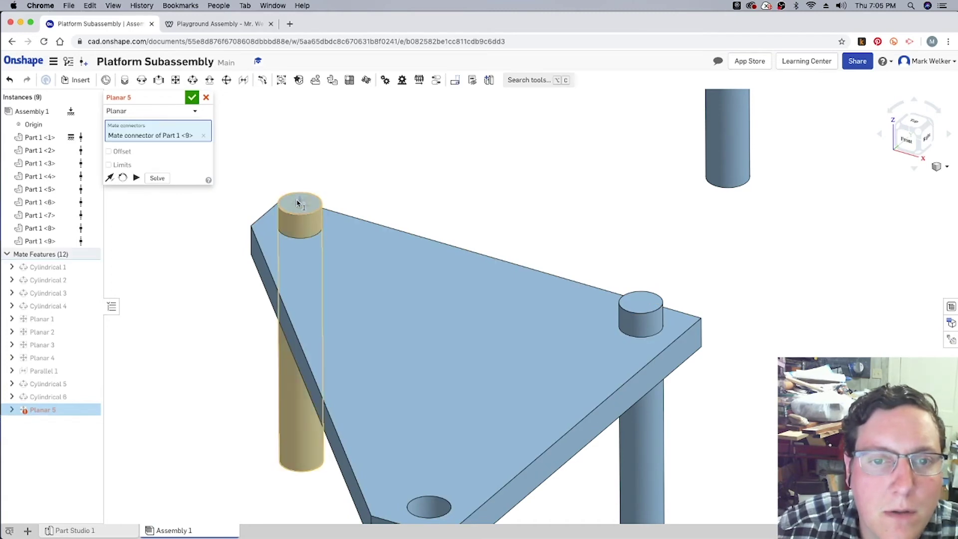
left_click(359, 254)
left_click(463, 270)
left_click(484, 270)
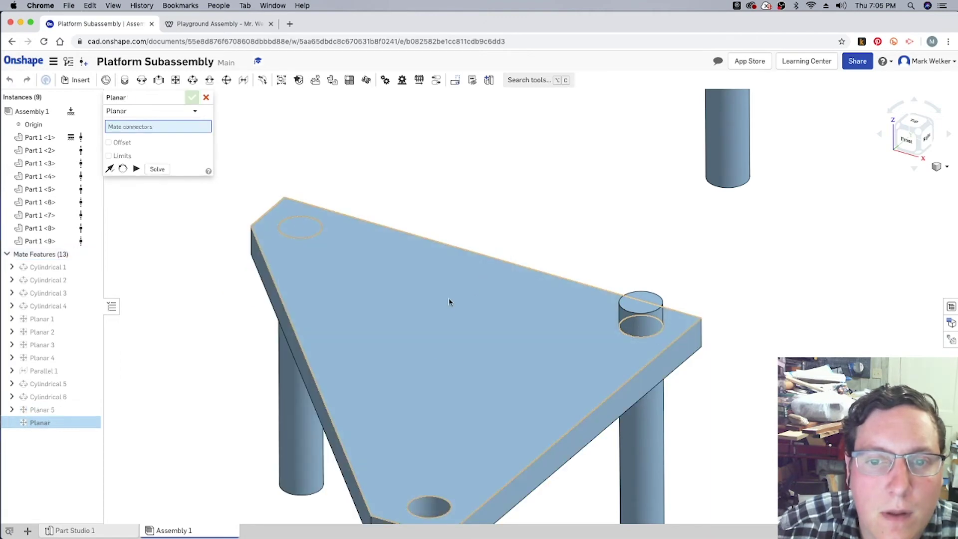
- Make the second pole's top flush with the platform face using the Planar 6 mate
left_click(638, 310)
left_click(584, 327)
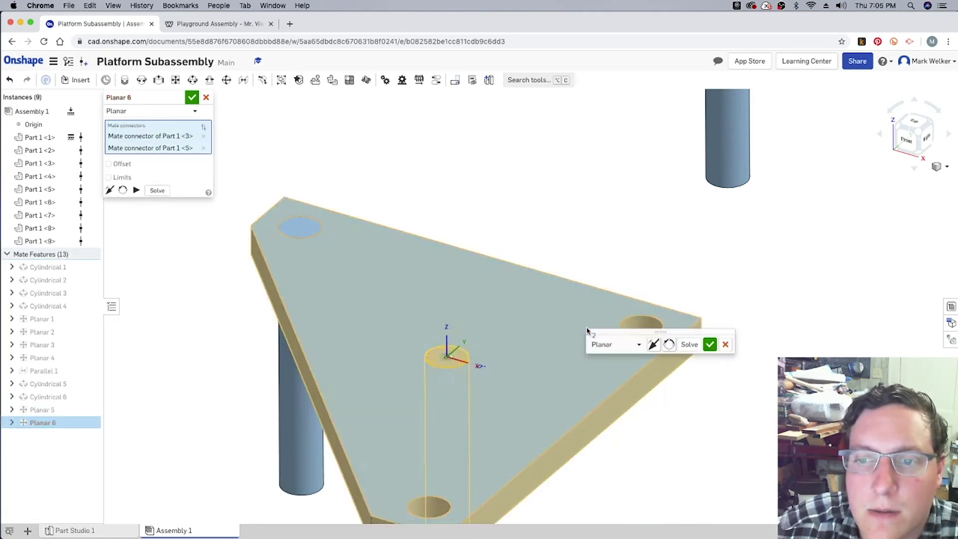
left_click(689, 344)
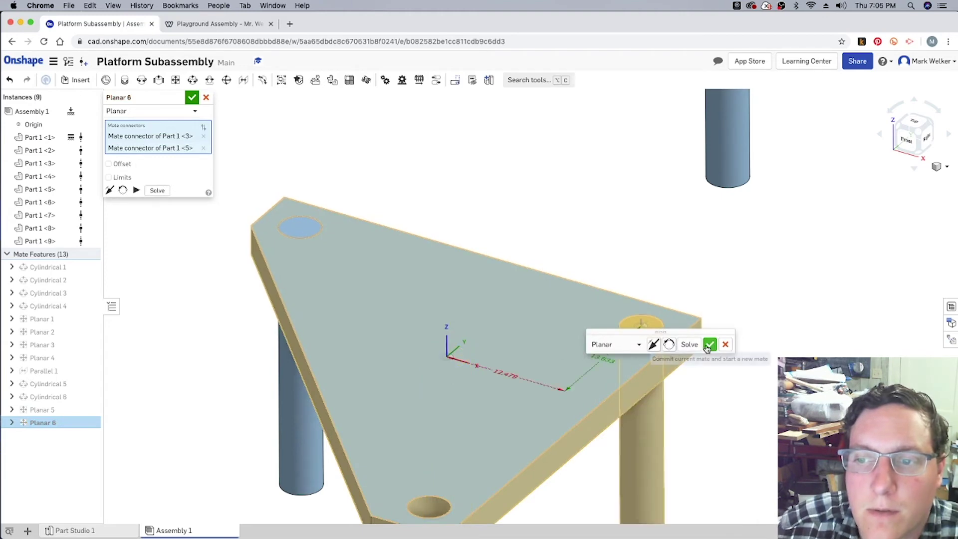
left_click(709, 344)
scroll(481, 359, "down", 5)
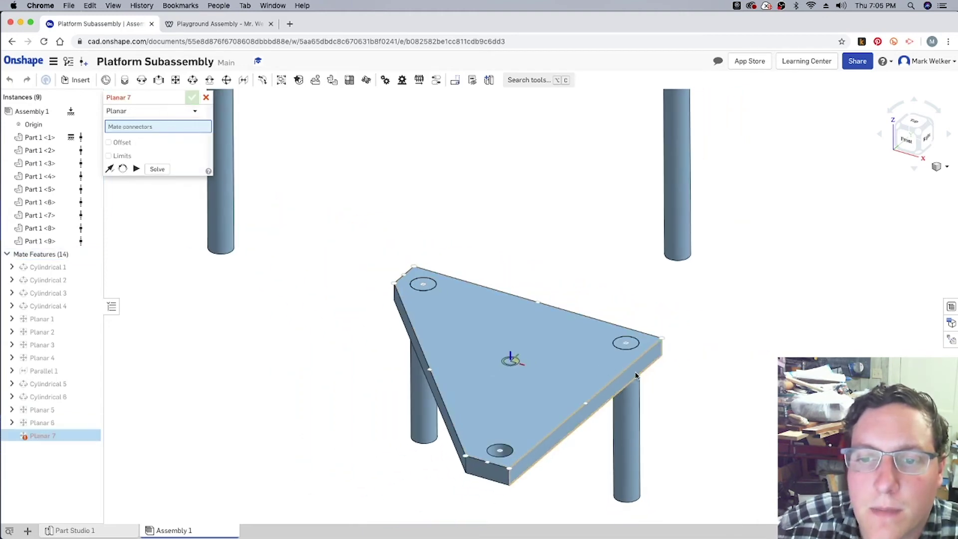
- Close the empty Planar 7, then shift the platform with its two short poles up-left as one unit
left_click(206, 97)
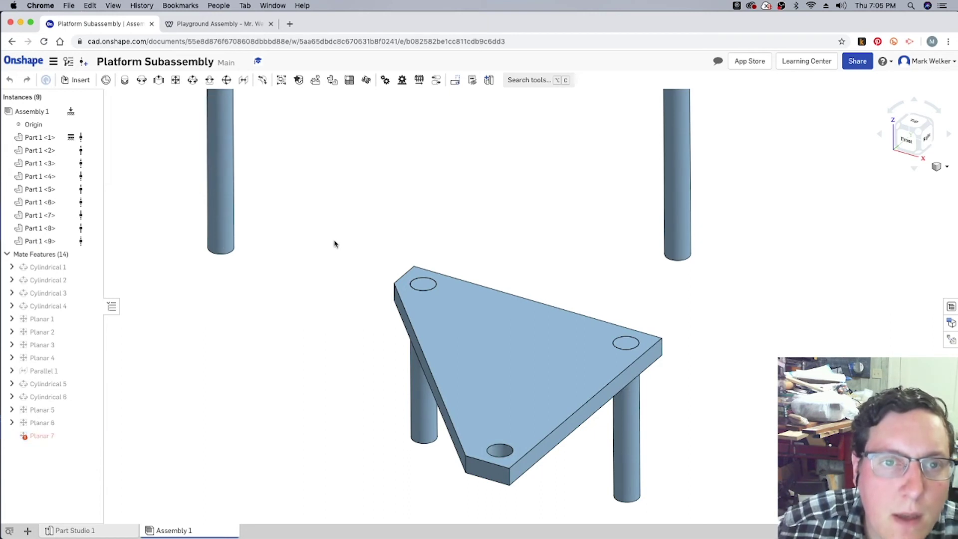
left_click_drag(476, 336, 432, 285)
left_click_drag(325, 193, 630, 496)
right_click(520, 329)
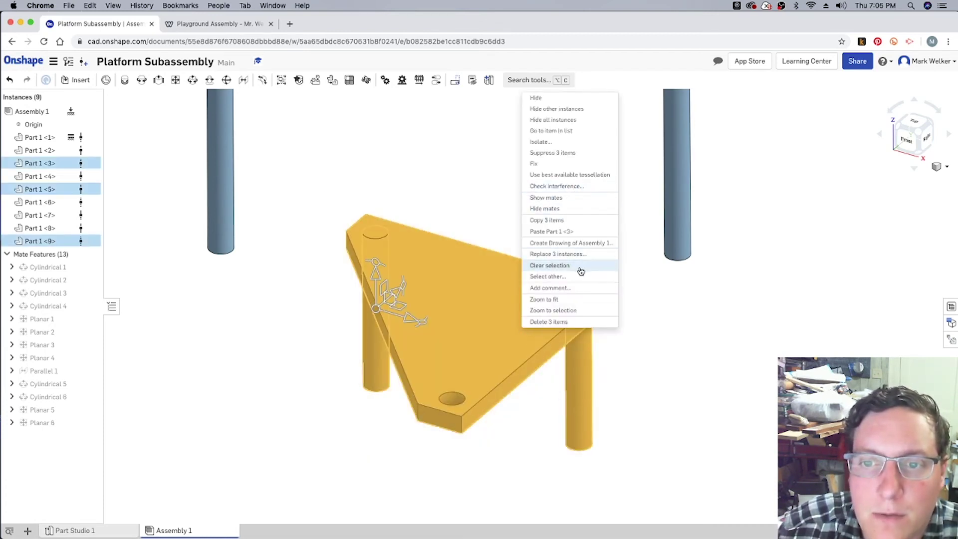
left_click(681, 366)
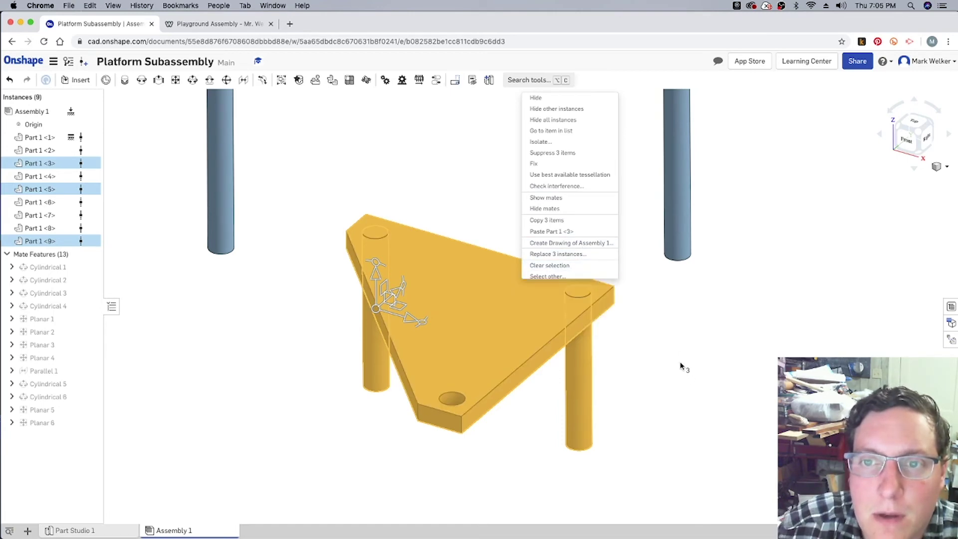
scroll(663, 387, "down", 5)
scroll(631, 408, "up", 1)
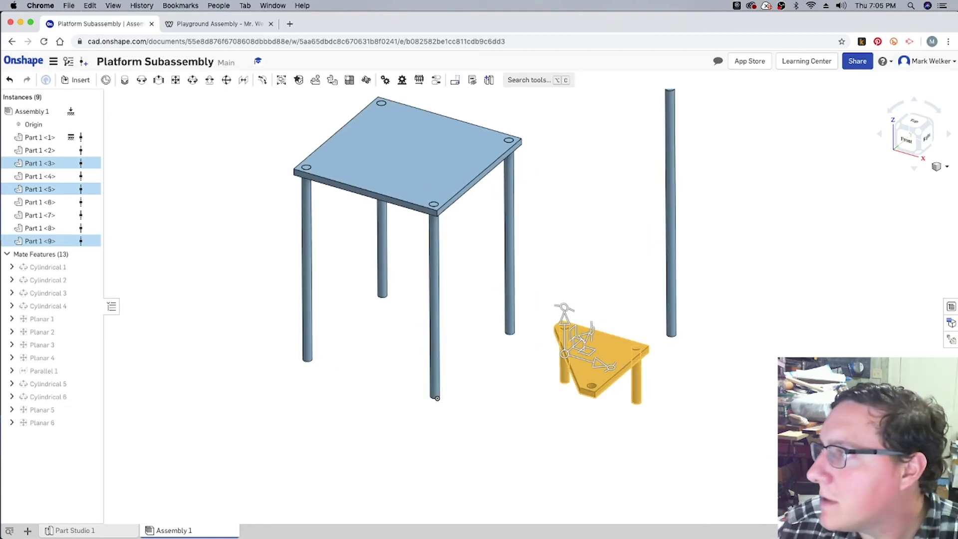
- Read Step 6's long-pole placement in the assembly instructions preview, then close it
key("super+Tab")
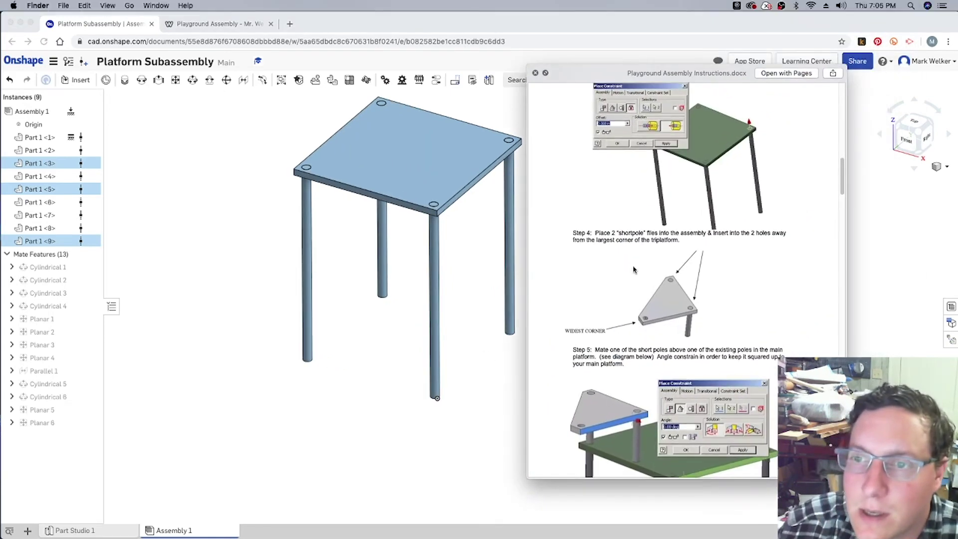
scroll(633, 269, "down", 10)
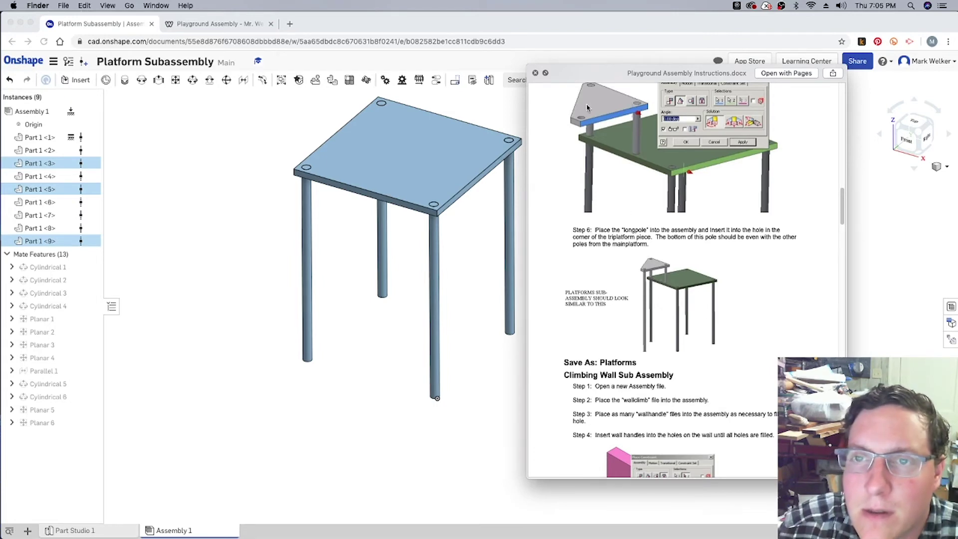
key("space")
- Seat the long pole's top into the triangle's third corner hole with the Cylindrical 7 mate
left_click(577, 395)
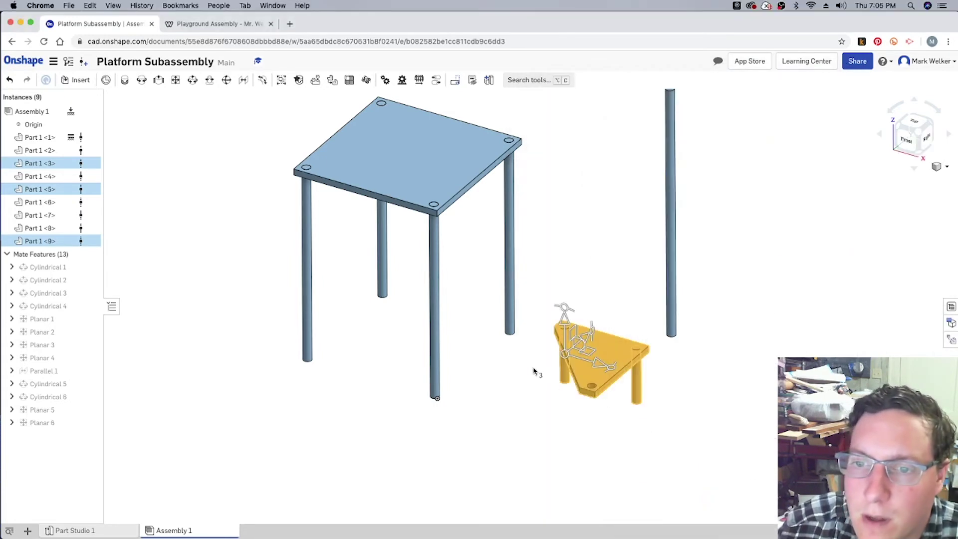
left_click(516, 371)
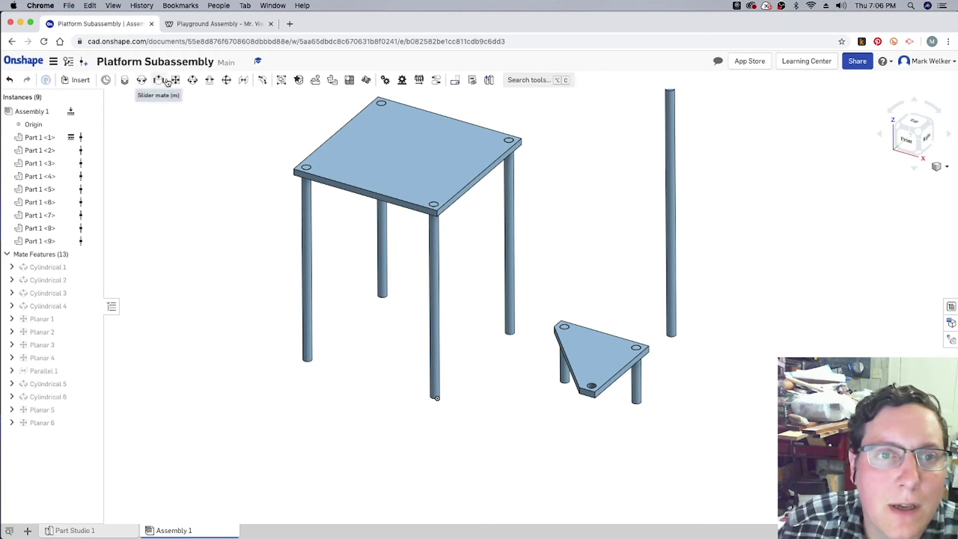
left_click(192, 80)
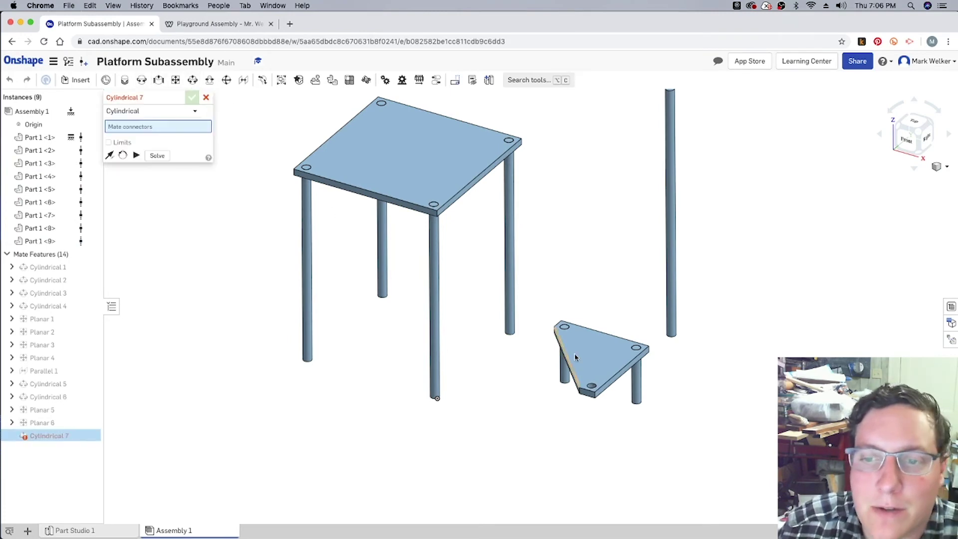
scroll(593, 392, "up", 5)
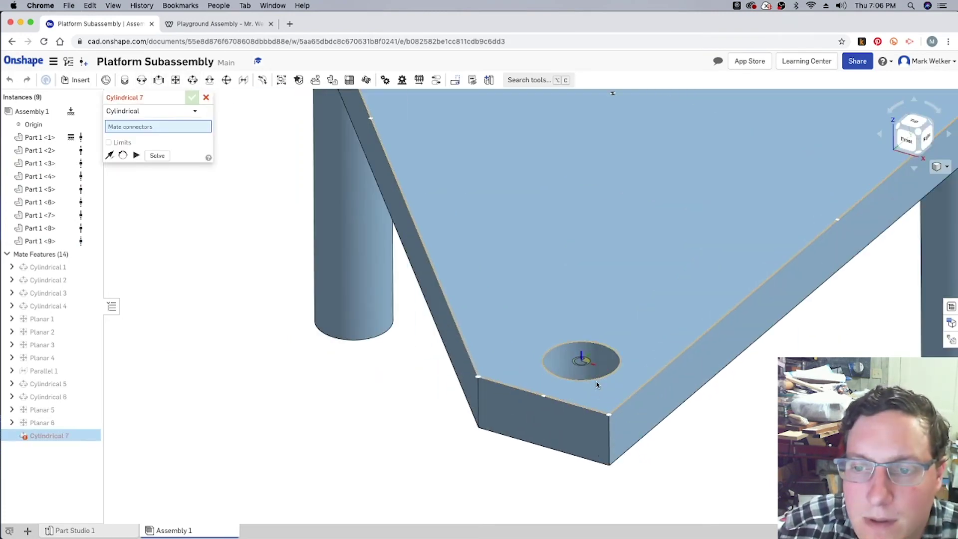
left_click(599, 380)
scroll(601, 384, "down", 10)
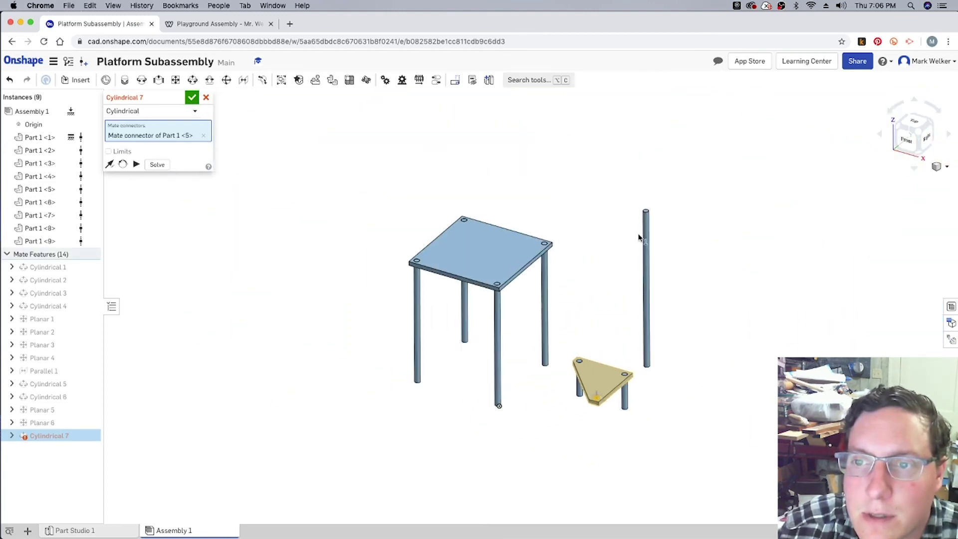
scroll(643, 224, "up", 5)
left_click(681, 100)
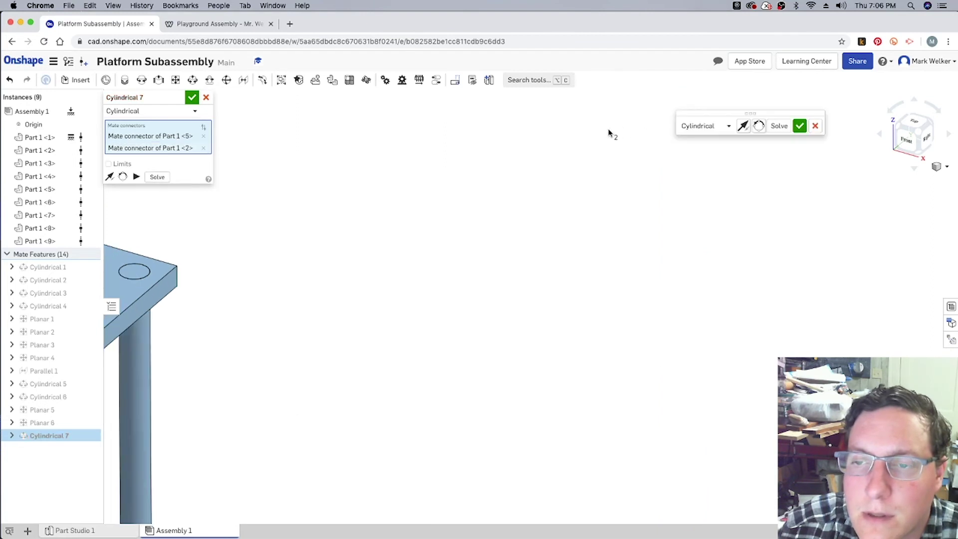
scroll(588, 241, "down", 5)
scroll(591, 302, "up", 5)
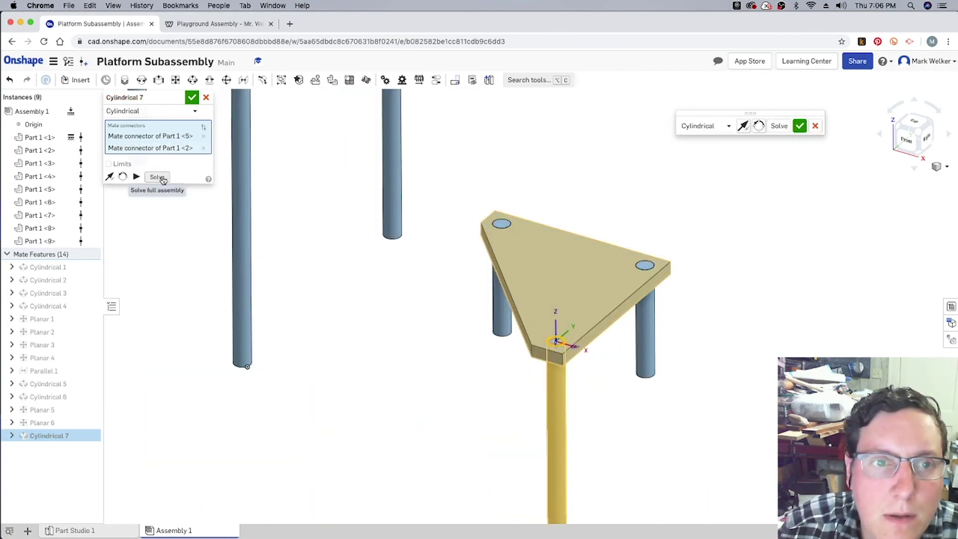
left_click(192, 98)
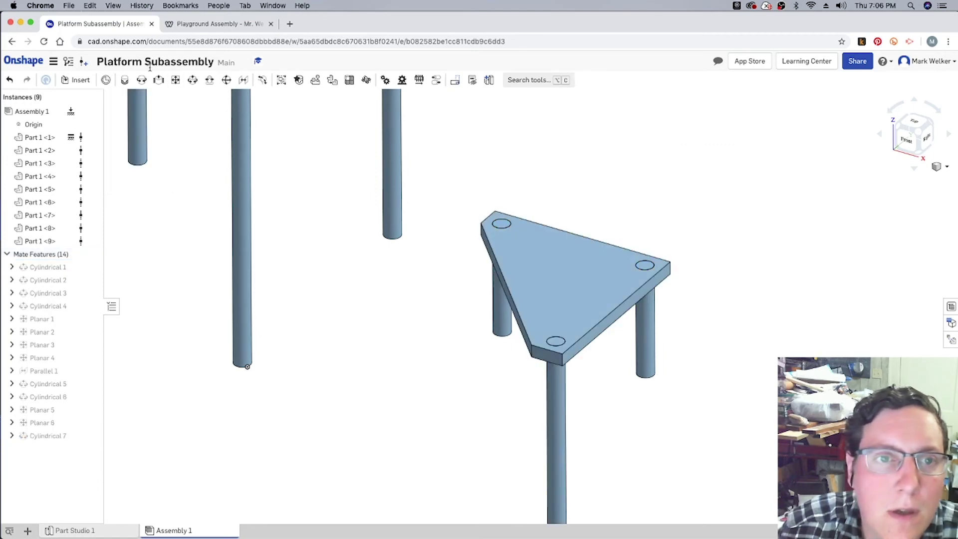
- Try a planar mate on the pole-top connectors, then delete the failed Planar 7
left_click(174, 81)
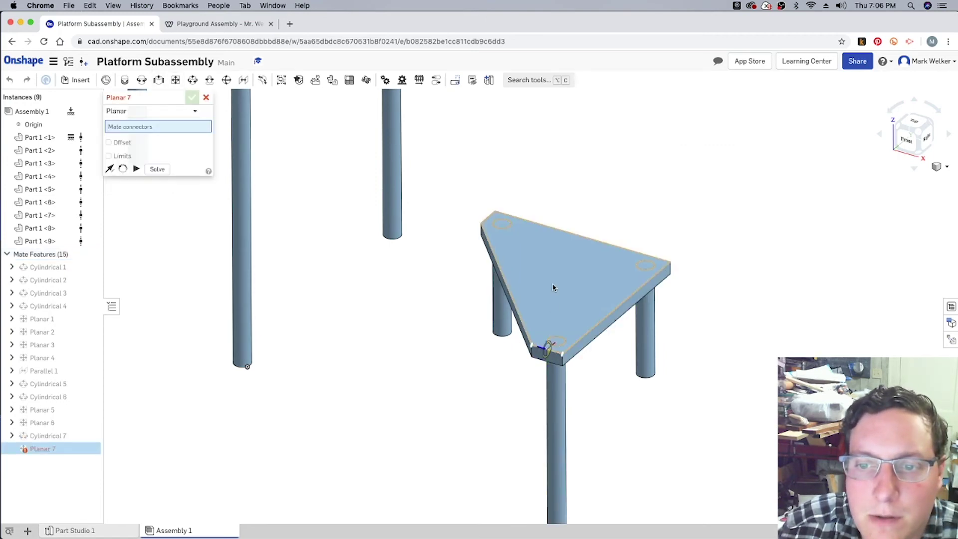
scroll(555, 340, "up", 5)
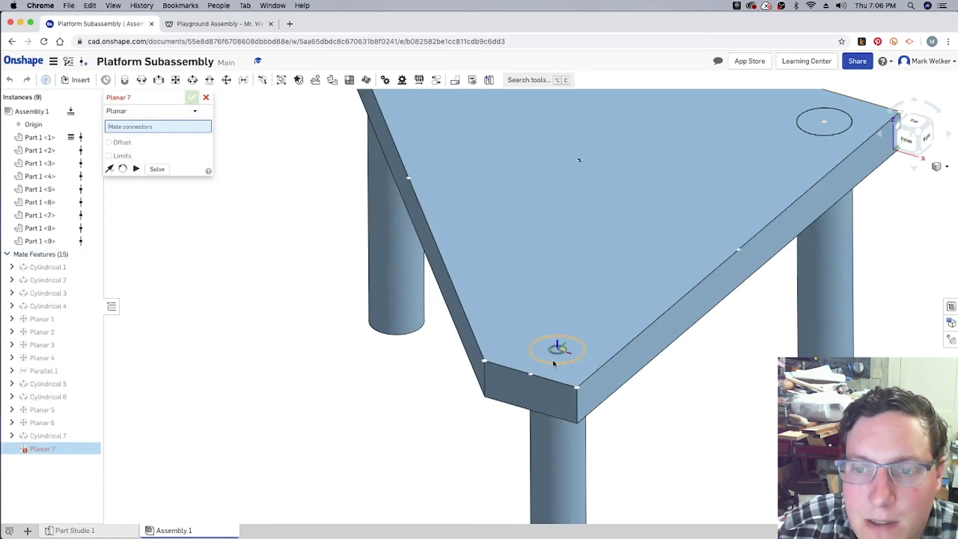
left_click(535, 311)
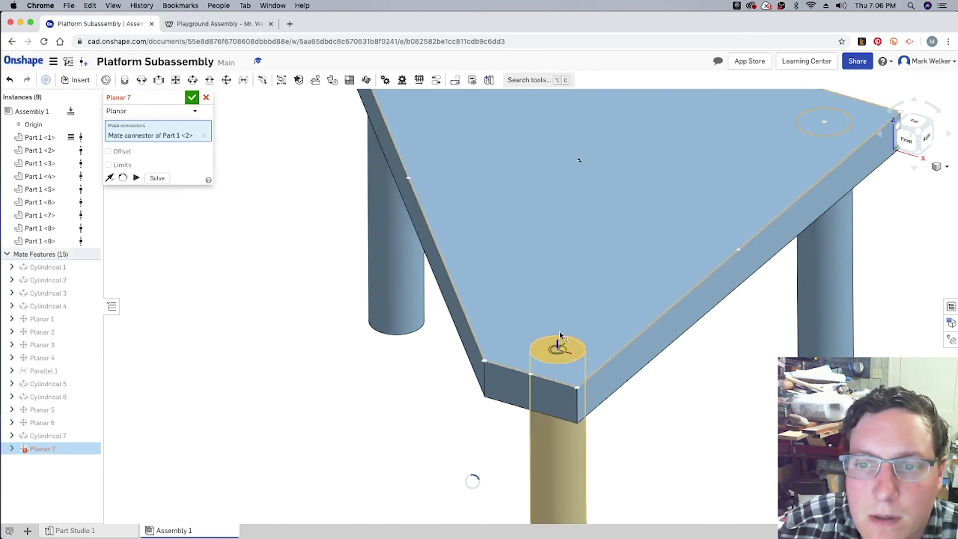
left_click(517, 302)
left_click(662, 337)
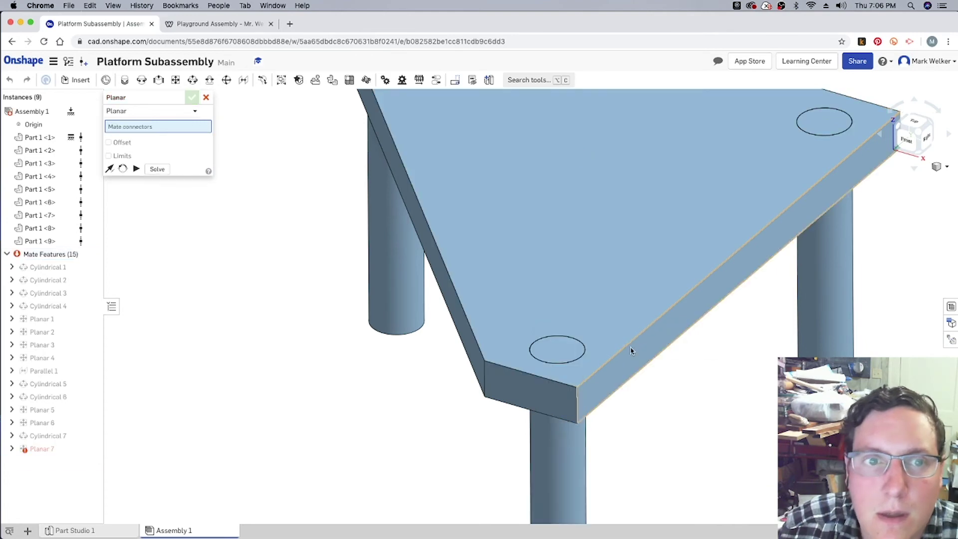
left_click(206, 97)
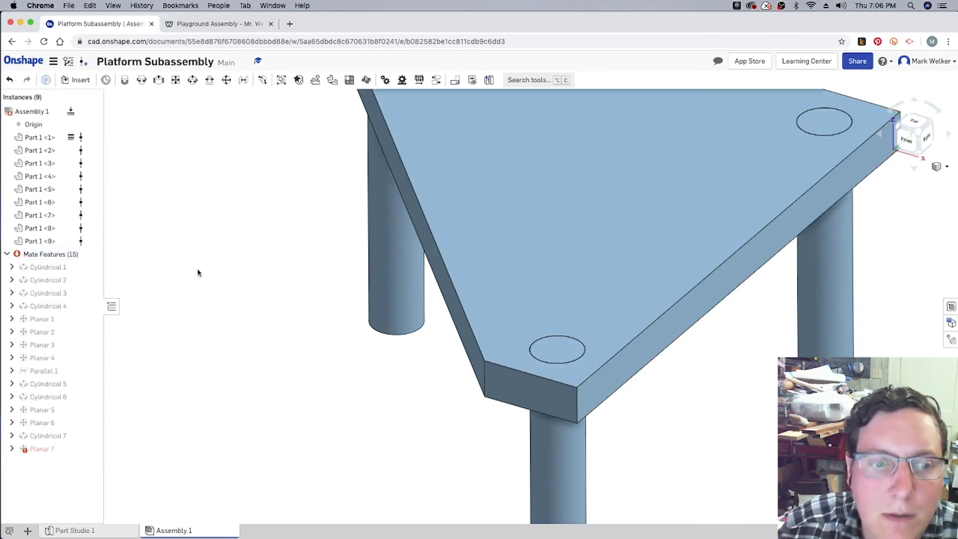
double_click(26, 450)
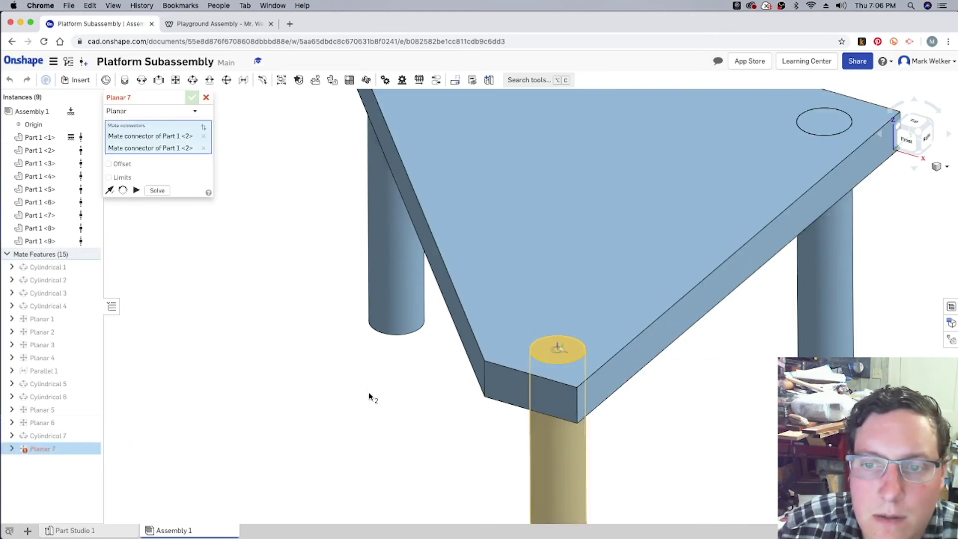
left_click(206, 98)
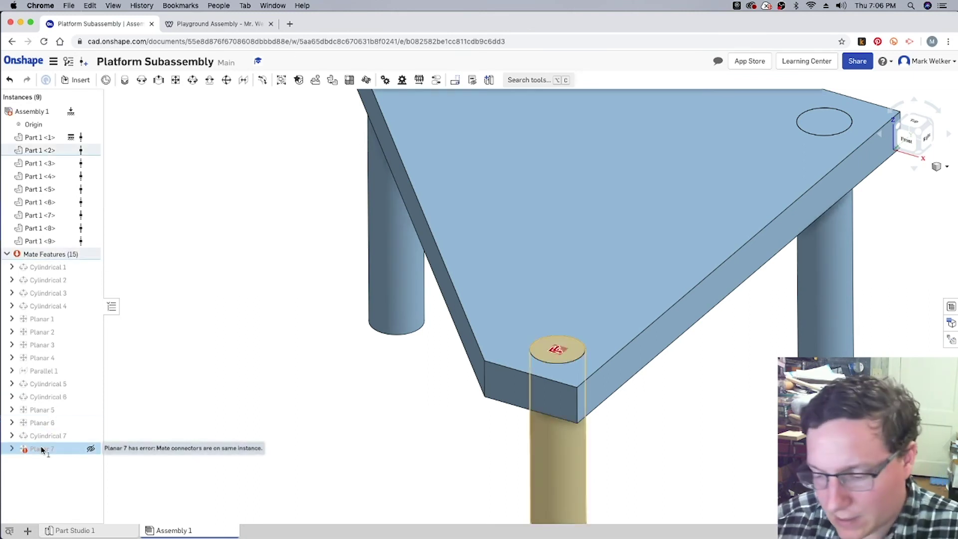
key("Delete")
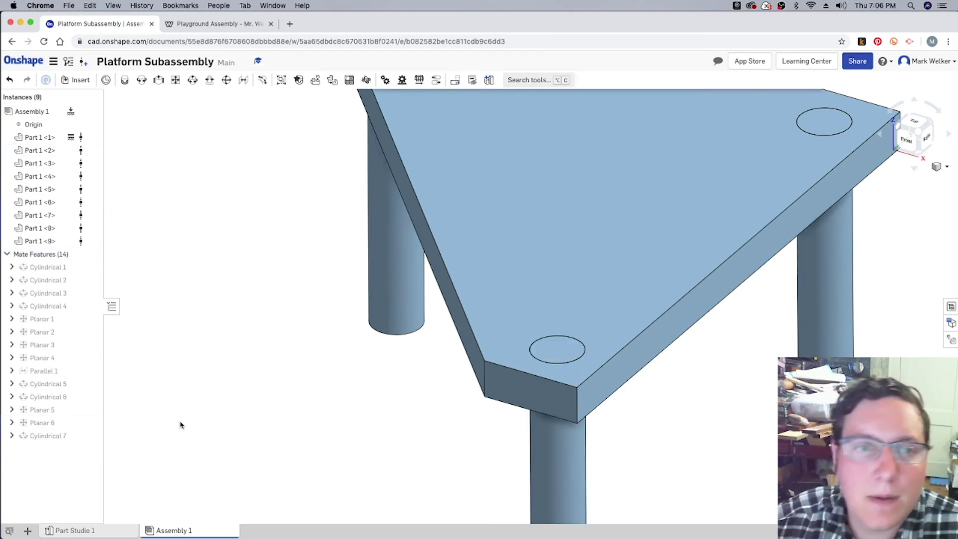
- Mate the long pole's top to the triangle's corner hole, then slide the triangle up
left_click(173, 80)
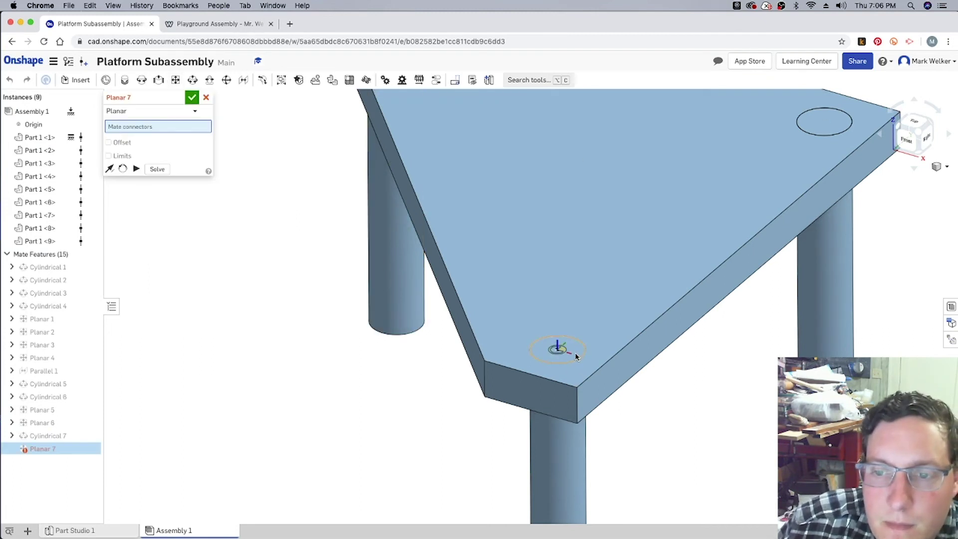
left_click(575, 356)
left_click(583, 325)
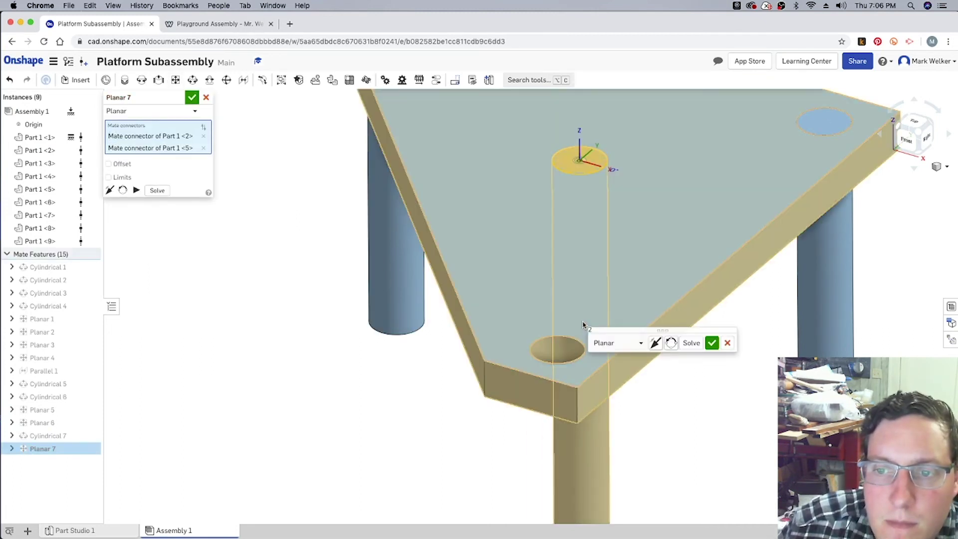
left_click(710, 342)
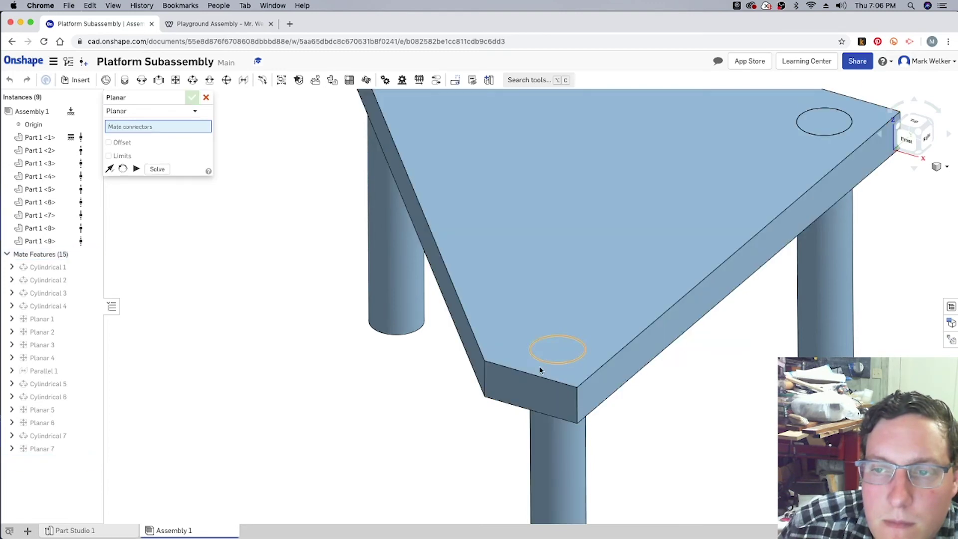
left_click(206, 98)
scroll(361, 381, "down", 10)
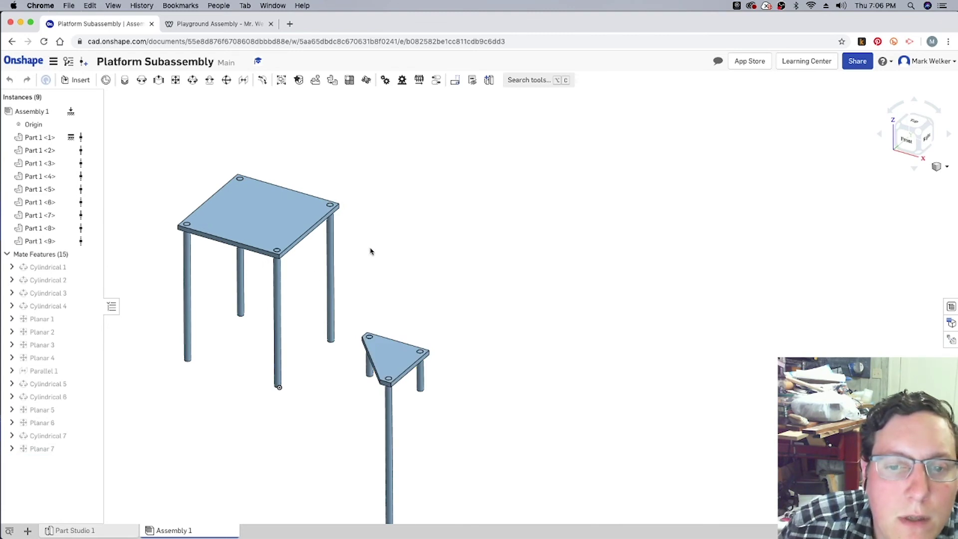
left_click_drag(394, 355, 362, 275)
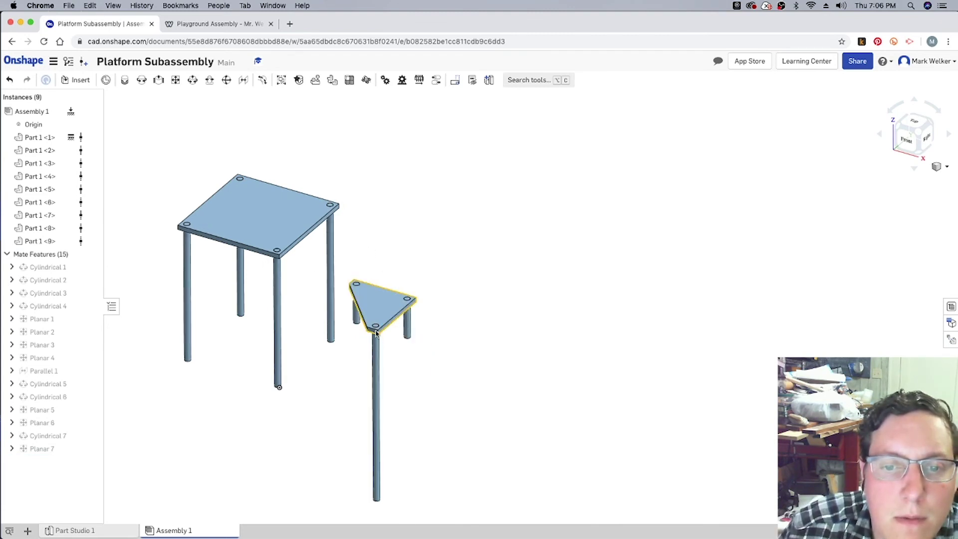
- Seat the triangle's short-leg bottom in the square platform's corner hole as Cylindrical 8, solved and committed
left_click(193, 81)
scroll(357, 328, "up", 10)
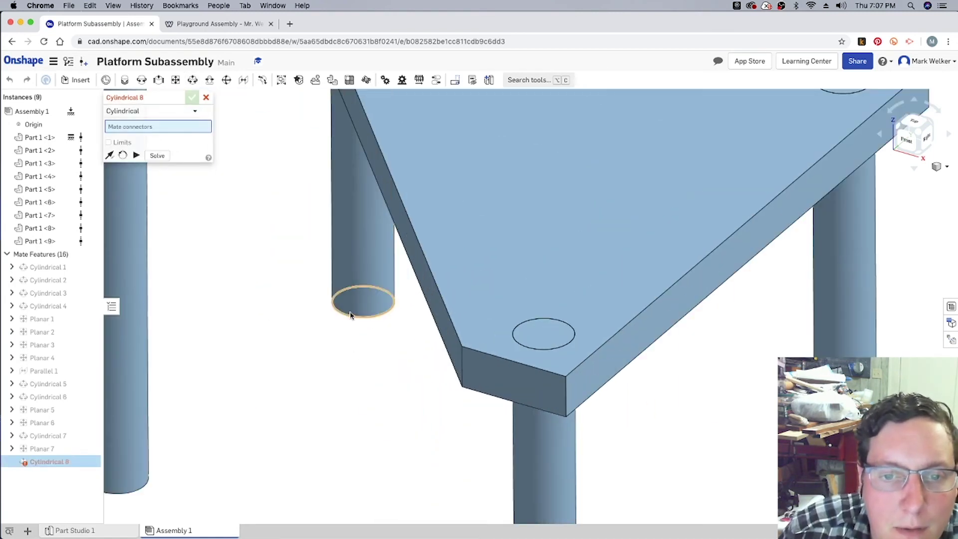
left_click(352, 316)
scroll(353, 319, "down", 10)
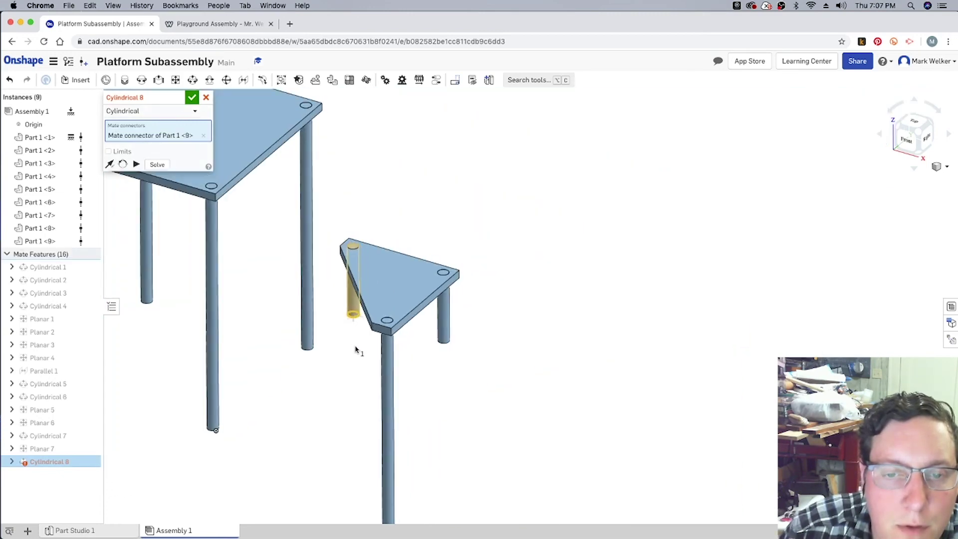
scroll(264, 297, "up", 10)
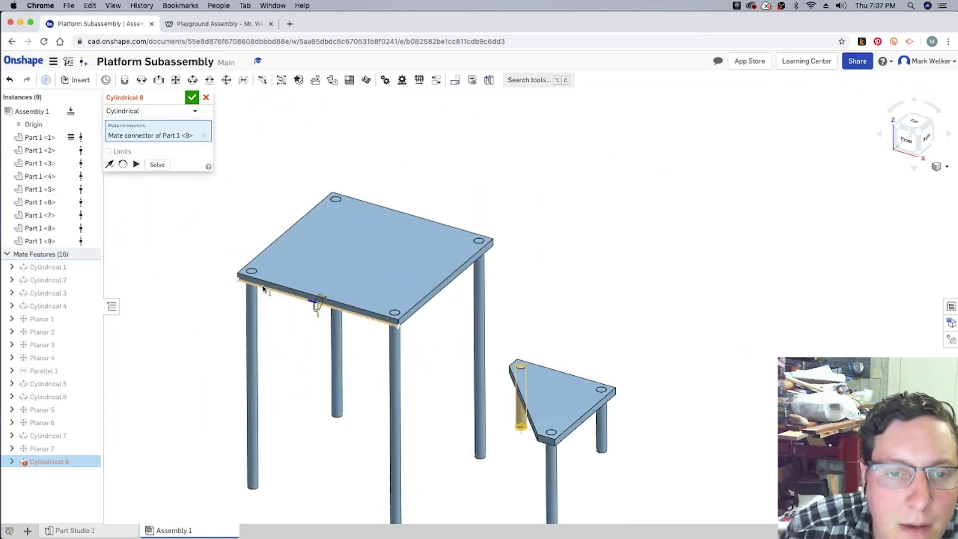
left_click(236, 264)
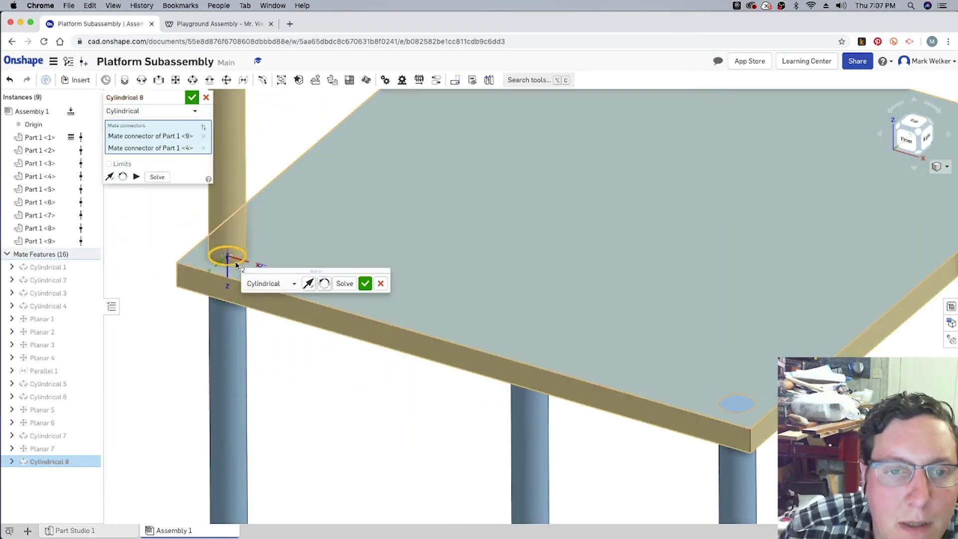
scroll(292, 343, "down", 5)
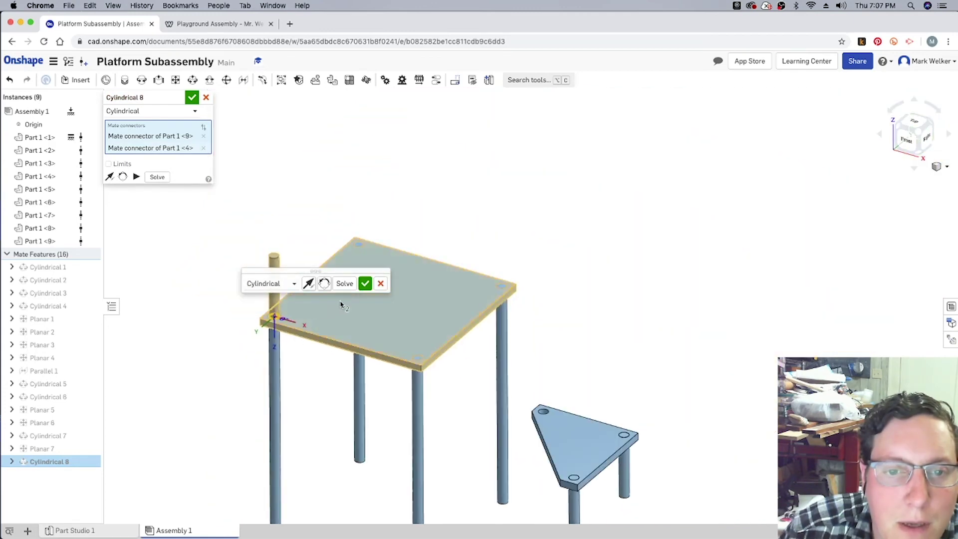
left_click_drag(339, 269, 482, 153)
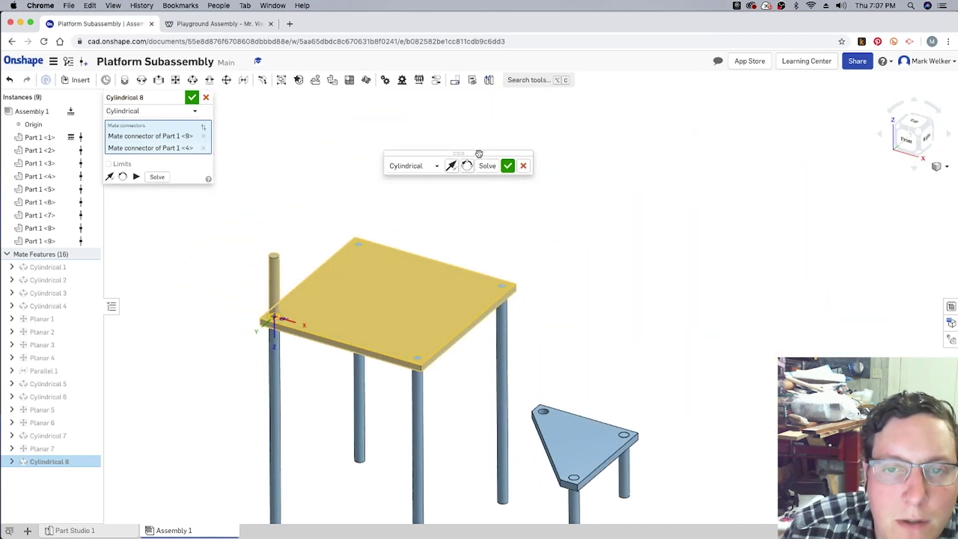
left_click(487, 166)
scroll(393, 284, "down", 4)
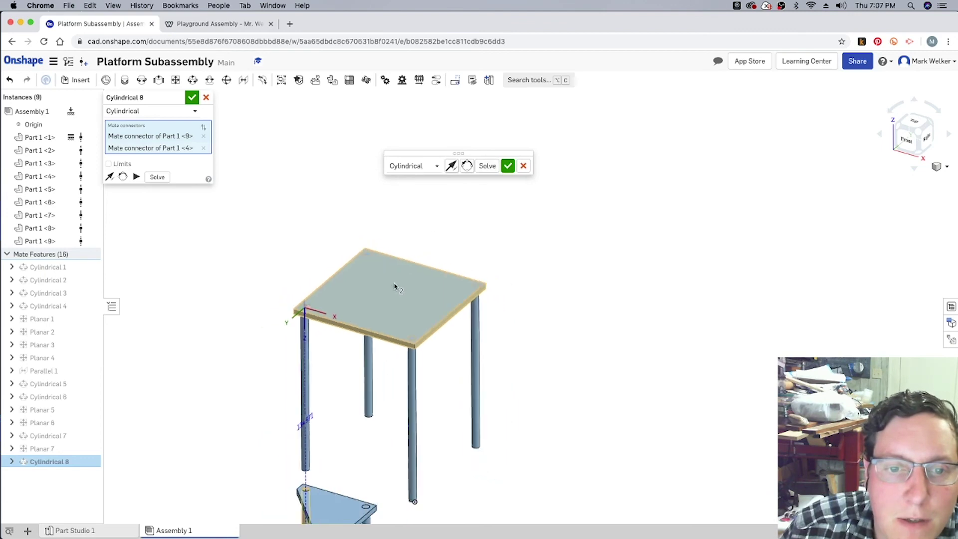
left_click(508, 166)
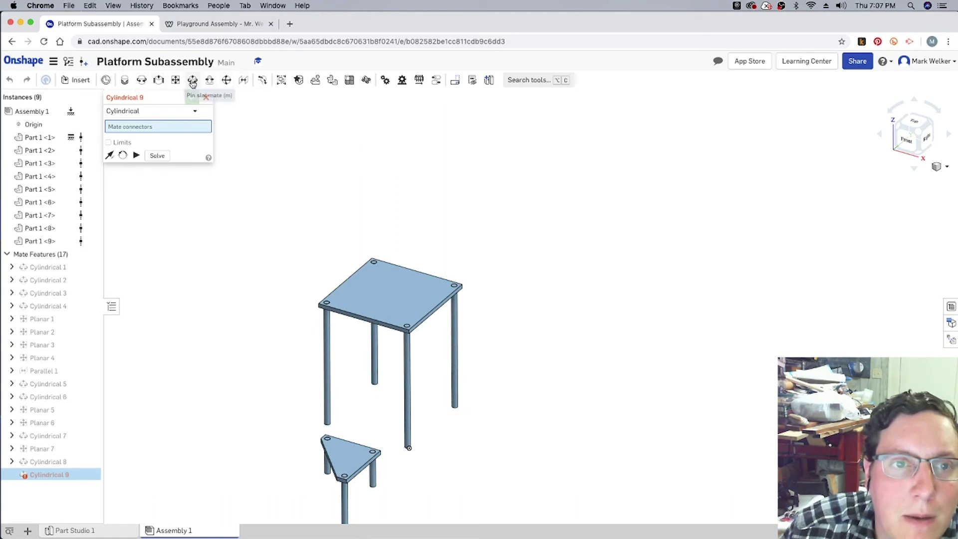
- Switch the new mate to Fastened and pick Part 1 <8>'s corner connector
left_click(125, 81)
scroll(327, 298, "down", 5)
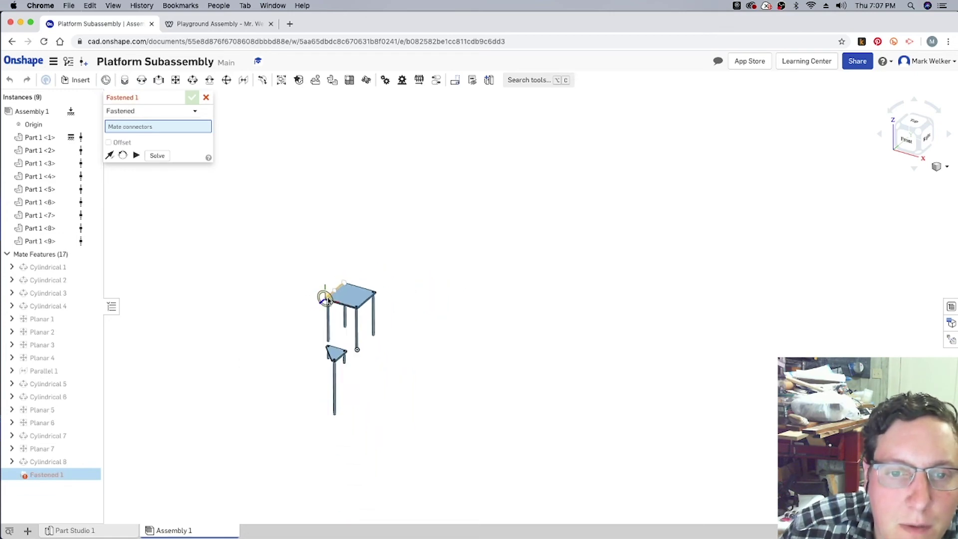
scroll(327, 300, "up", 10)
left_click(328, 300)
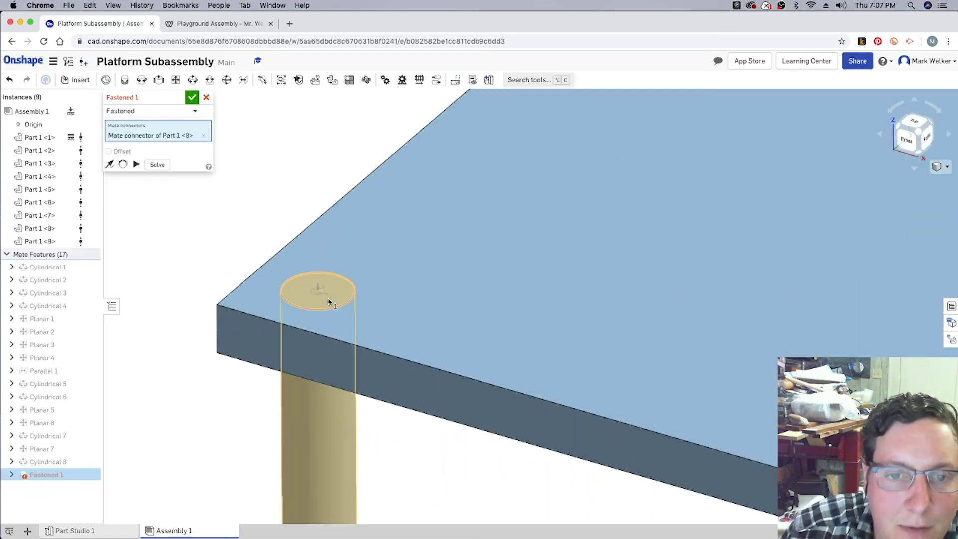
scroll(328, 300, "down", 10)
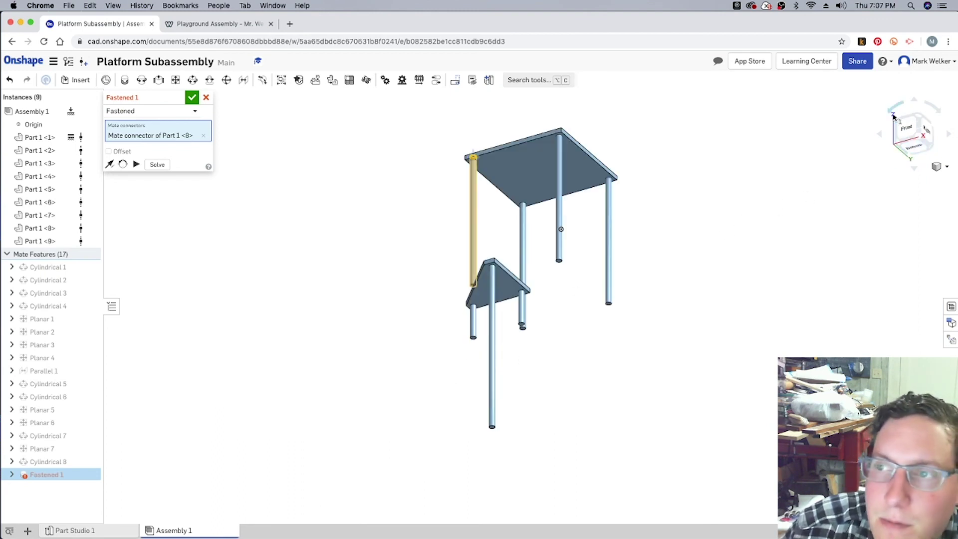
- From underneath, pick Part 1 <9>'s leg-bottom connector and accept Fastened 1
left_click(918, 119)
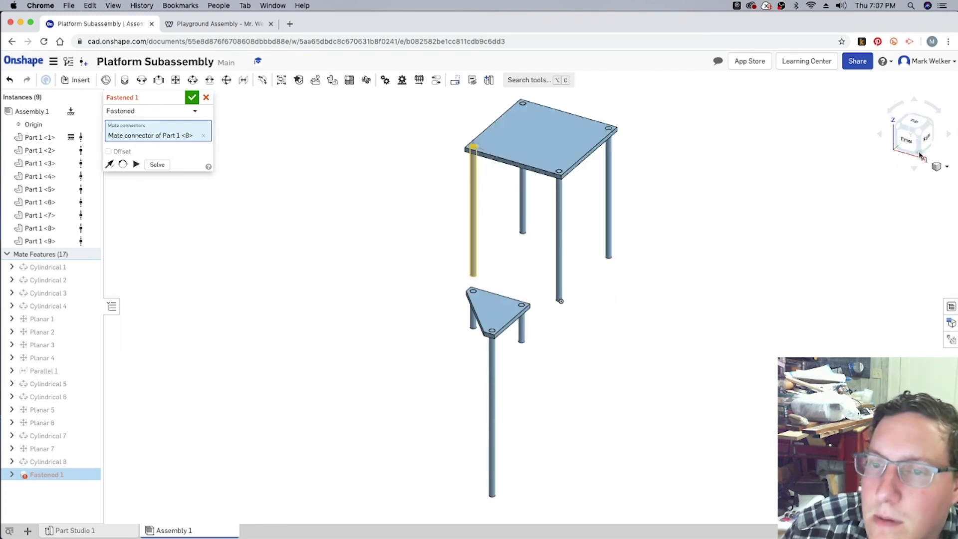
left_click(919, 155)
scroll(477, 333, "up", 5)
scroll(476, 332, "up", 3)
left_click(490, 322)
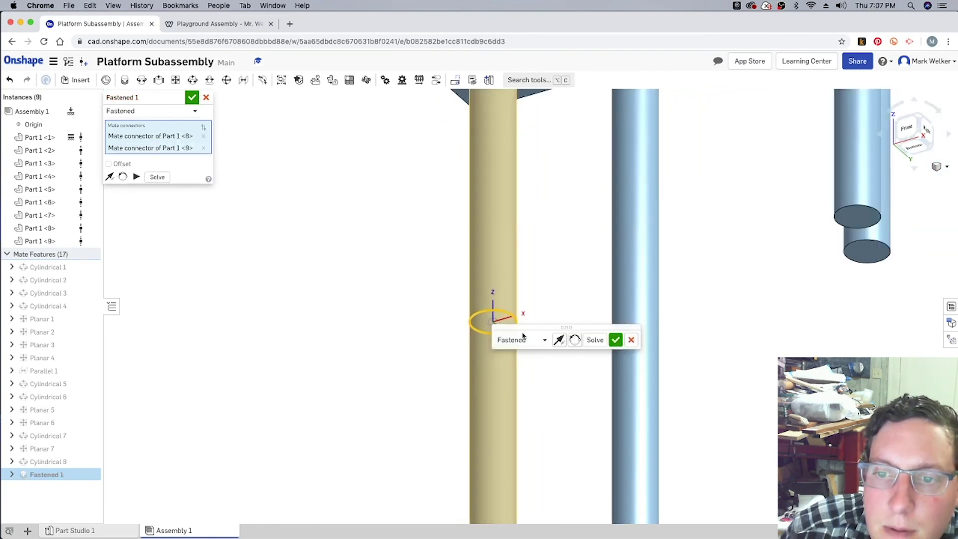
left_click(615, 340)
scroll(613, 349, "down", 5)
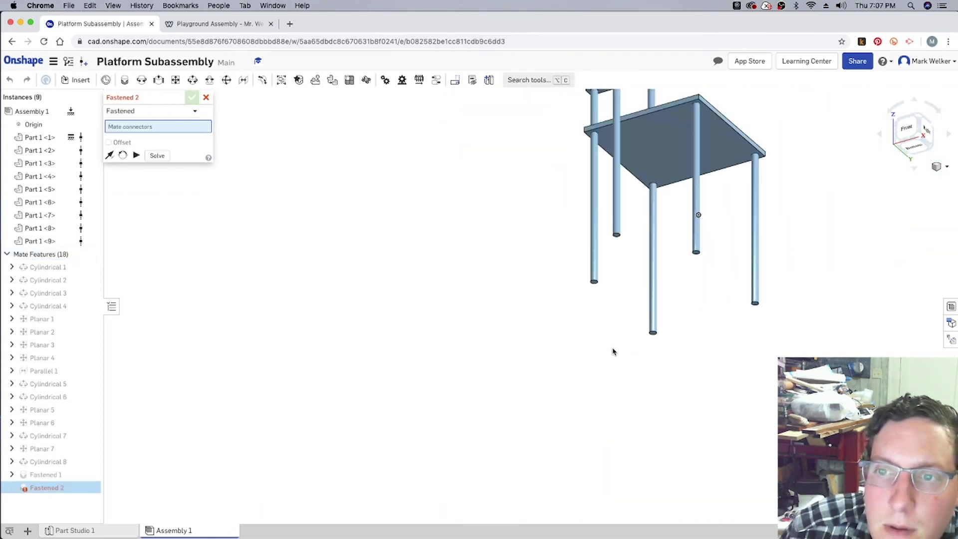
key("shift+7")
key("f")
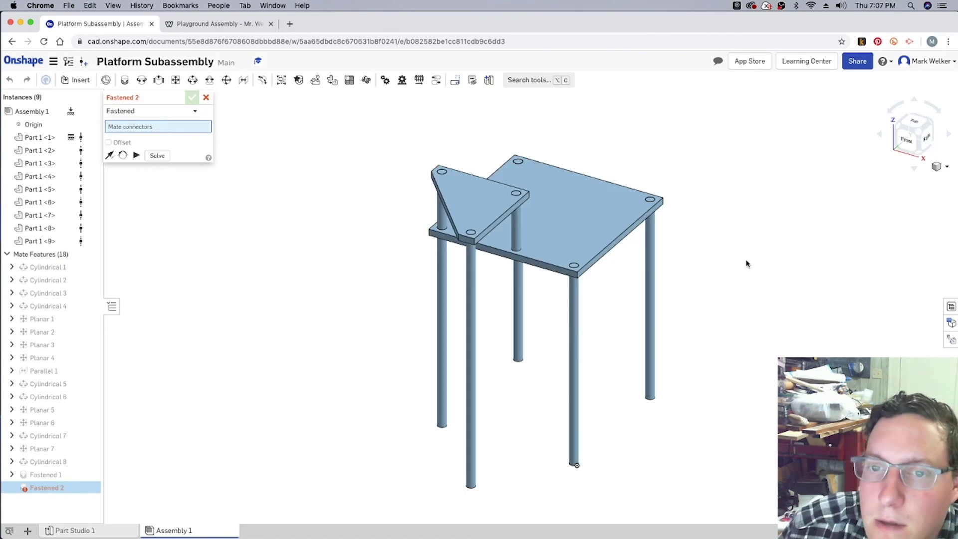
- Create version V1 with the description 'Platforms assembled'
left_click(81, 65)
left_click(535, 210)
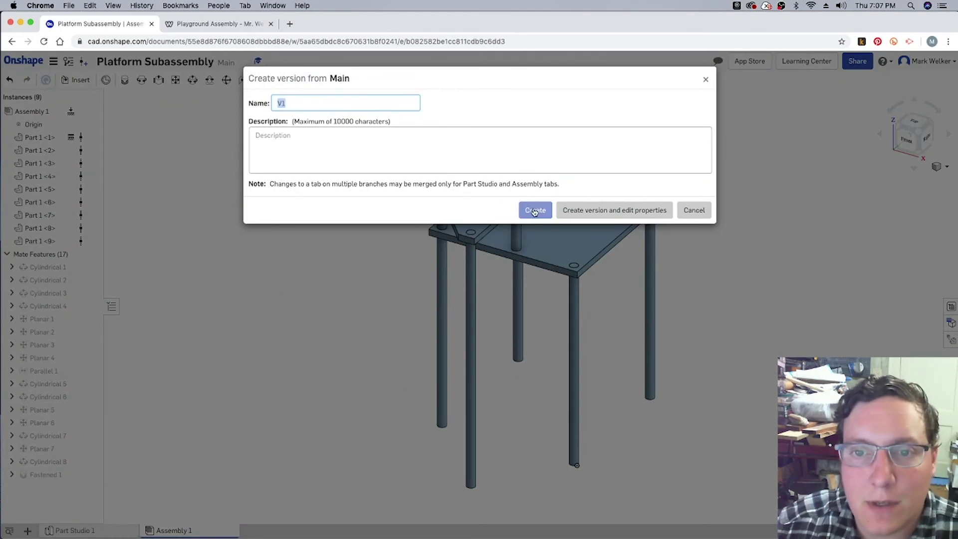
left_click(306, 135)
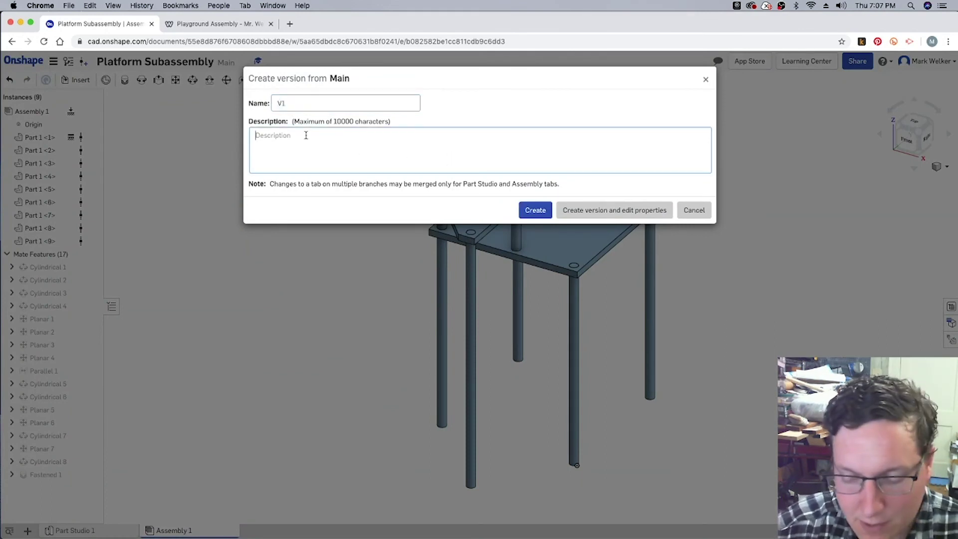
type("Platforms assembled")
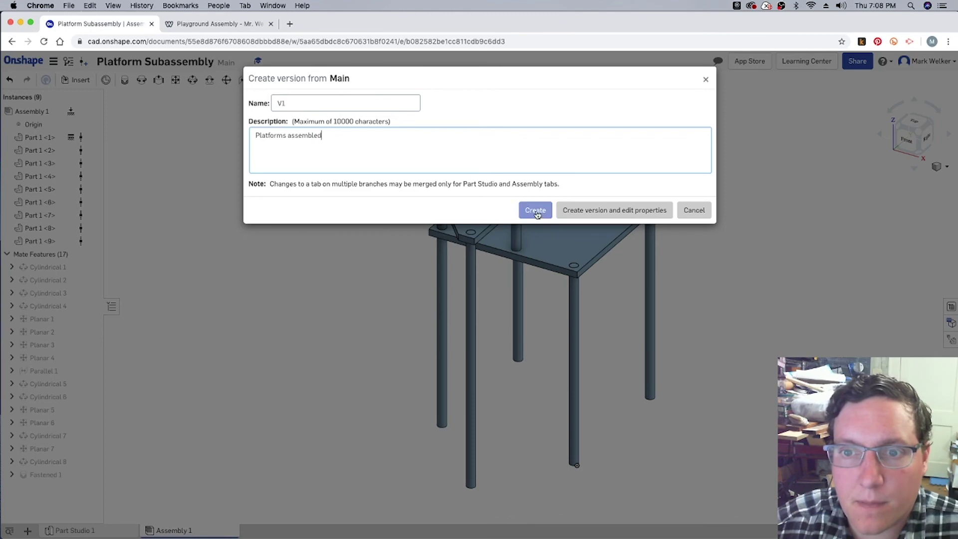
left_click(536, 210)
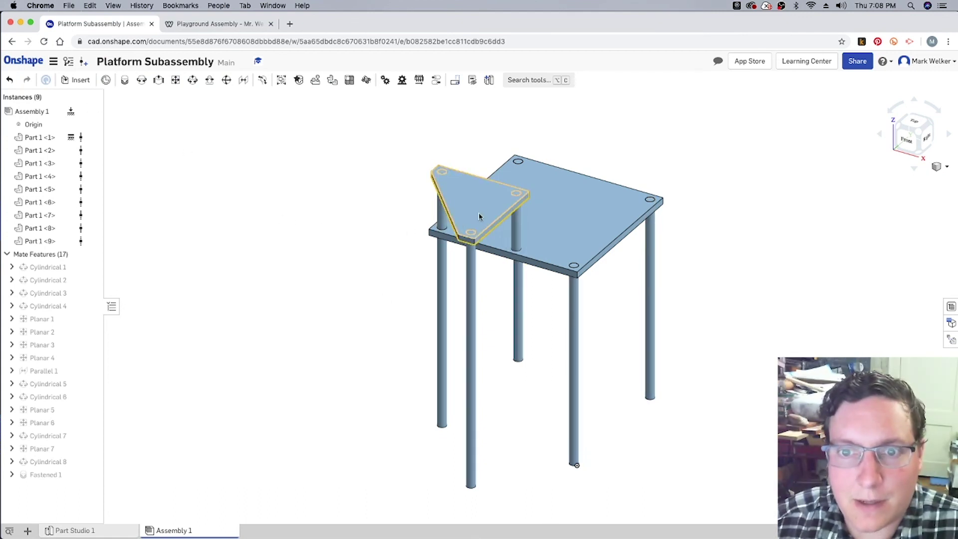
- Drag the triangular plate to swing the assembly into a stacked stand, viewed isometrically
left_click_drag(464, 231, 498, 257)
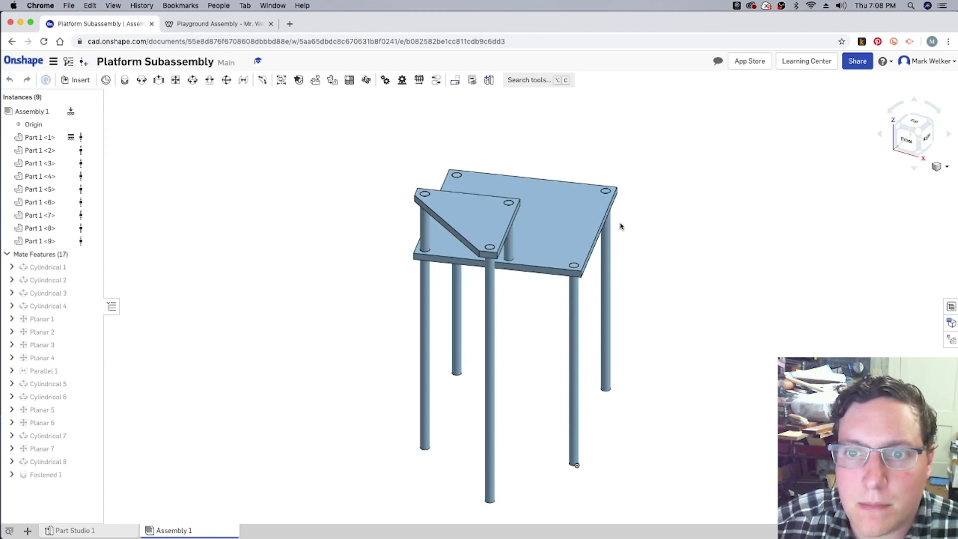
left_click_drag(605, 227, 844, 146)
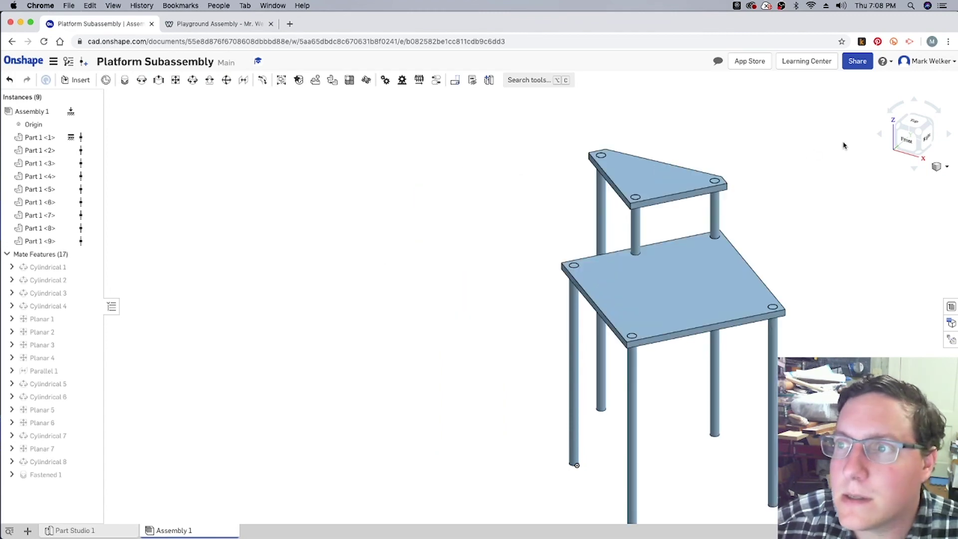
left_click(898, 131)
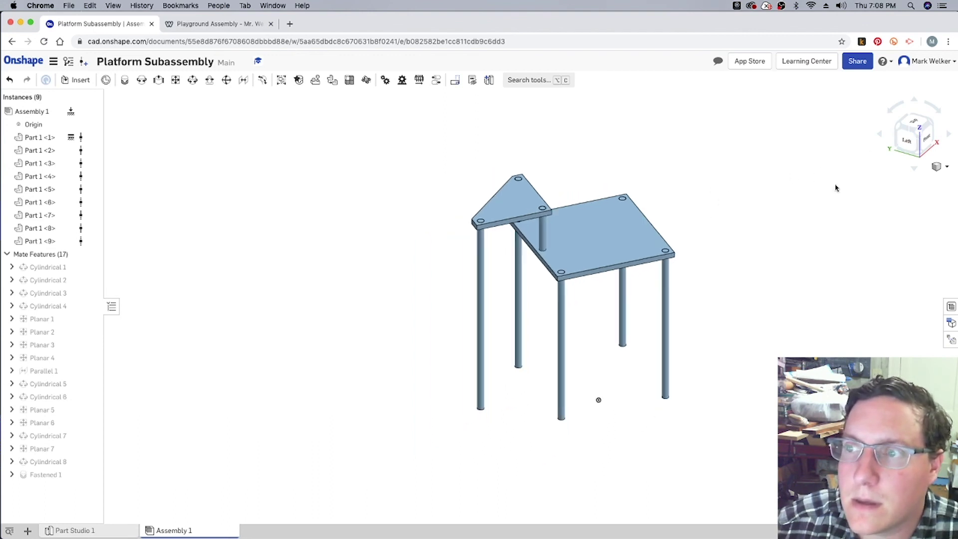
left_click(936, 166)
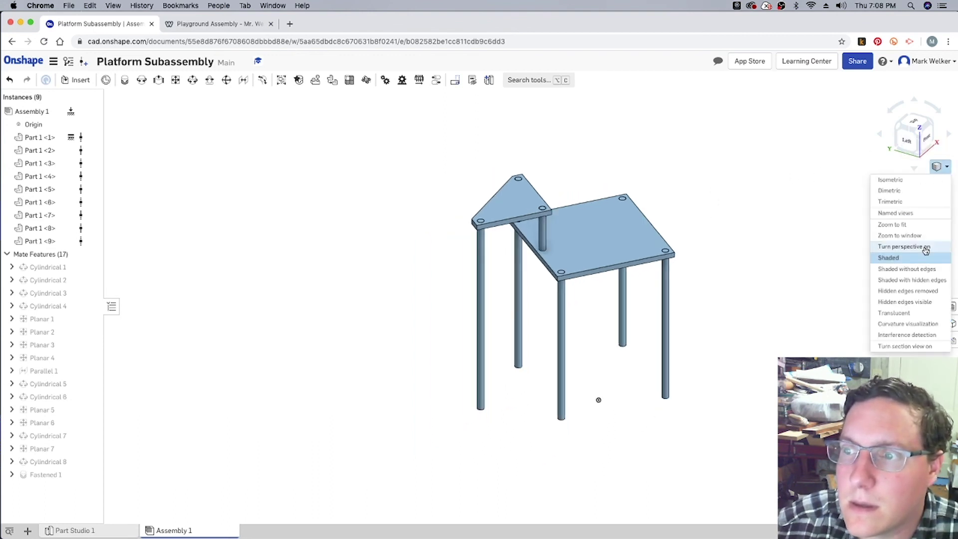
left_click(786, 225)
left_click(917, 133)
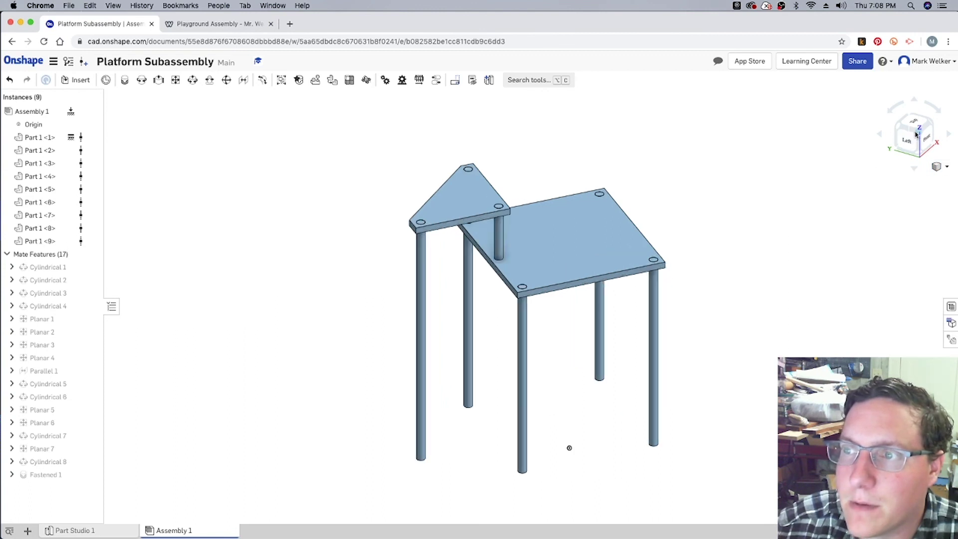
left_click(932, 126)
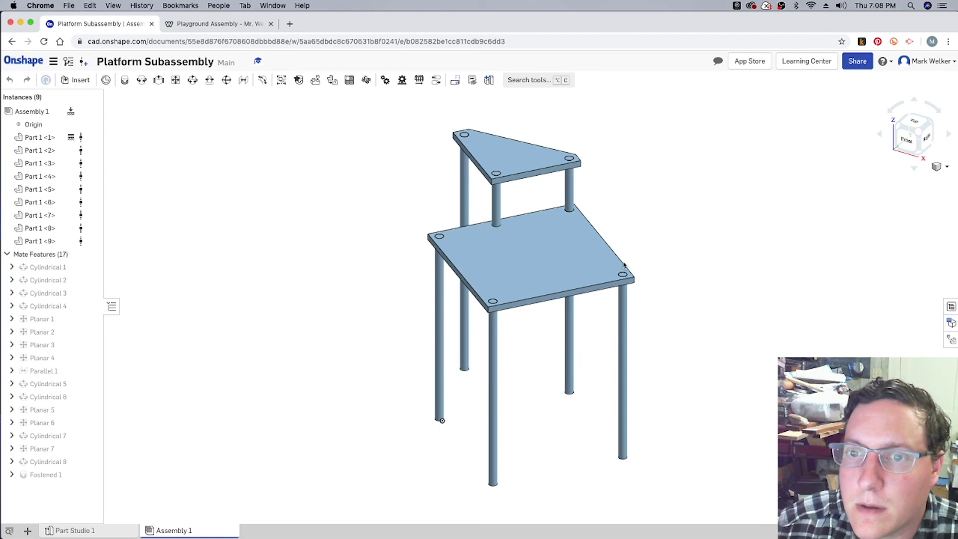
- Swing the plates around the fixed front-left leg, undoing and redoing the move
left_click_drag(574, 273, 541, 197)
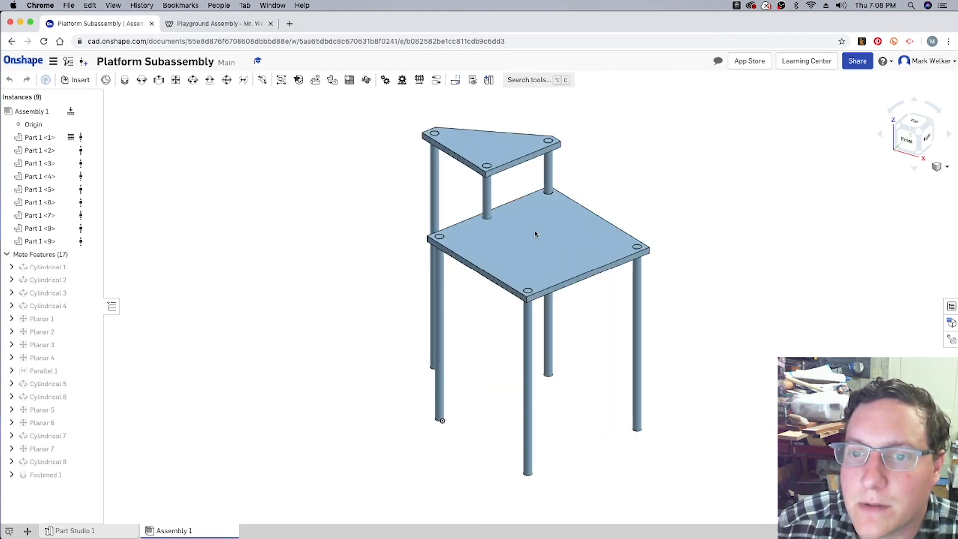
key("super+z")
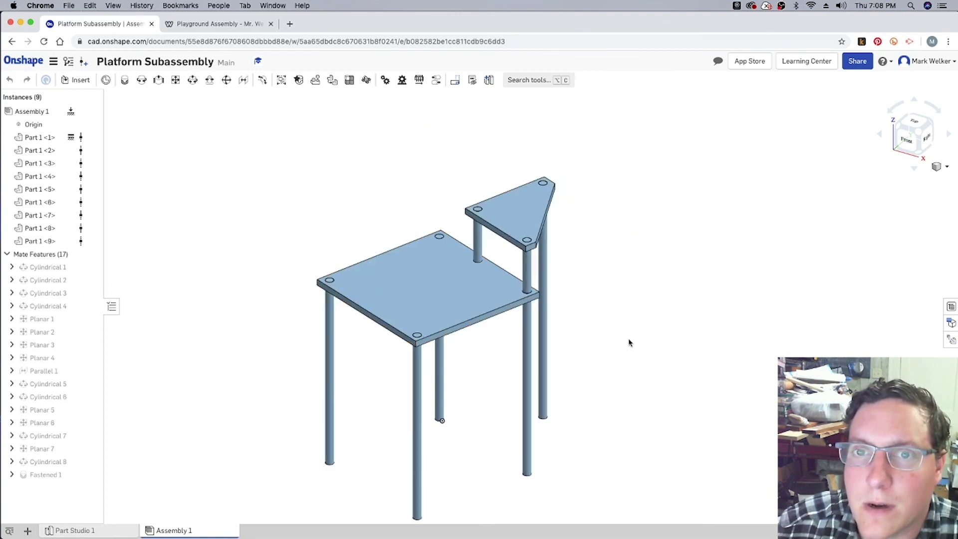
key("super+y")
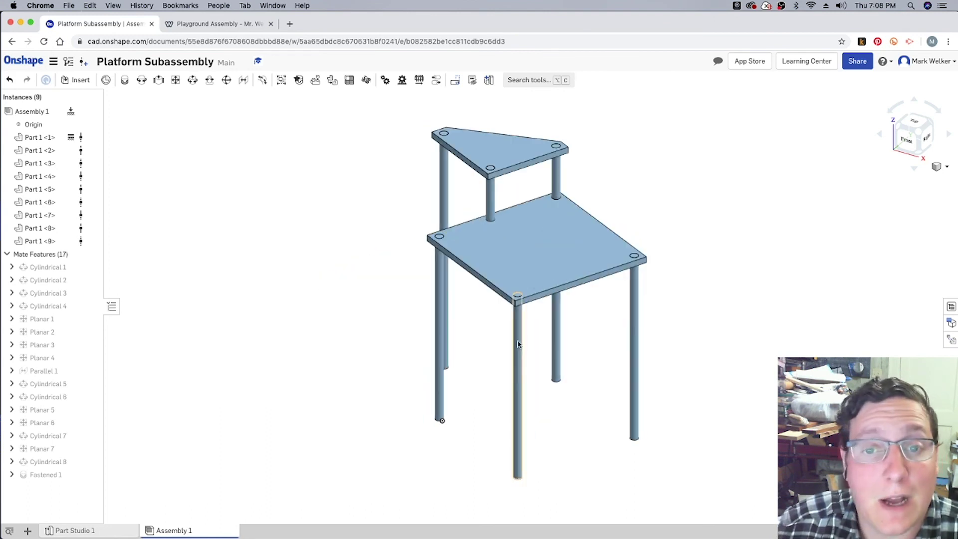
- Undo five moves and redo one, restoring the fastened triangle on the square platform
left_click(9, 81)
left_click(9, 82)
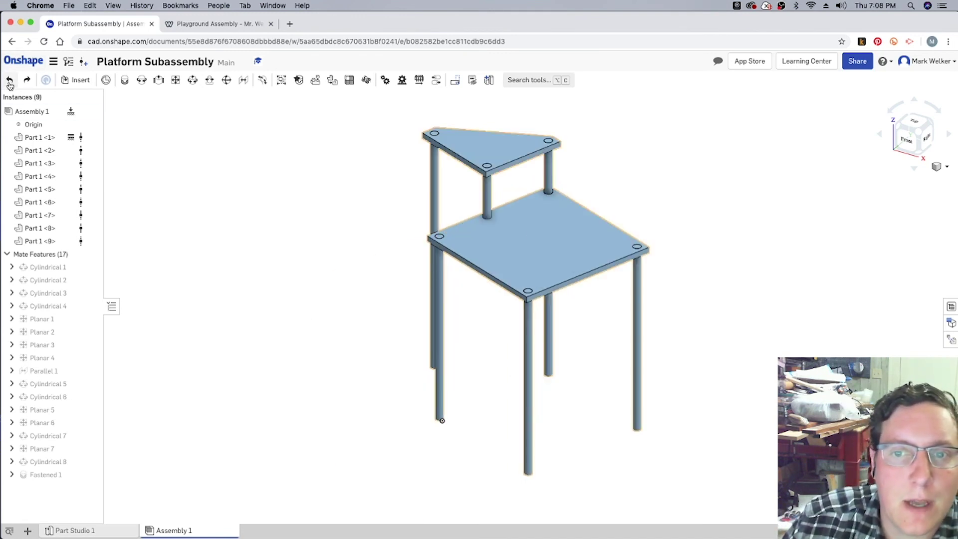
left_click(9, 81)
left_click(9, 81)
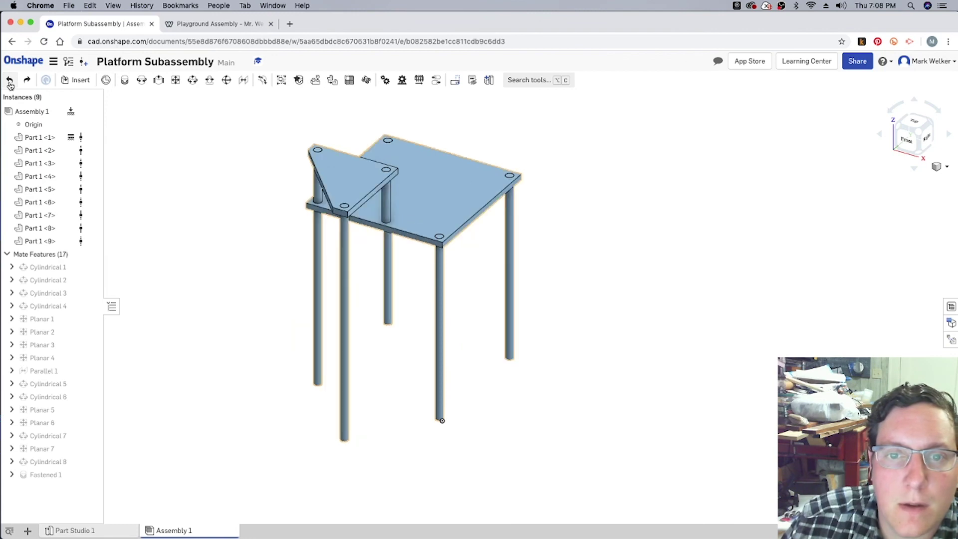
left_click(9, 80)
left_click(27, 80)
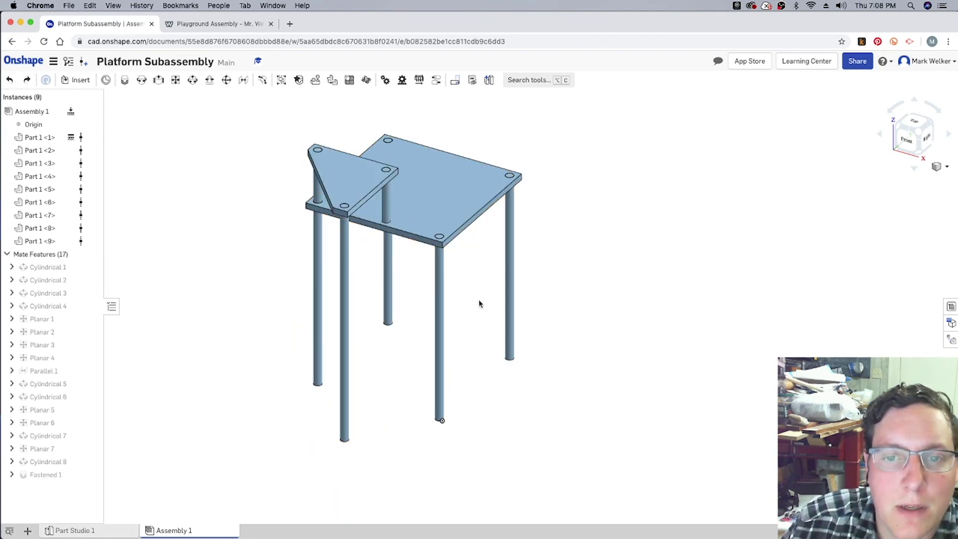
- Fix Part 1 <7> and Part 1 <2> in place
right_click(390, 300)
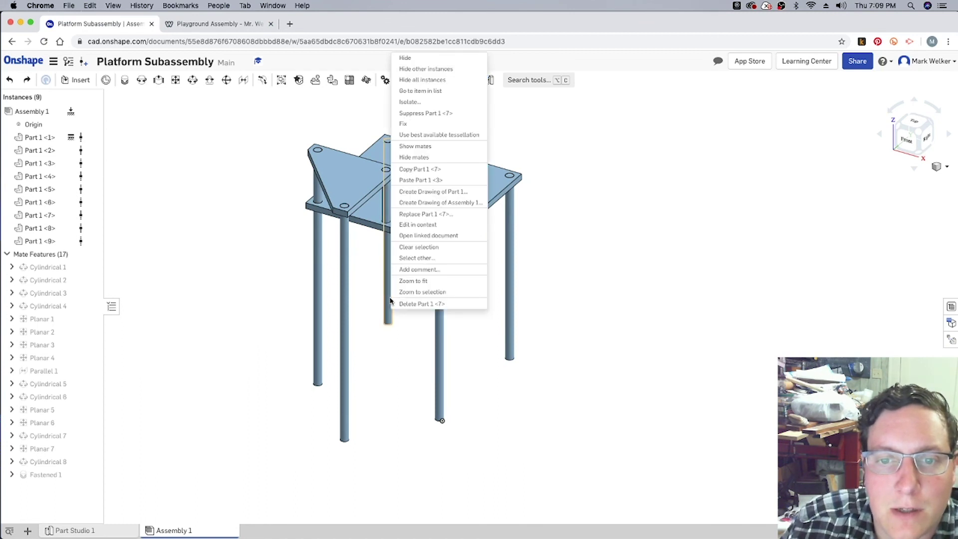
left_click(414, 124)
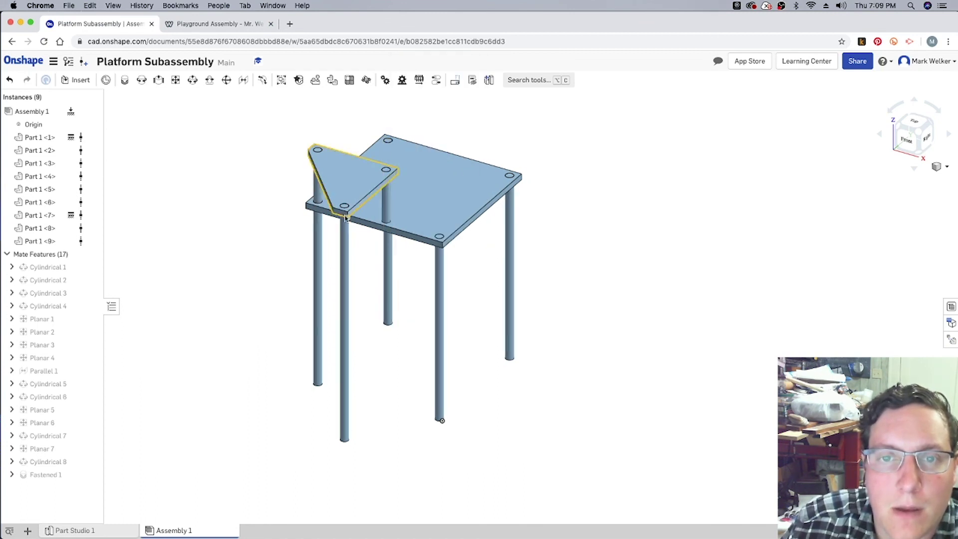
right_click(344, 238)
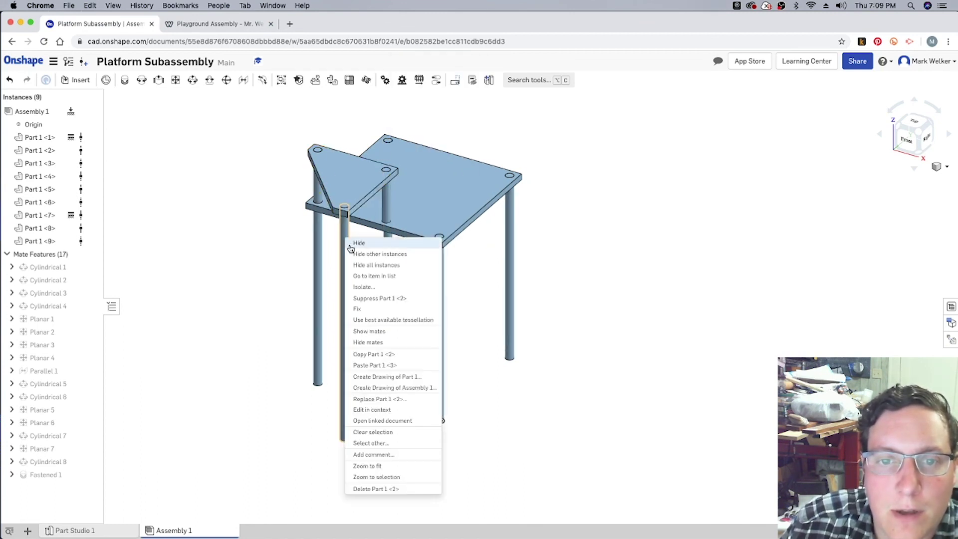
left_click(375, 309)
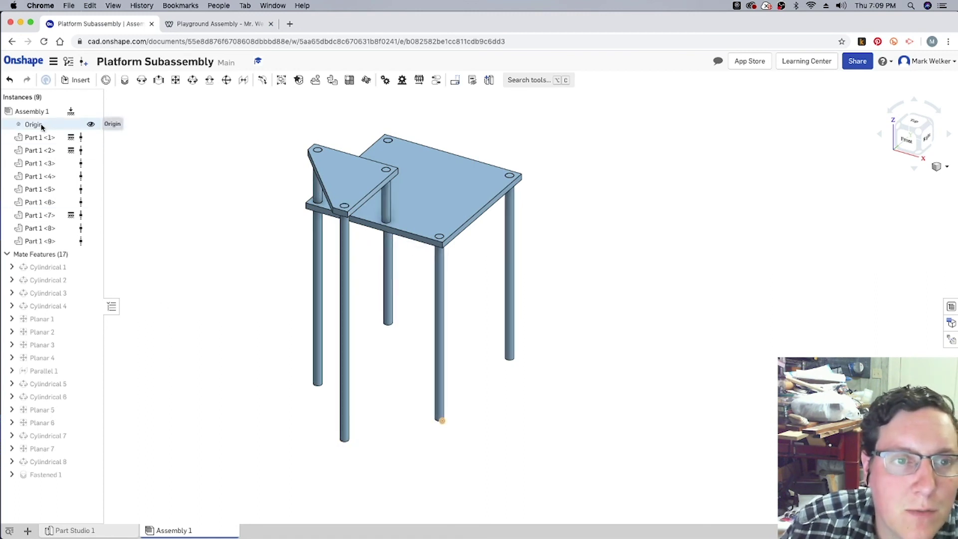